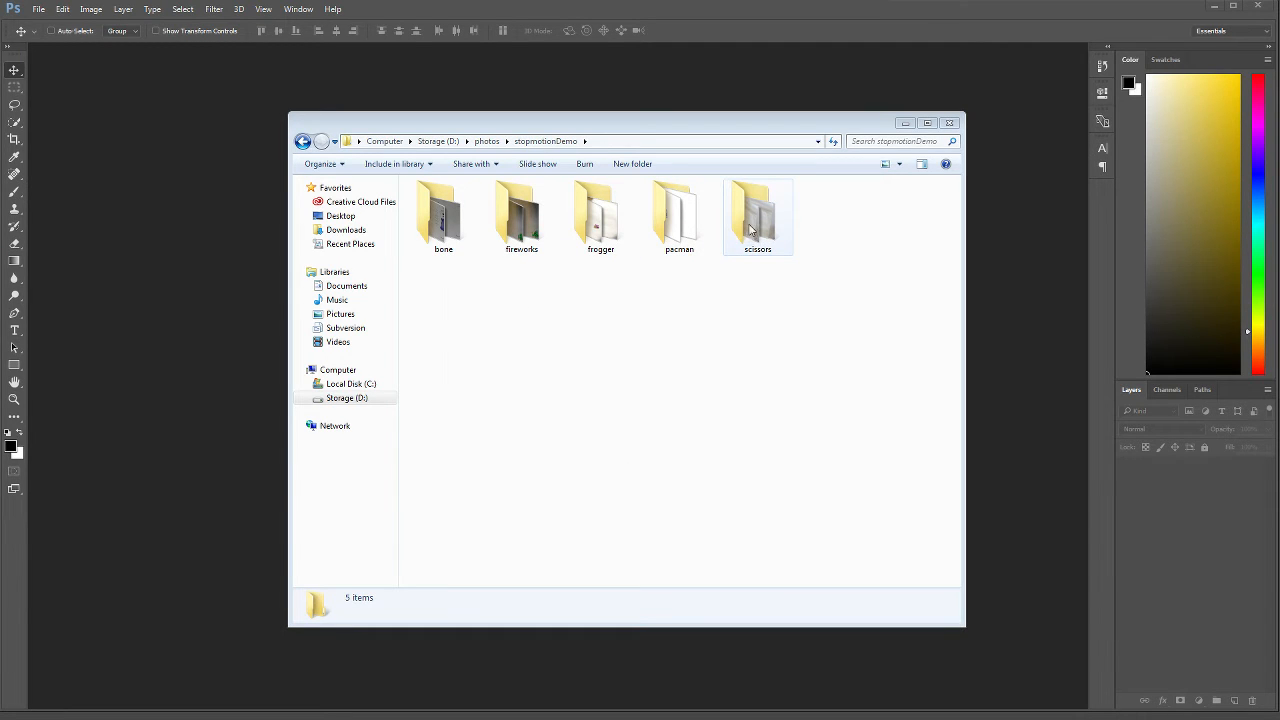
Step: Look through the photos in the scissors and pacman folders of stopmotionDemo
double_click(752, 230)
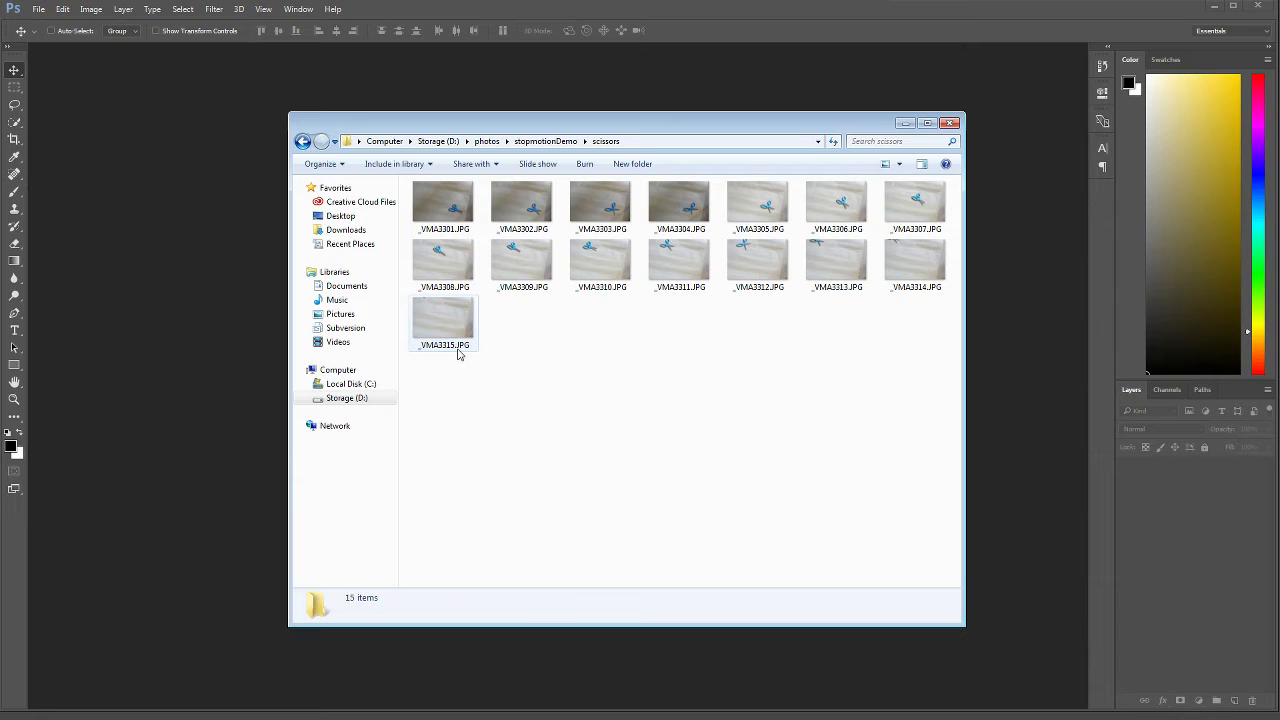
click(546, 142)
click(689, 237)
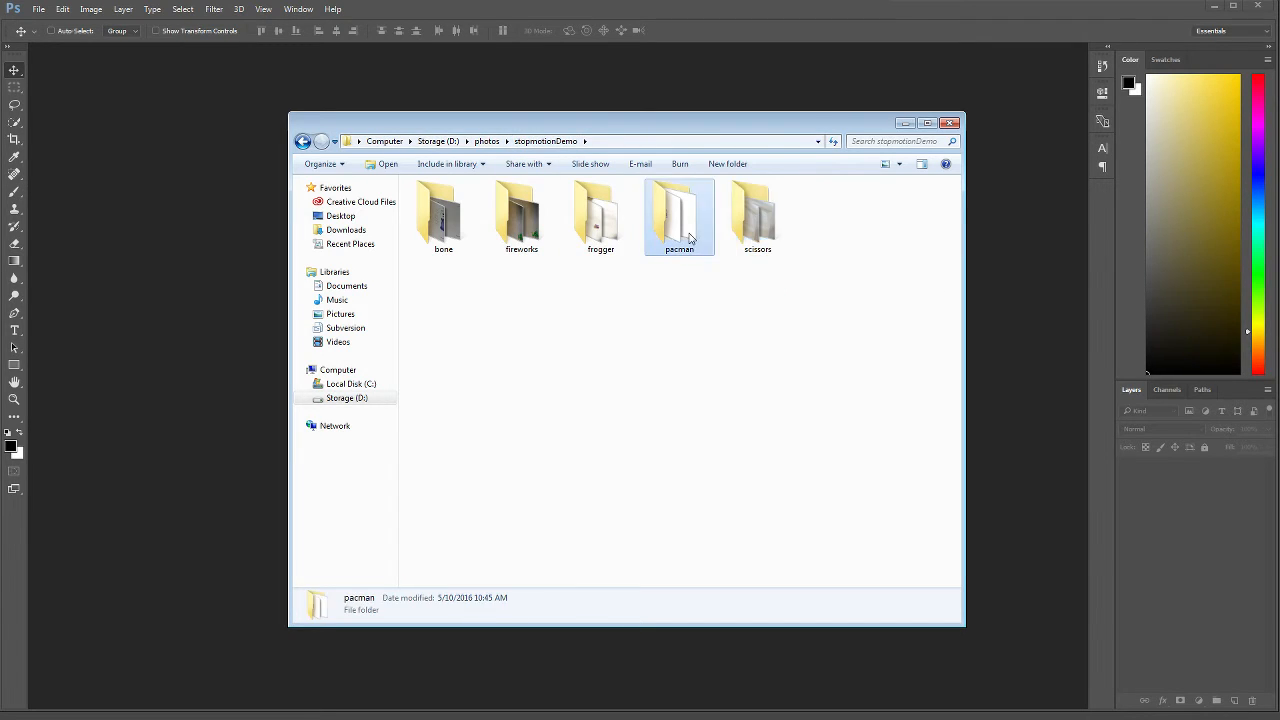
double_click(689, 237)
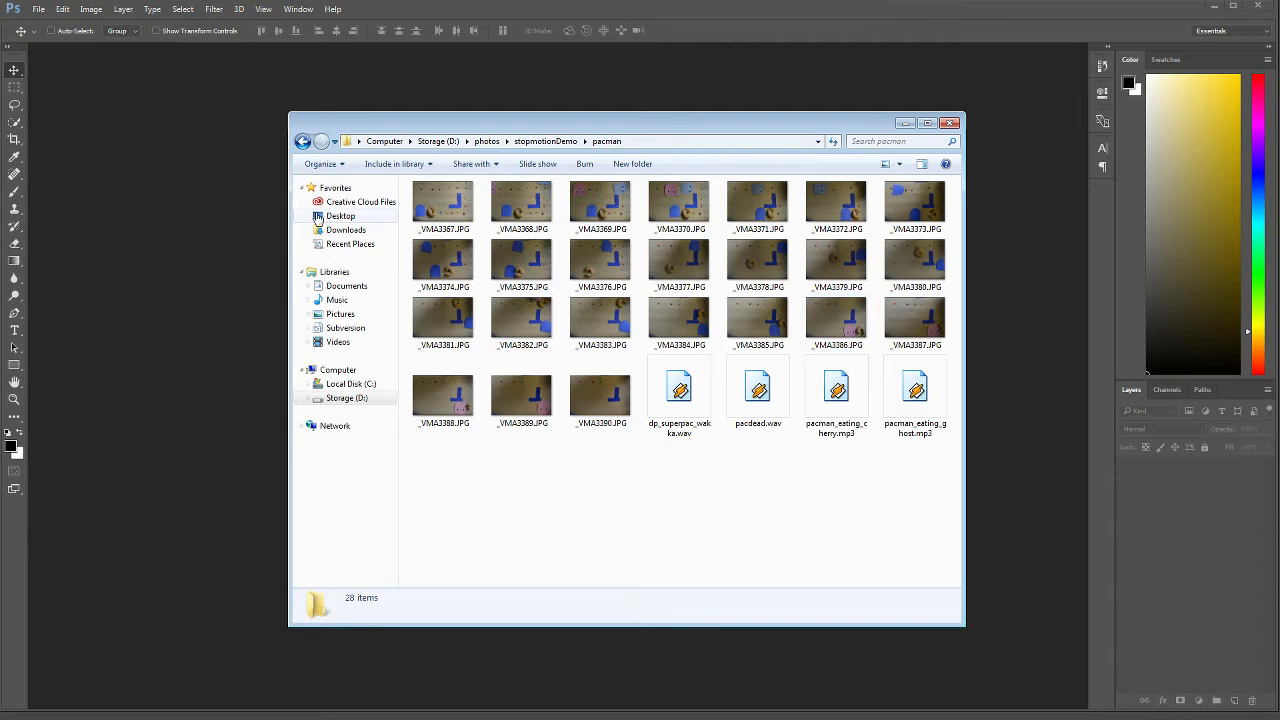
Step: Switch to Photoshop and create a new 1920 x 1080 pixel RGB document at 72 pixels/inch with a white background
click(119, 126)
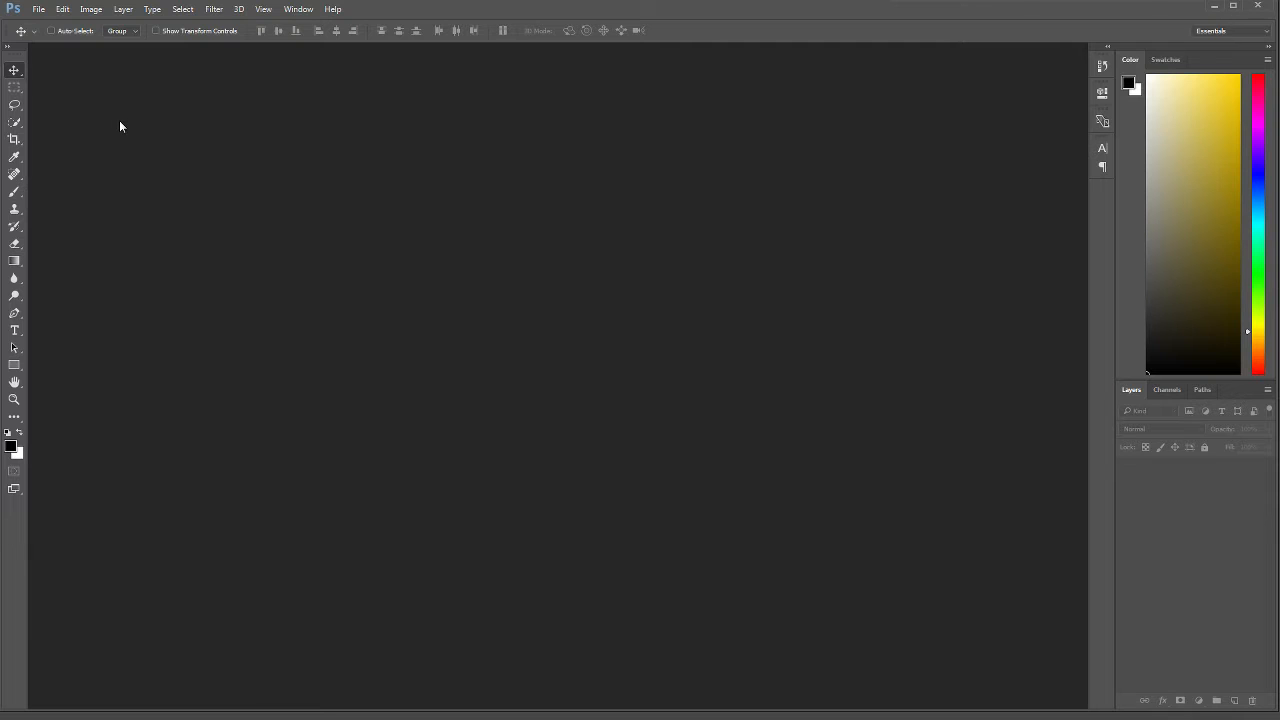
click(38, 10)
click(46, 24)
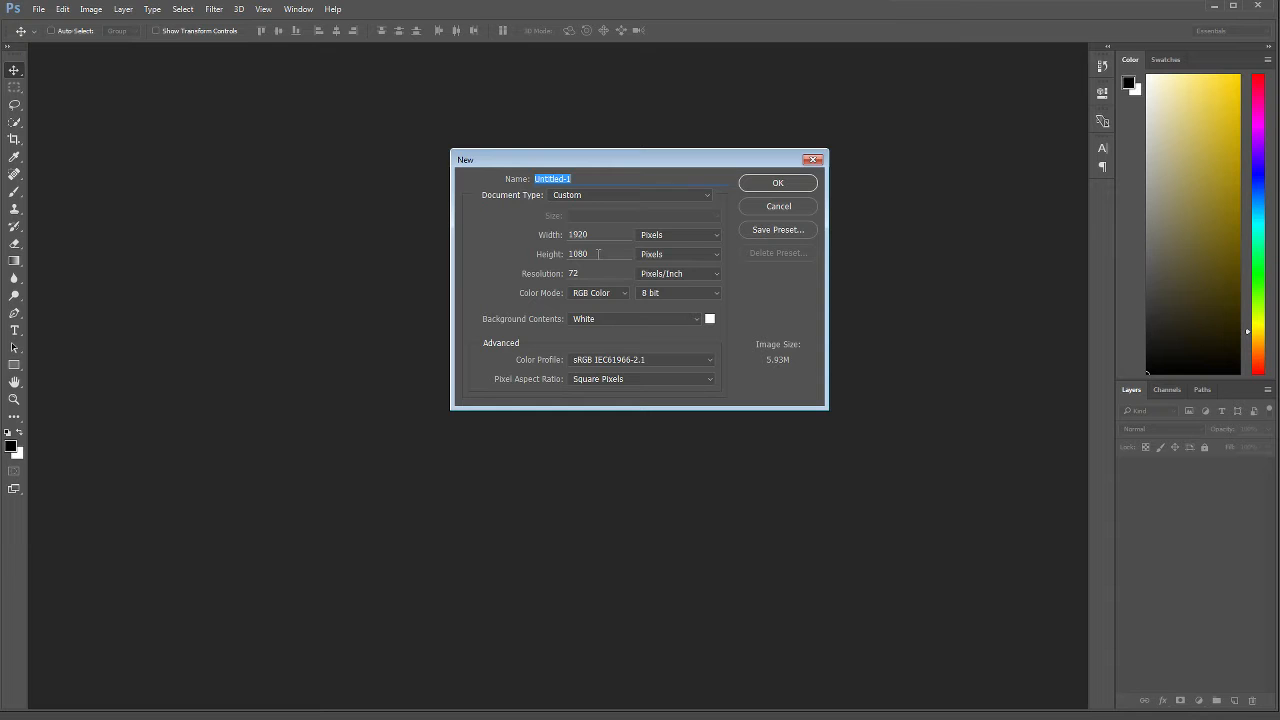
click(778, 183)
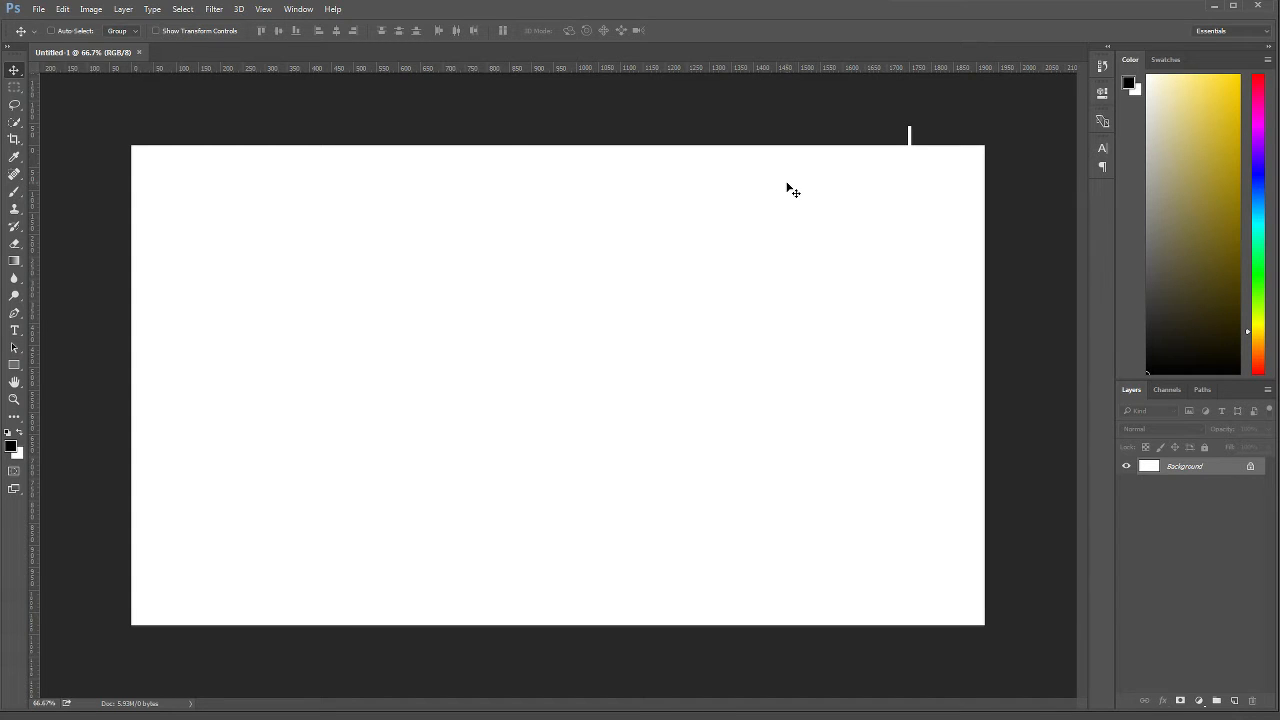
Step: Switch to the Motion workspace and create a video timeline for the document
click(296, 9)
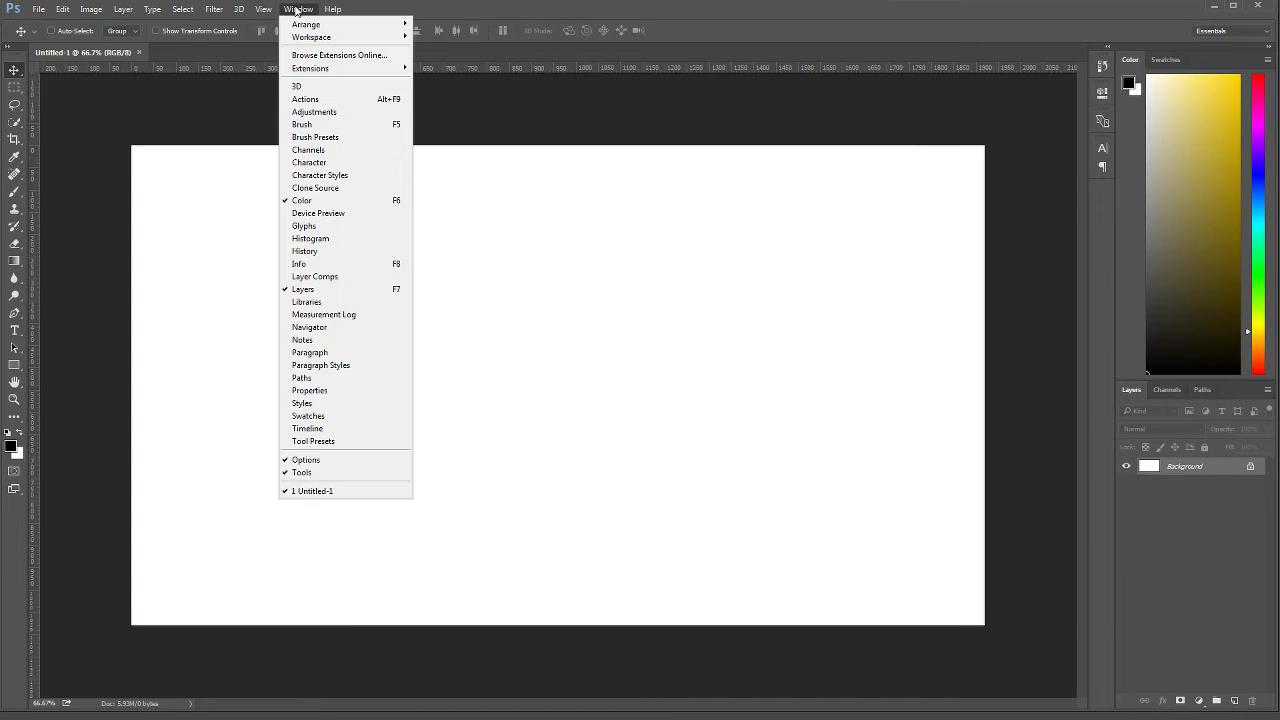
mouse_move(318, 37)
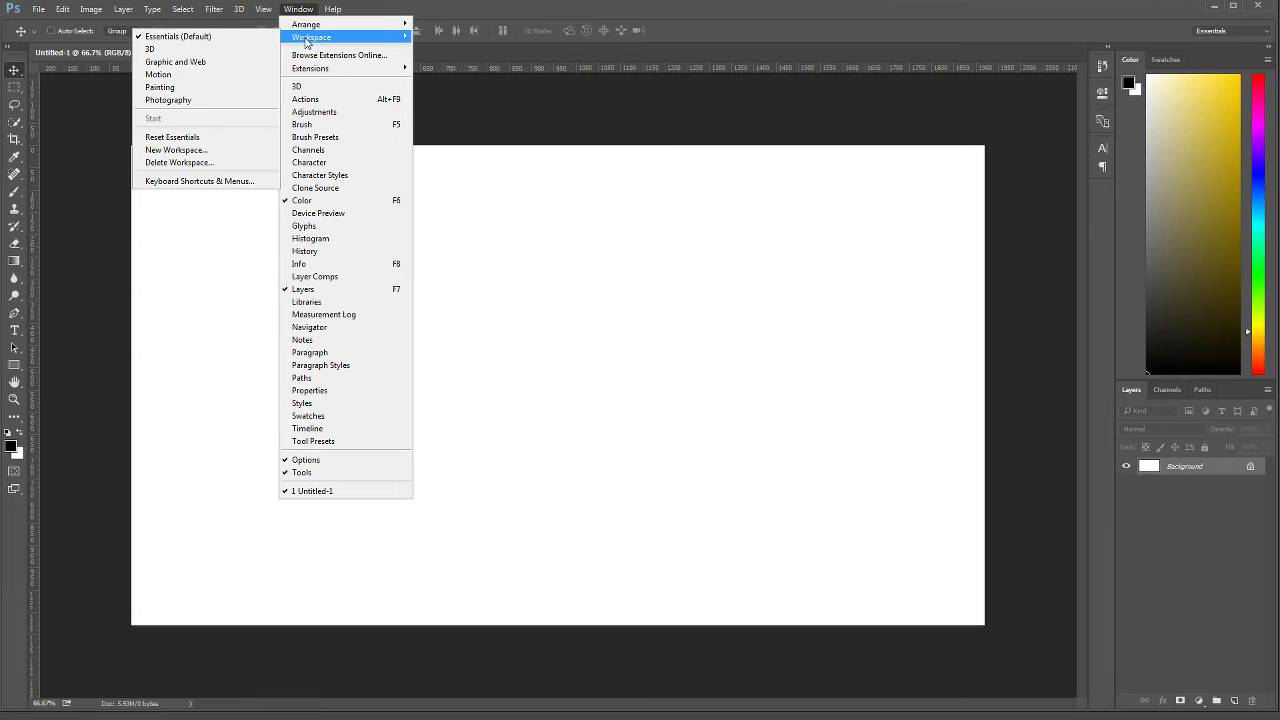
click(194, 76)
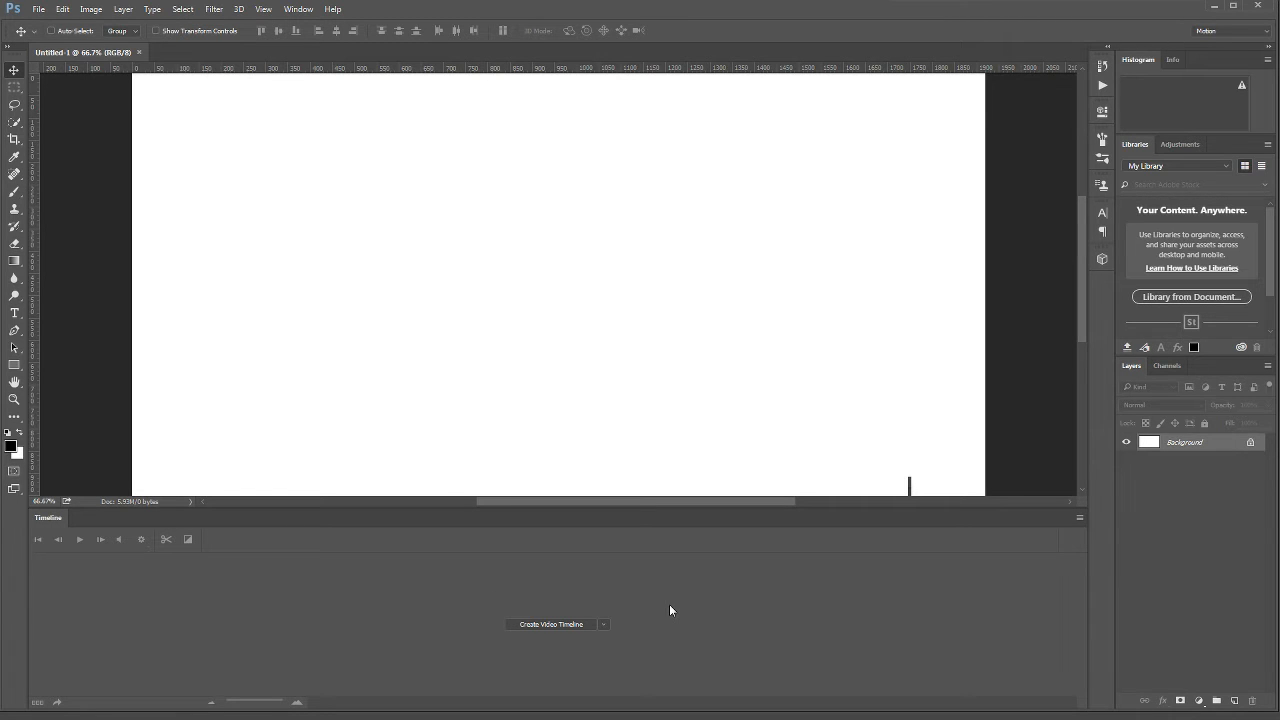
click(552, 625)
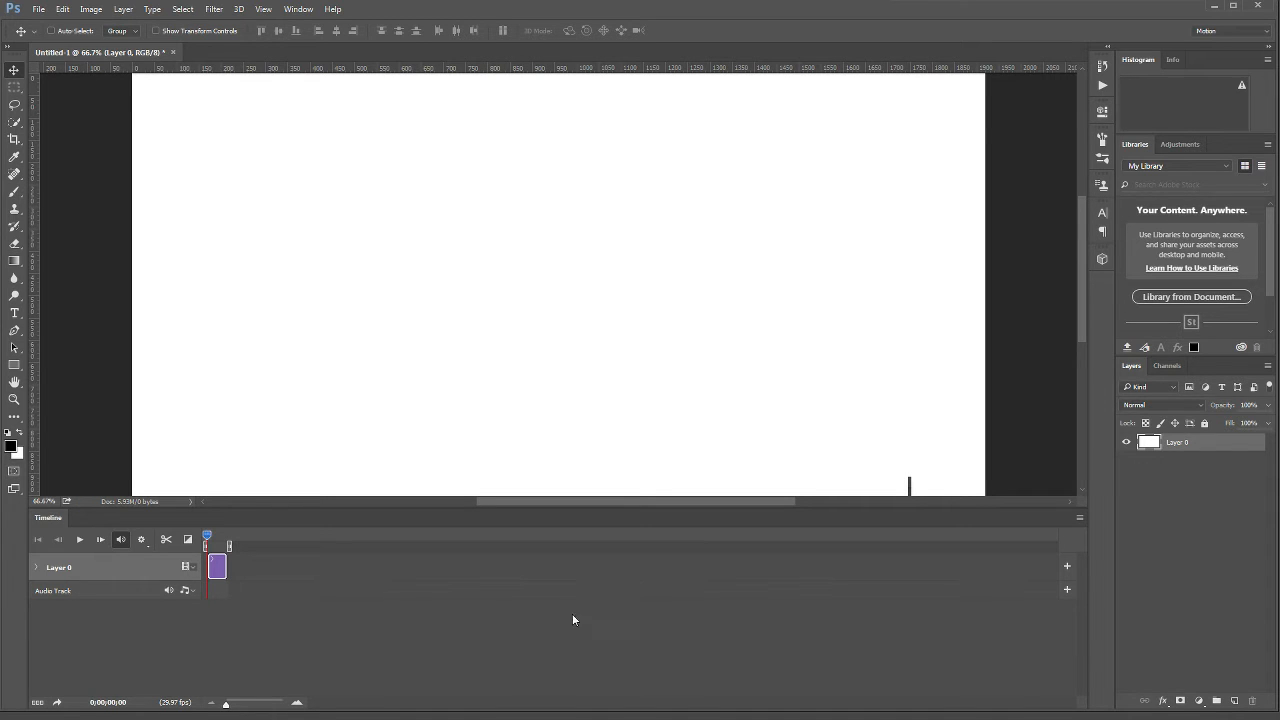
Step: Set the timeline frame rate to a custom 6 fps
click(1081, 515)
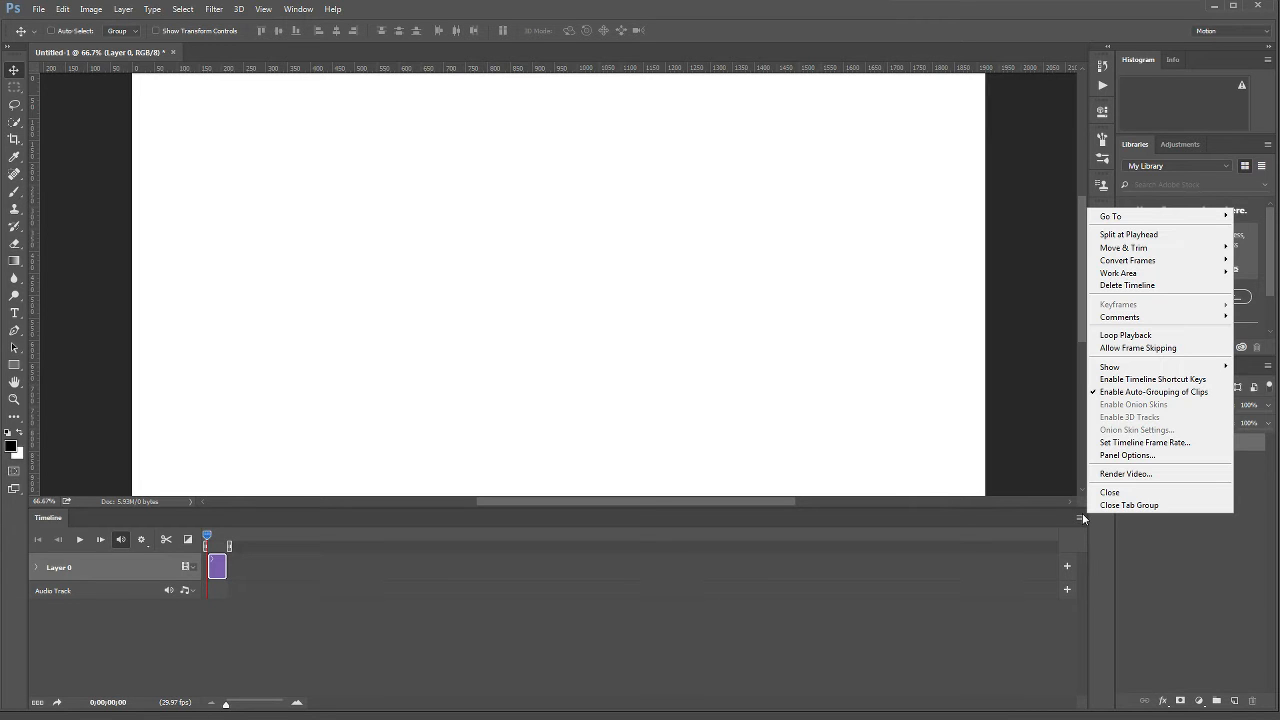
click(1140, 442)
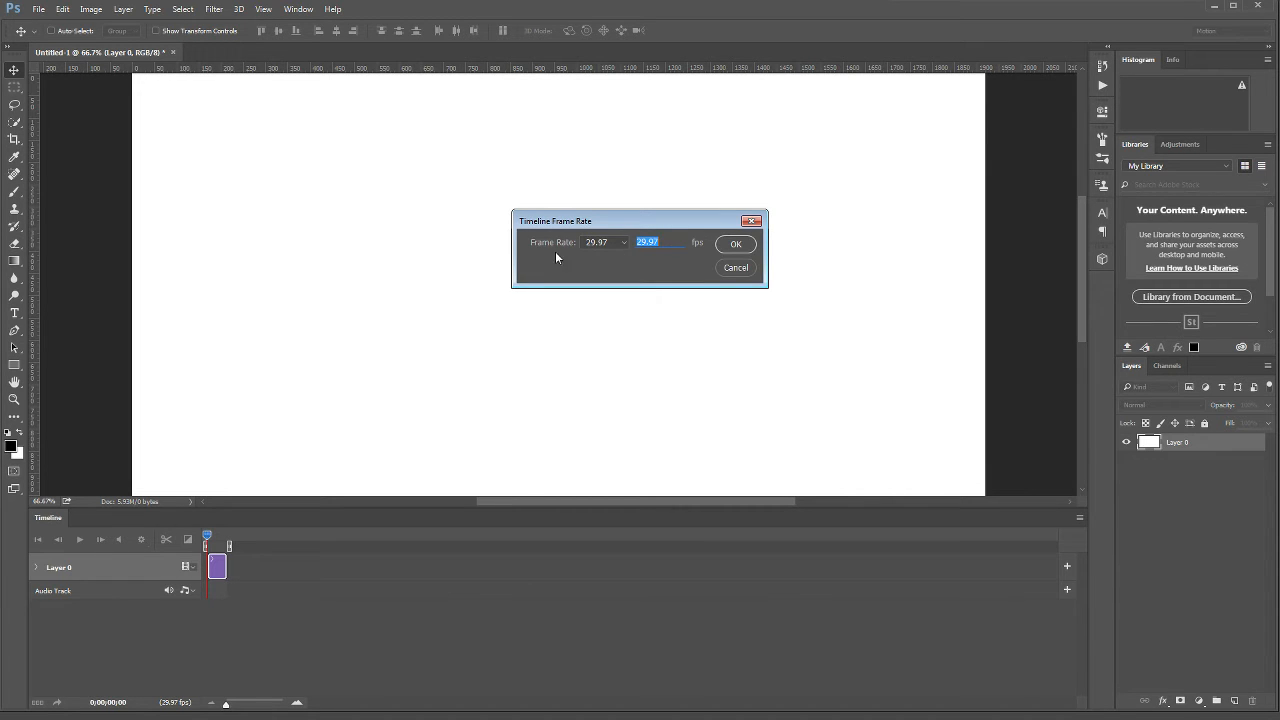
click(624, 247)
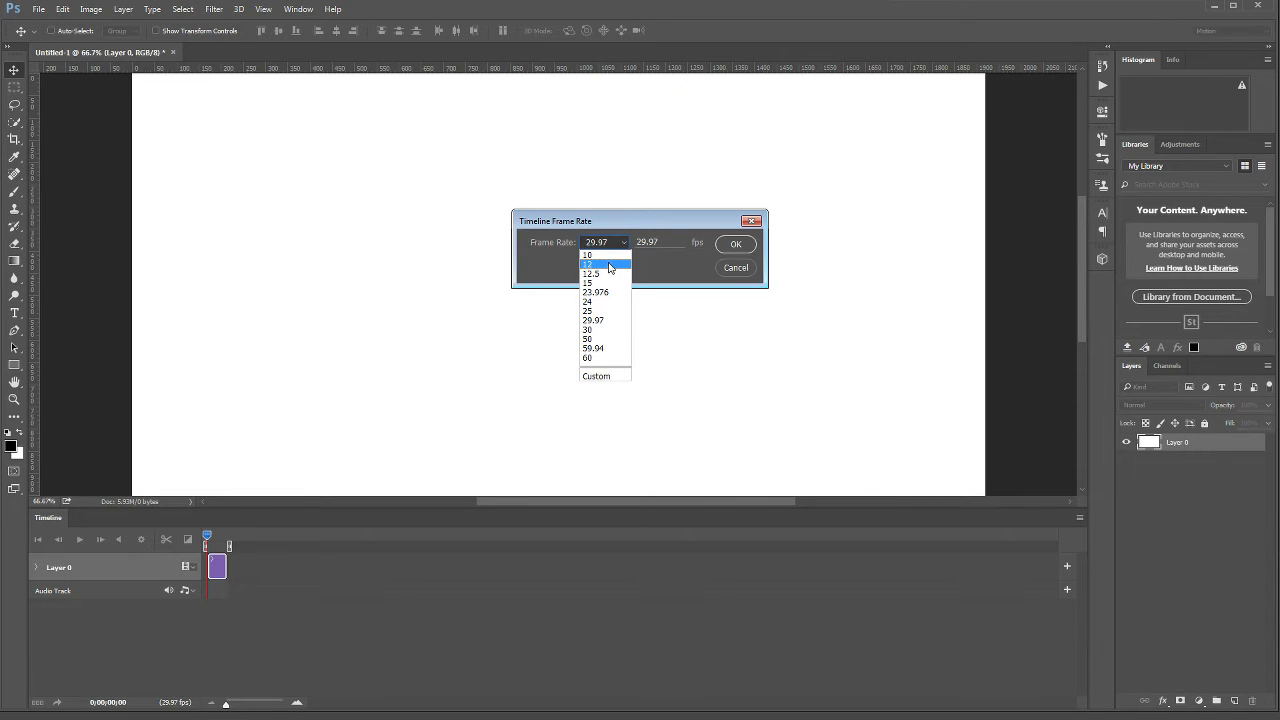
click(606, 376)
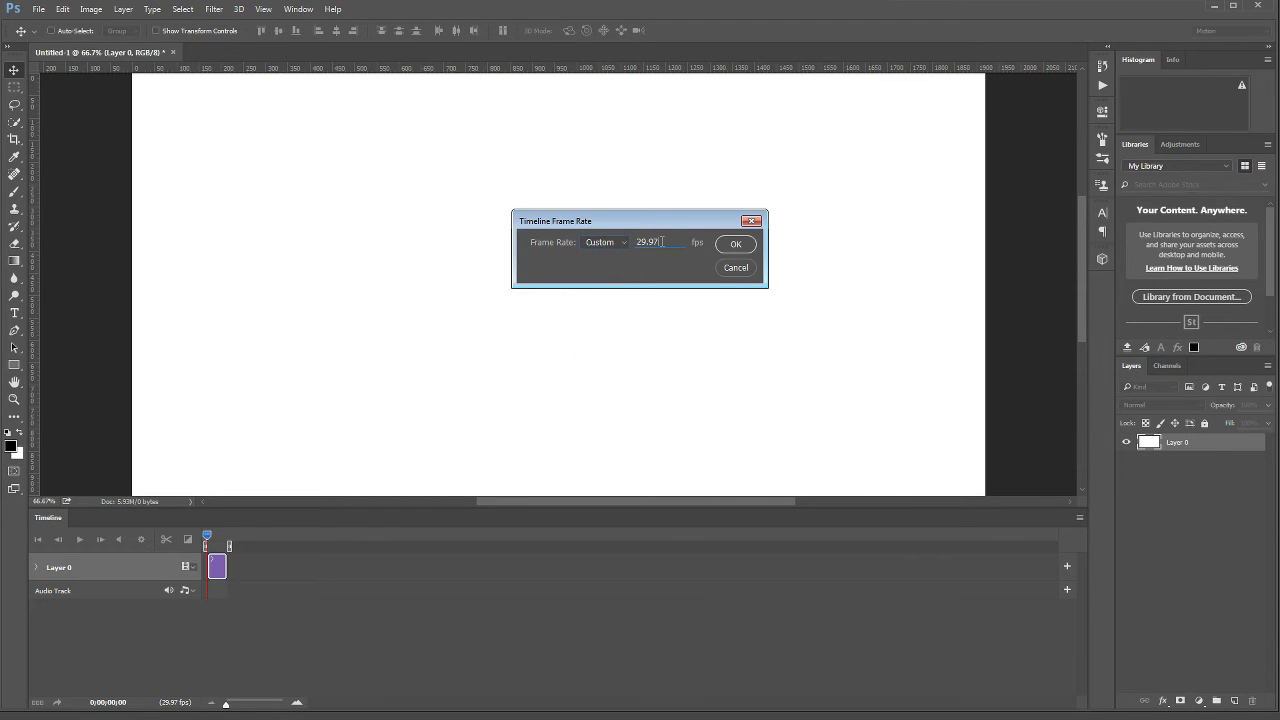
text(6)
click(736, 244)
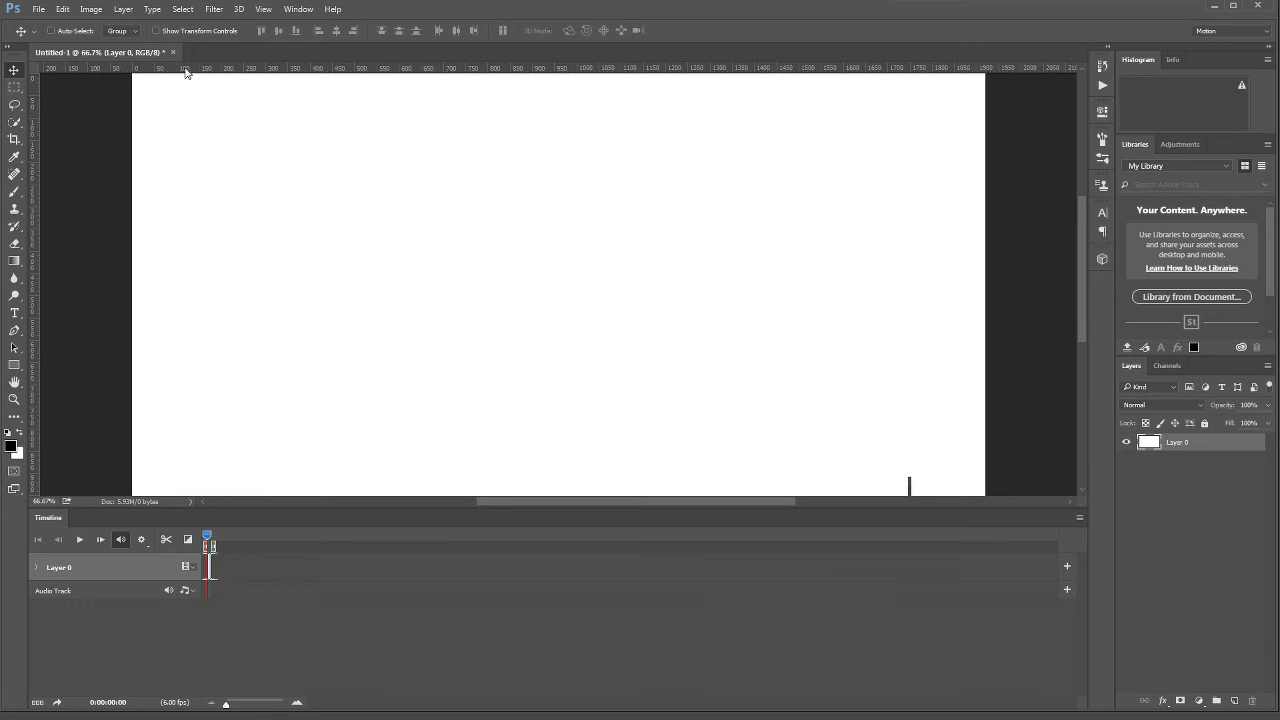
Step: Add a new video layer from file, importing the pacman photos as an image sequence starting at _VMA3367.JPG
click(123, 10)
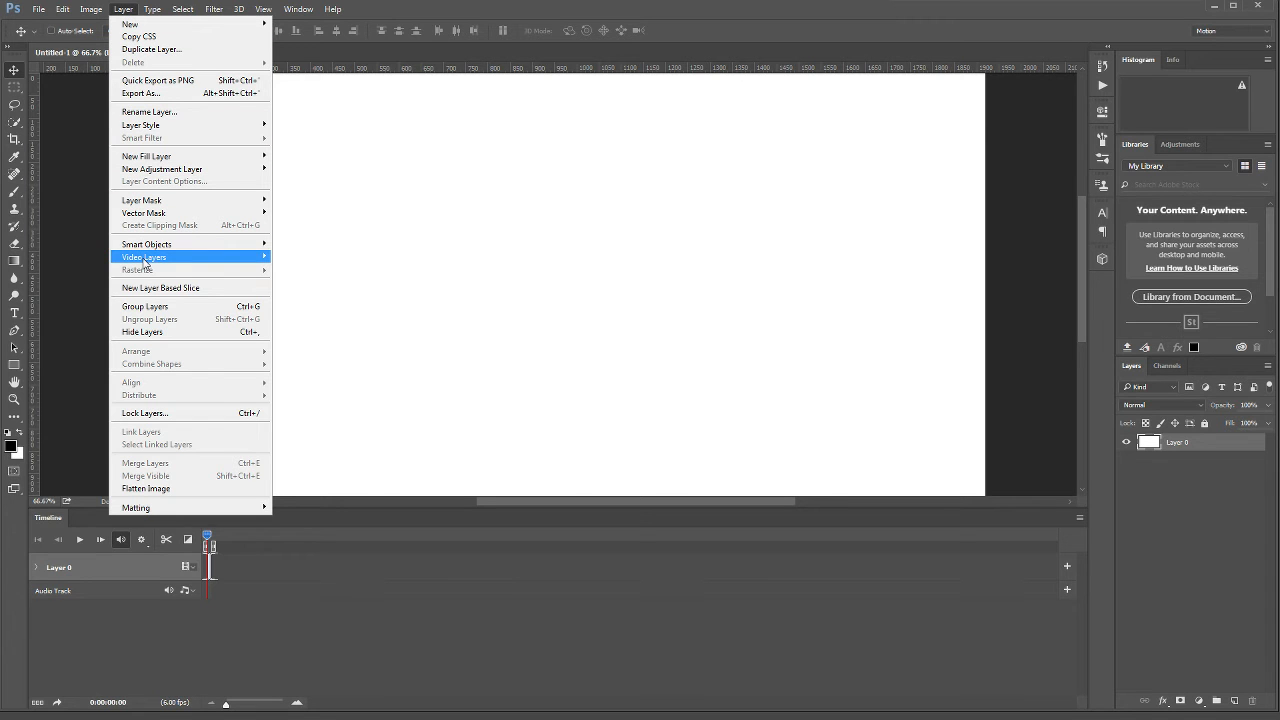
mouse_move(145, 259)
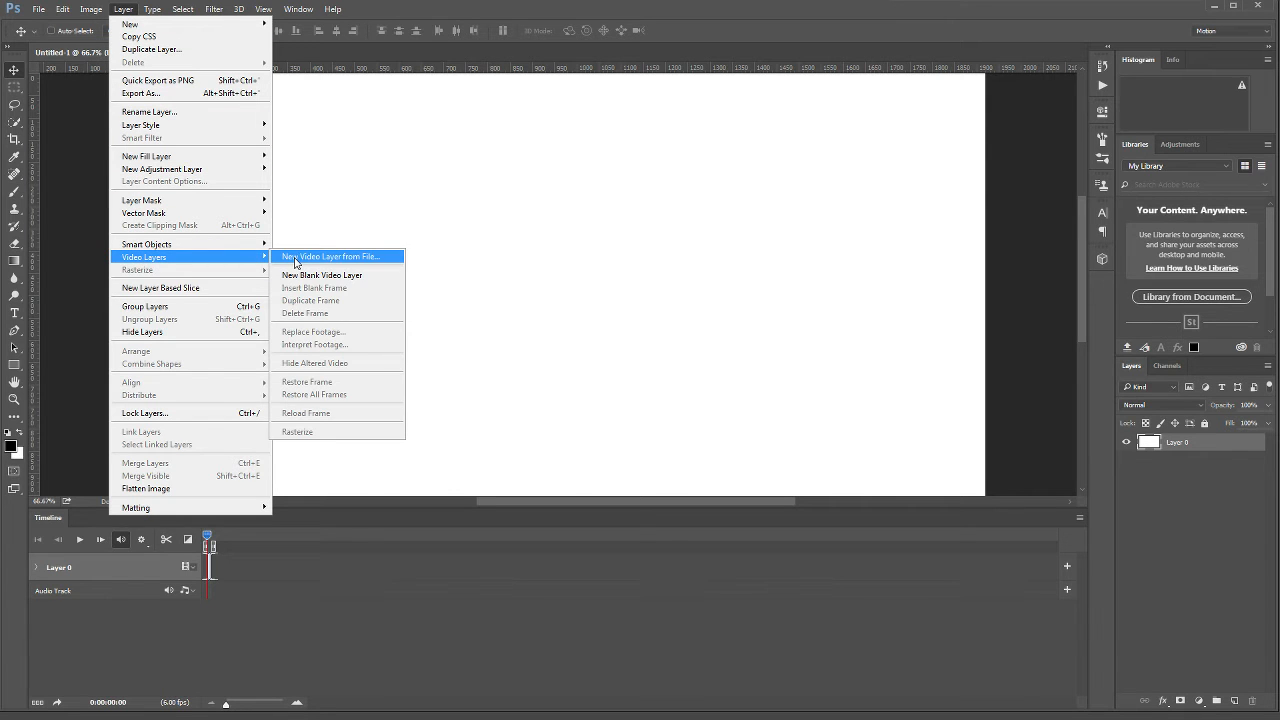
click(296, 262)
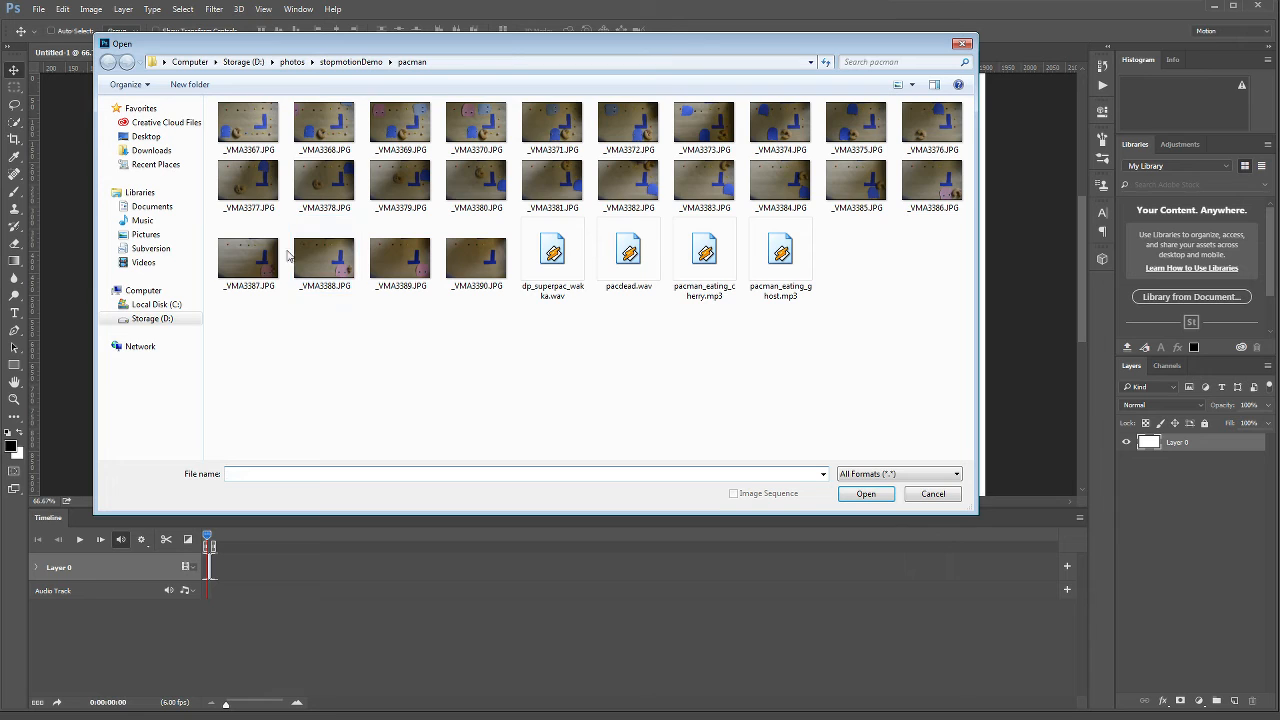
click(238, 137)
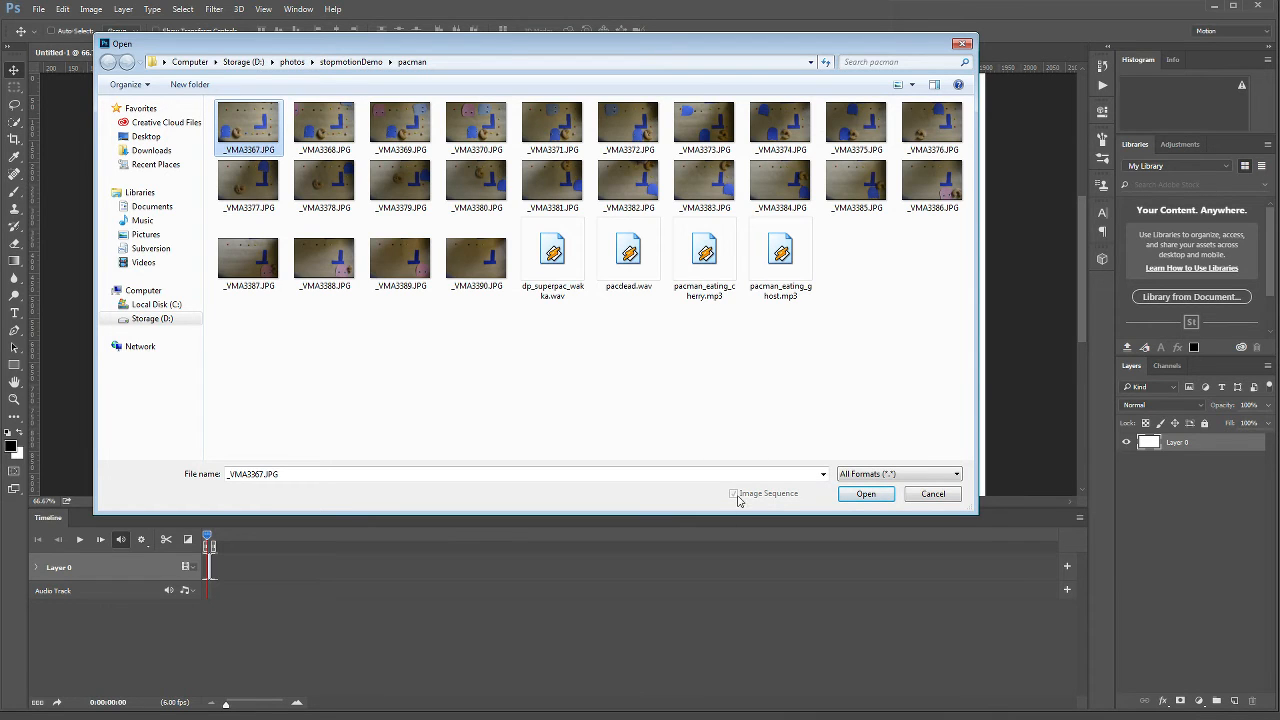
click(864, 495)
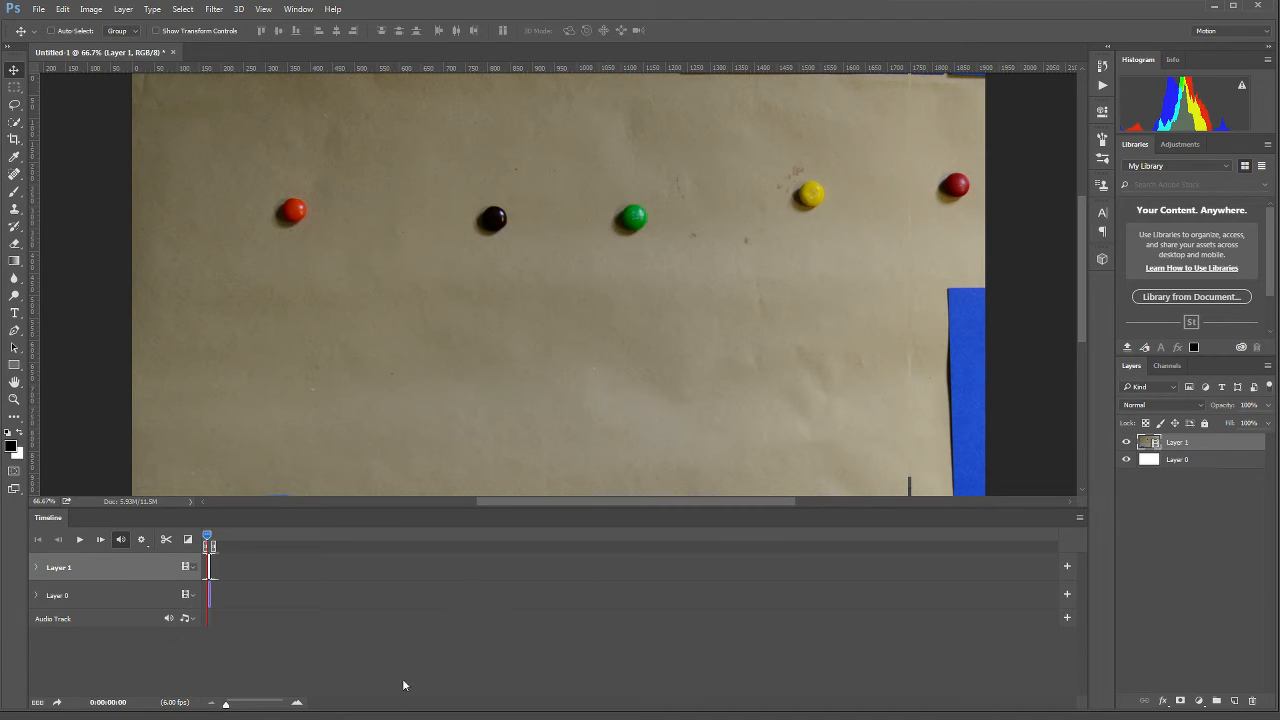
Step: Preview the image sequence in the timeline and delete the white Layer 0 beneath it
drag(227, 707, 256, 703)
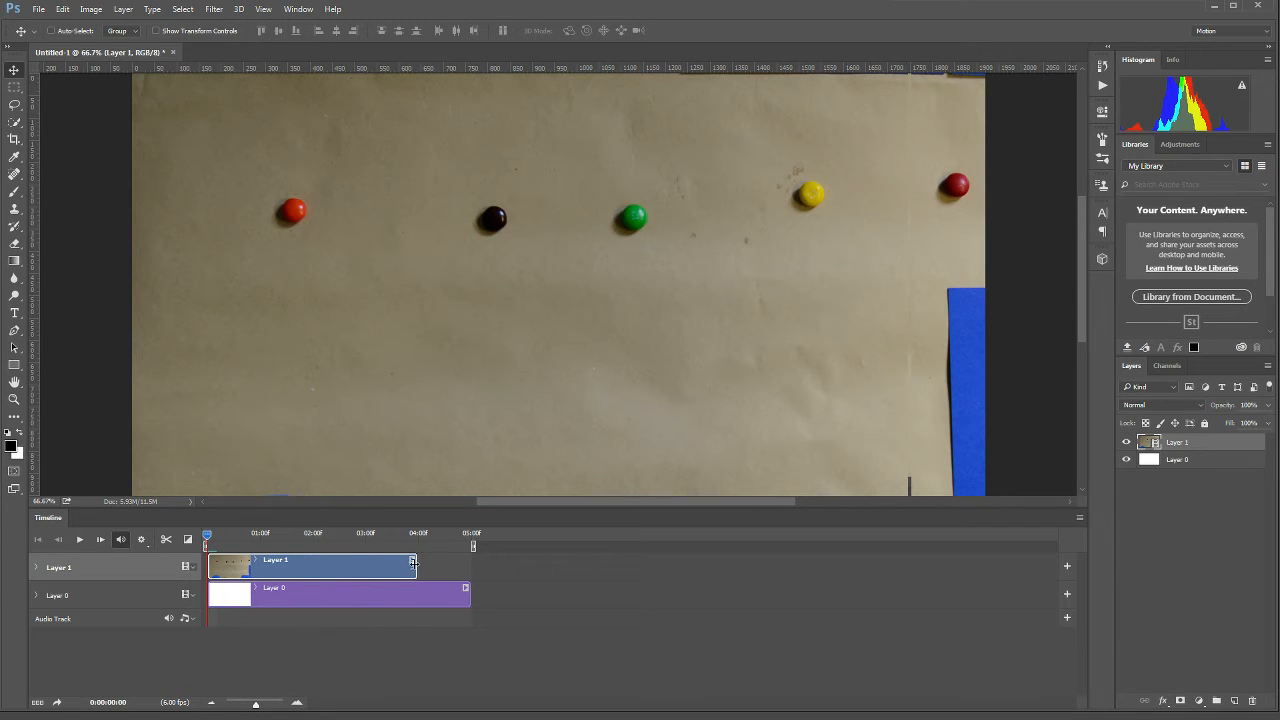
key(space)
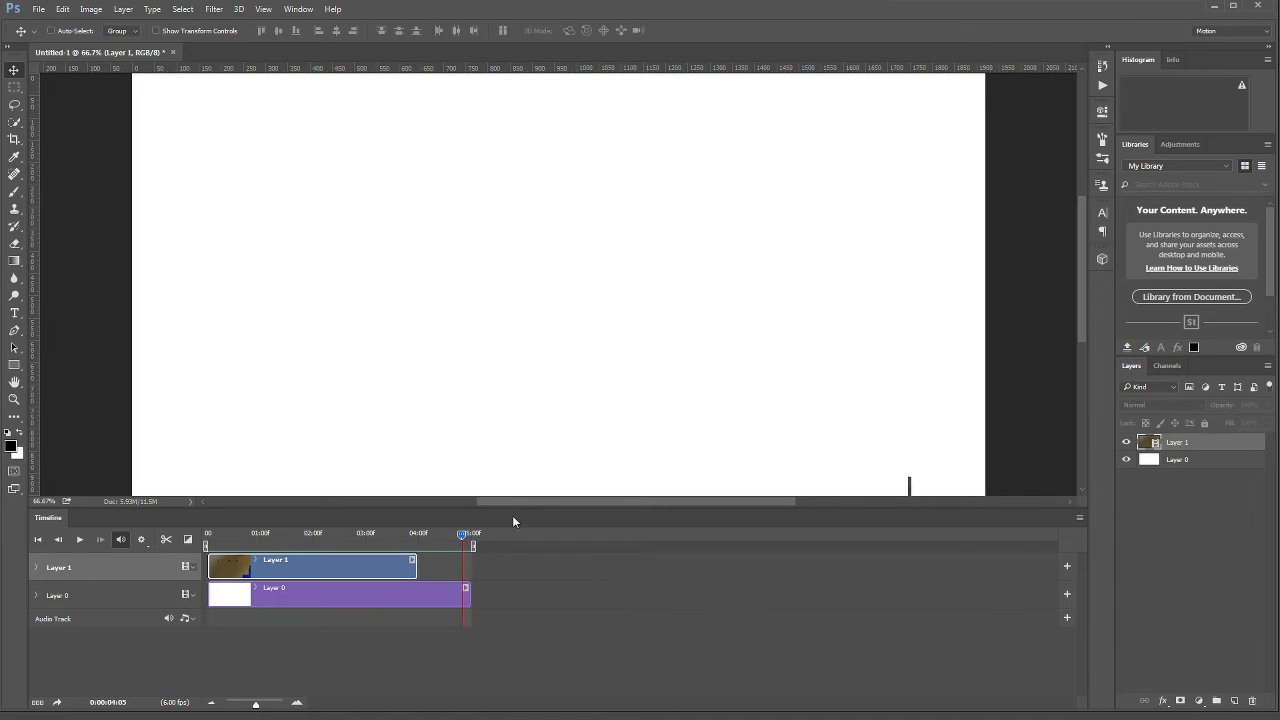
drag(454, 536, 206, 536)
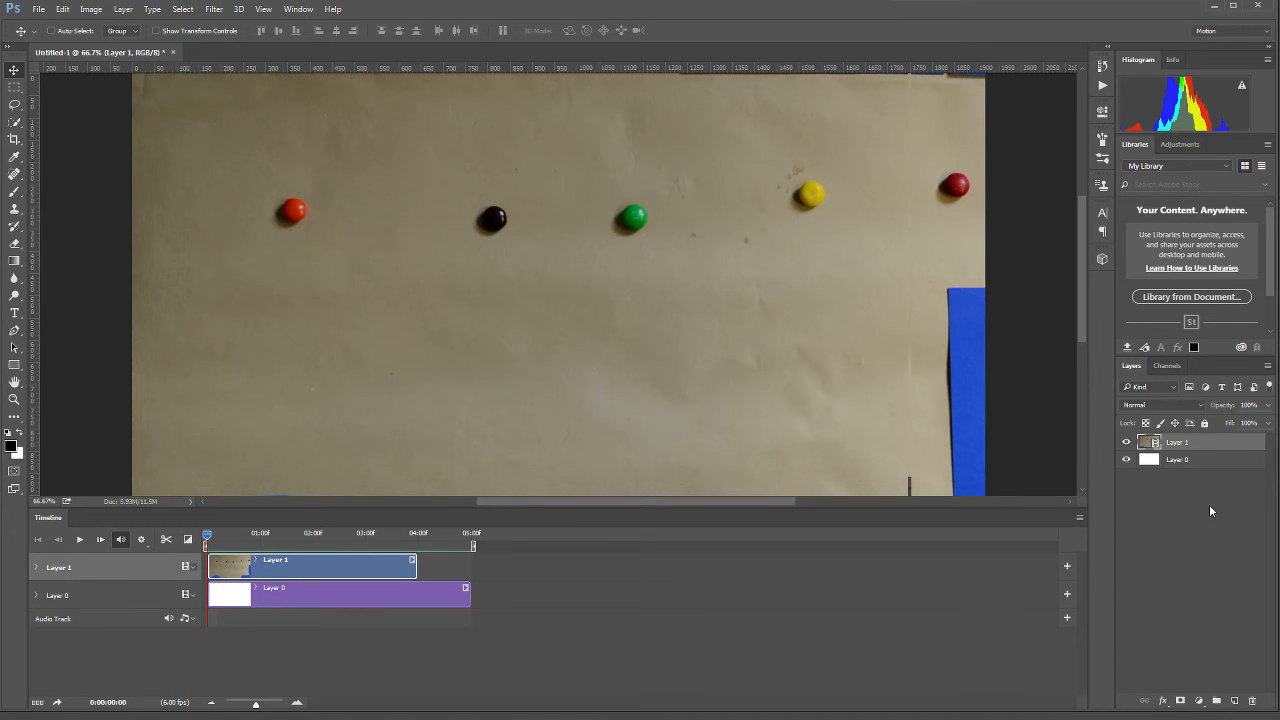
click(1177, 461)
key(Delete)
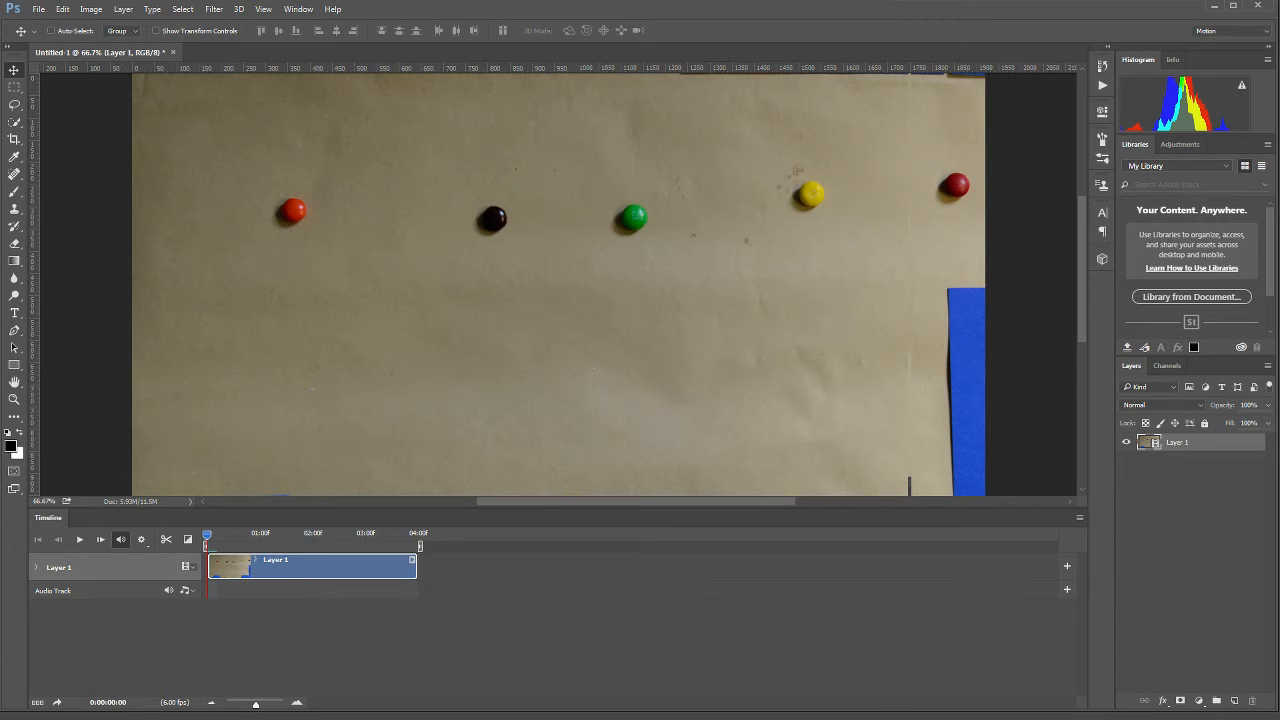
Step: Add an empty layer to examine its animatable timeline properties, and delete it again
click(1234, 701)
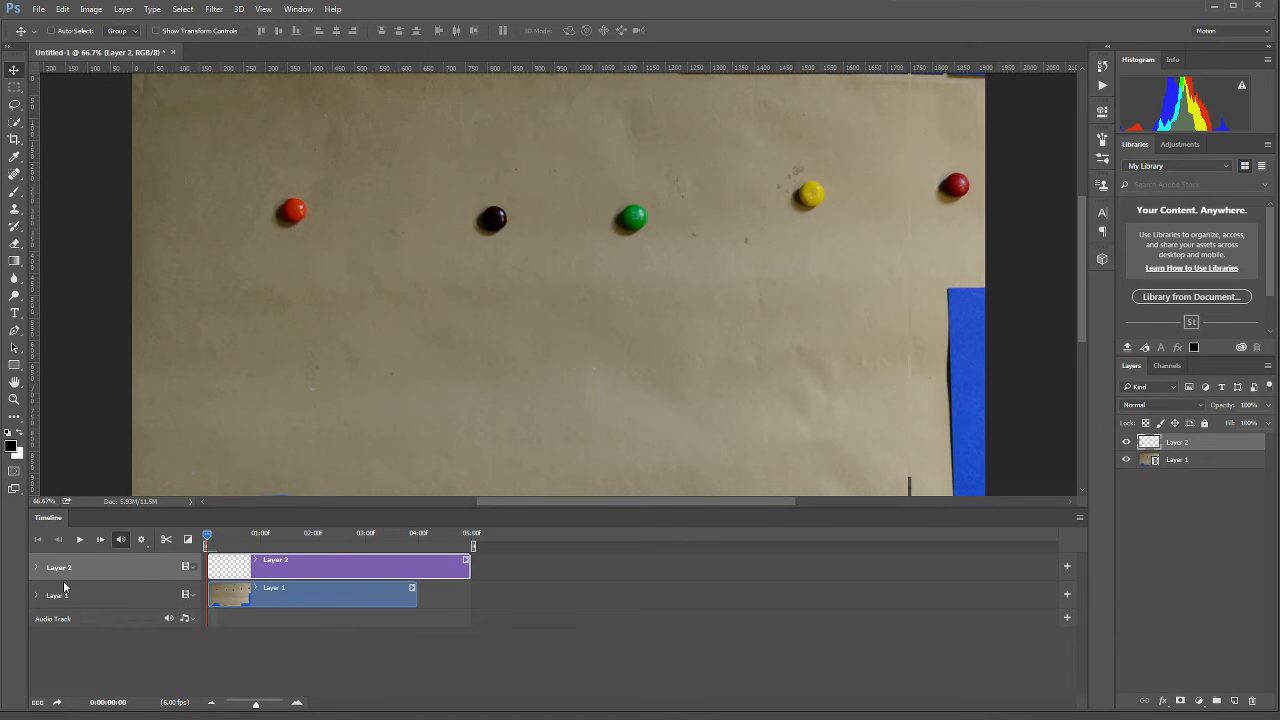
click(36, 568)
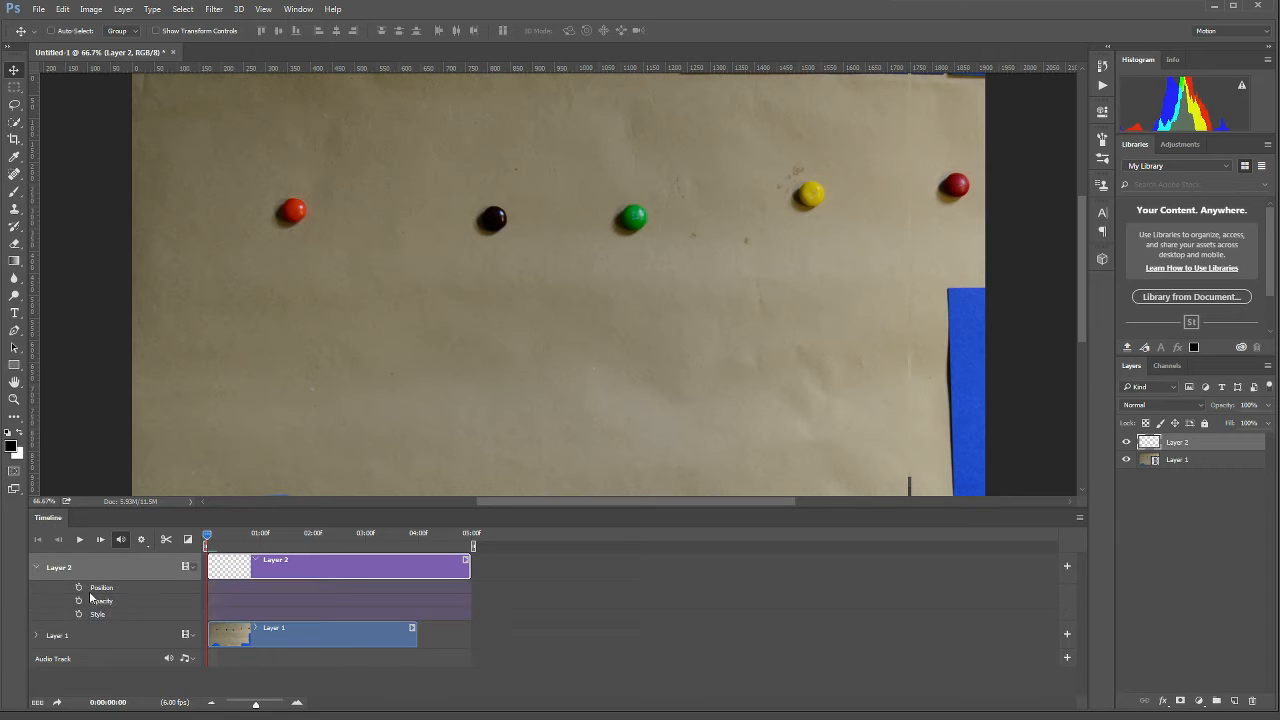
click(42, 570)
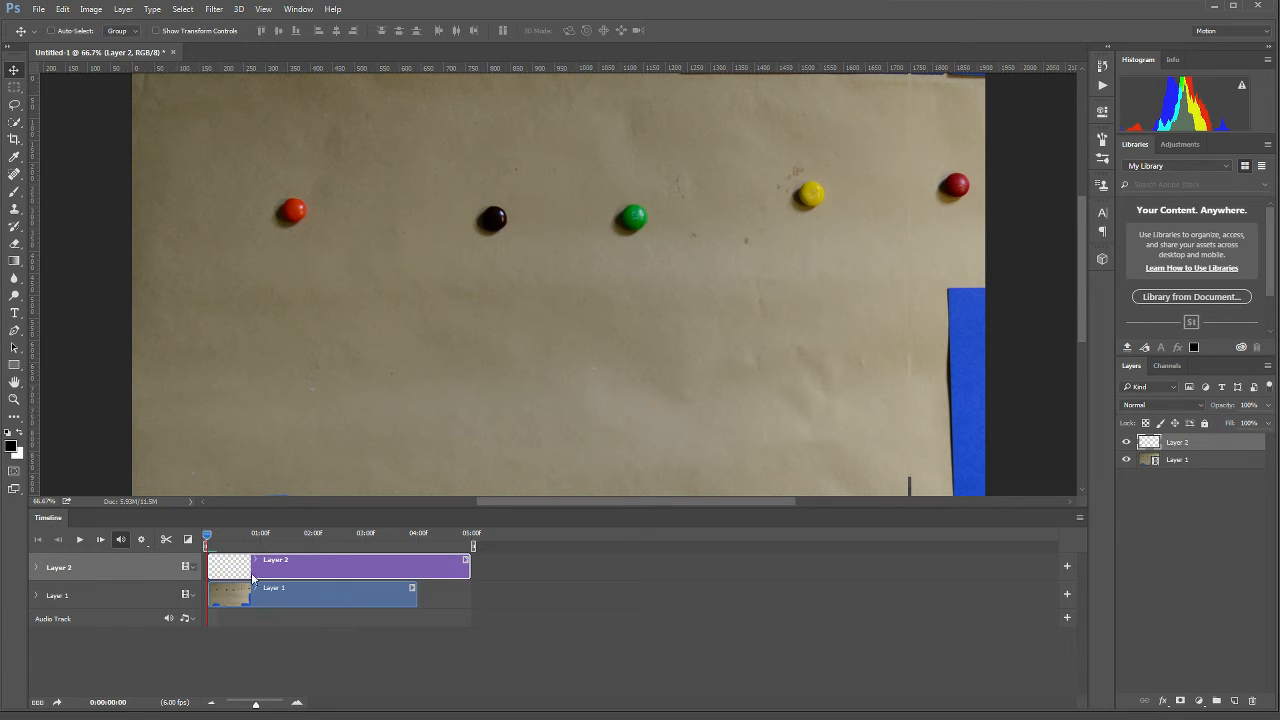
click(1251, 702)
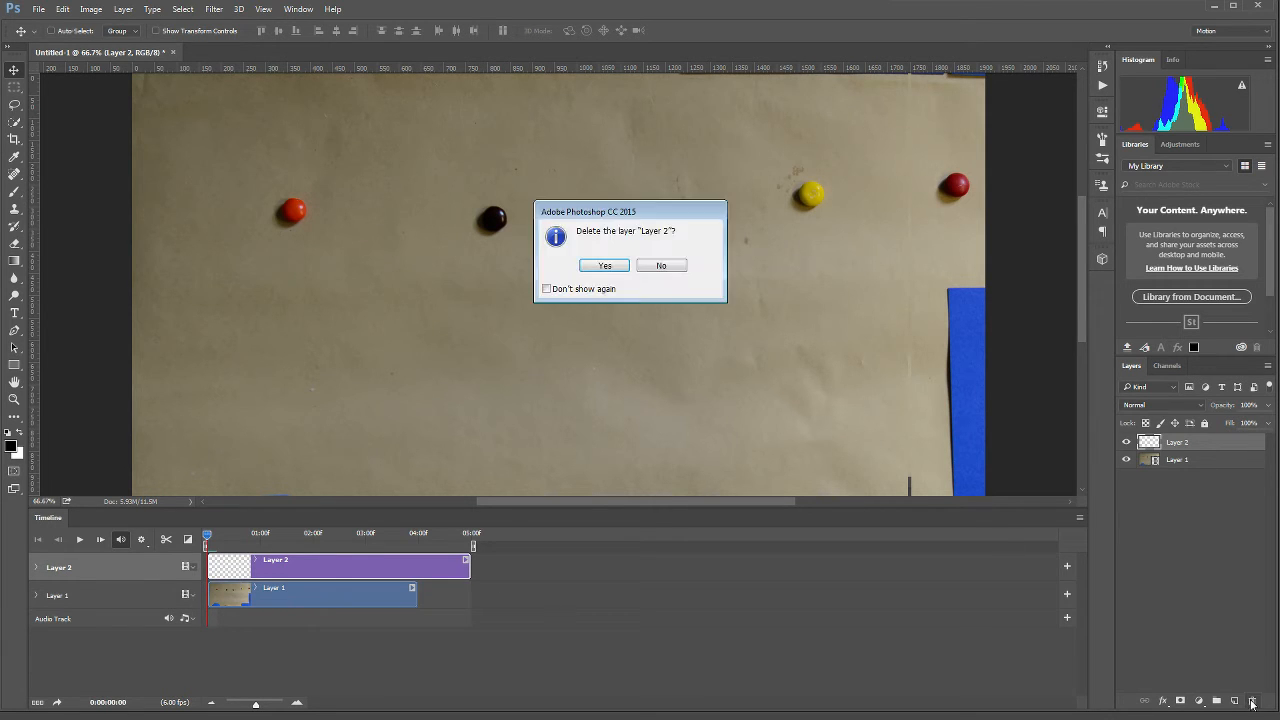
click(605, 266)
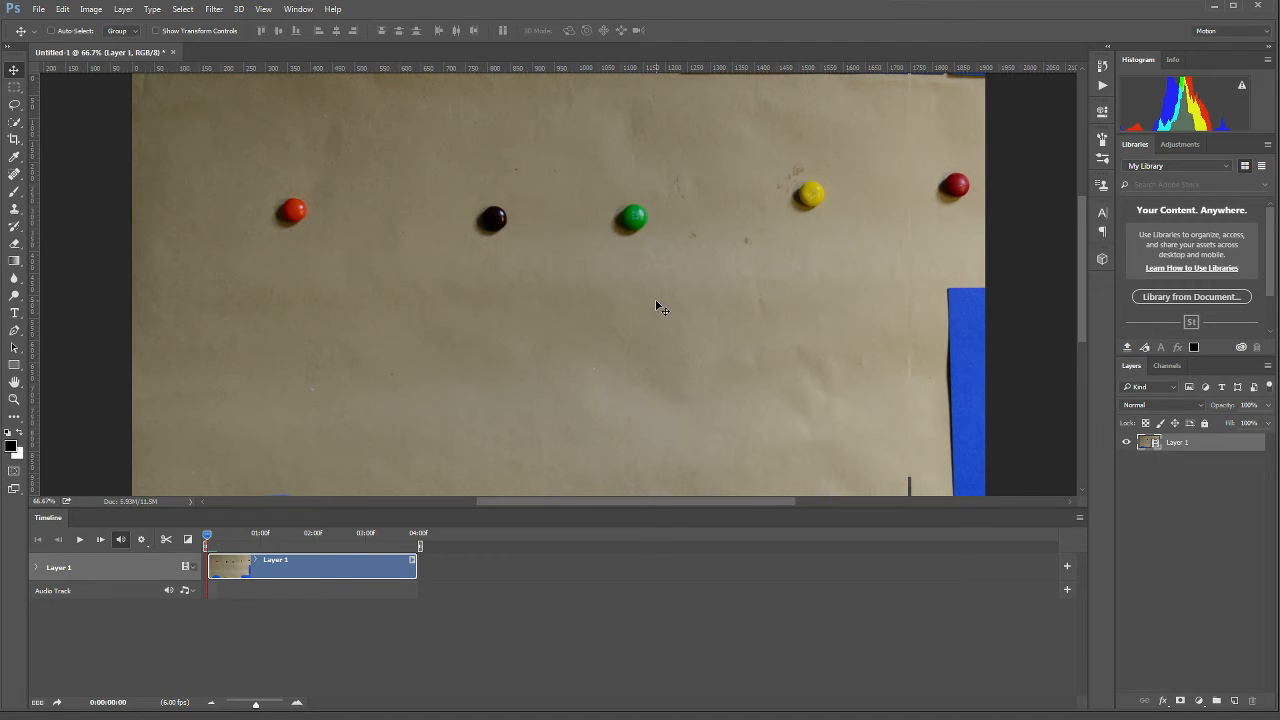
Step: Convert the video layer to a smart object and scale it proportionally to about 78% so it fits the canvas width
key(ctrl+minus)
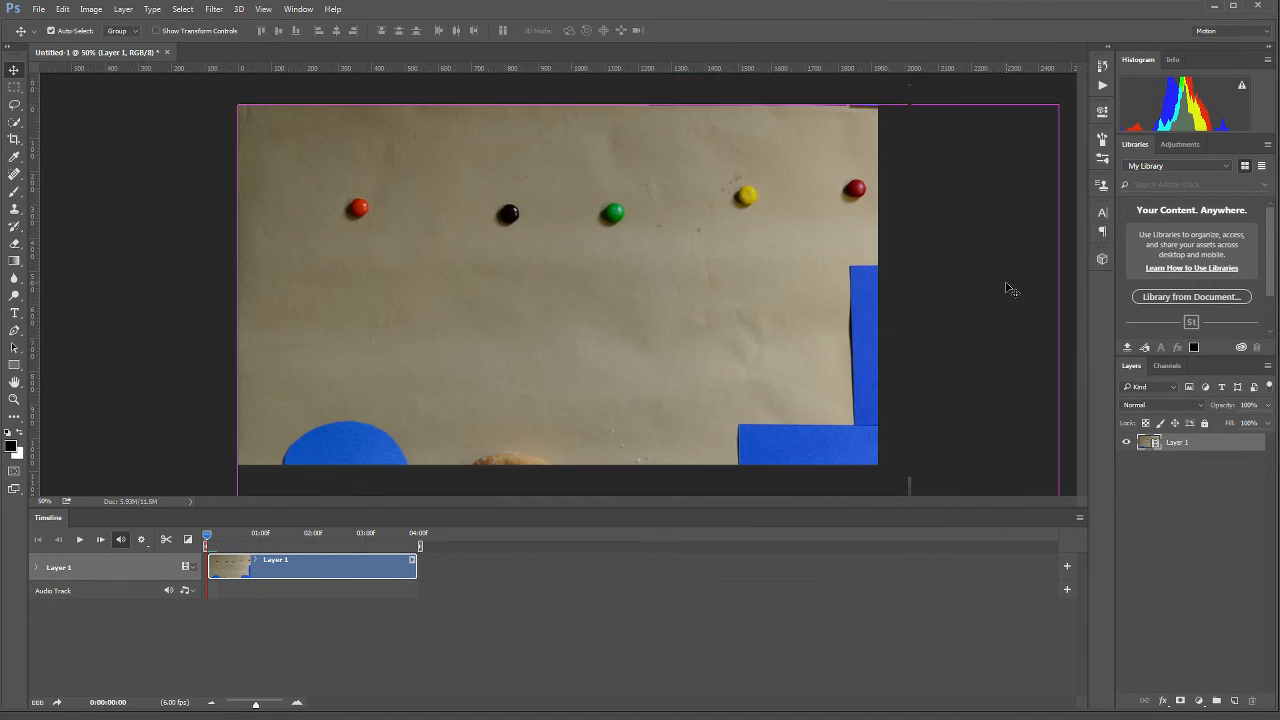
key(ctrl+minus)
key(ctrl+minus)
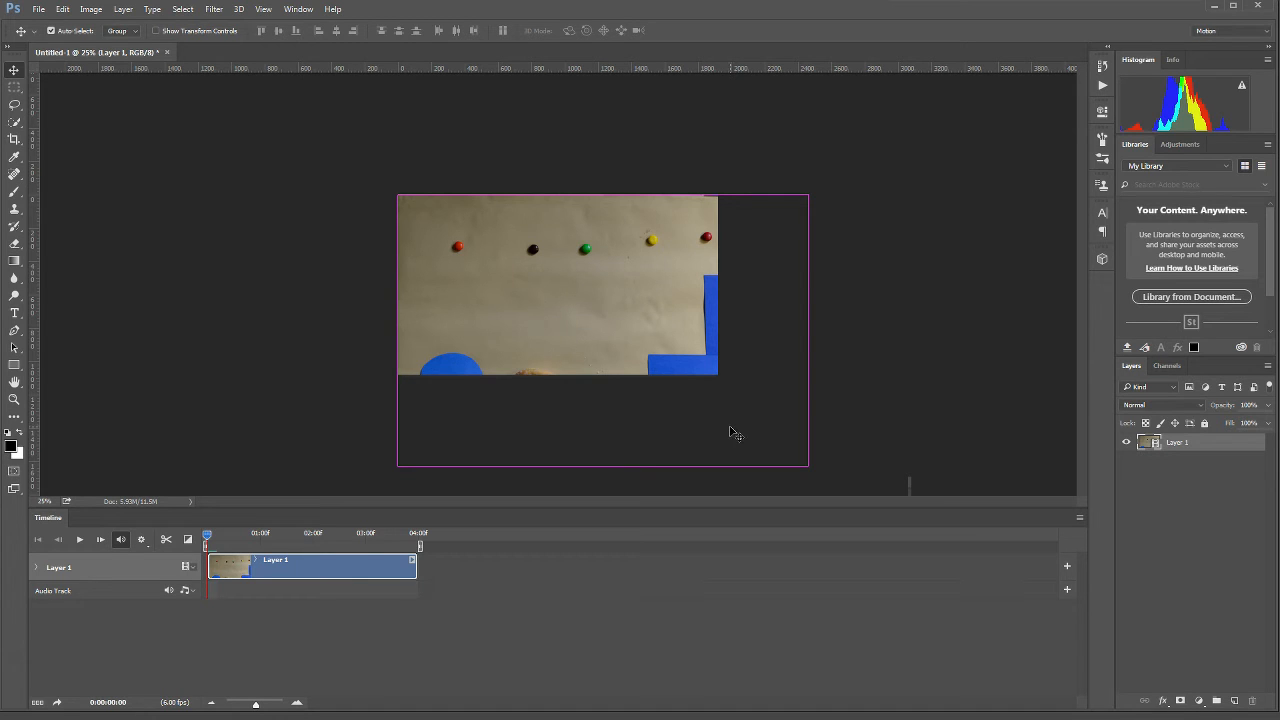
key(ctrl+t)
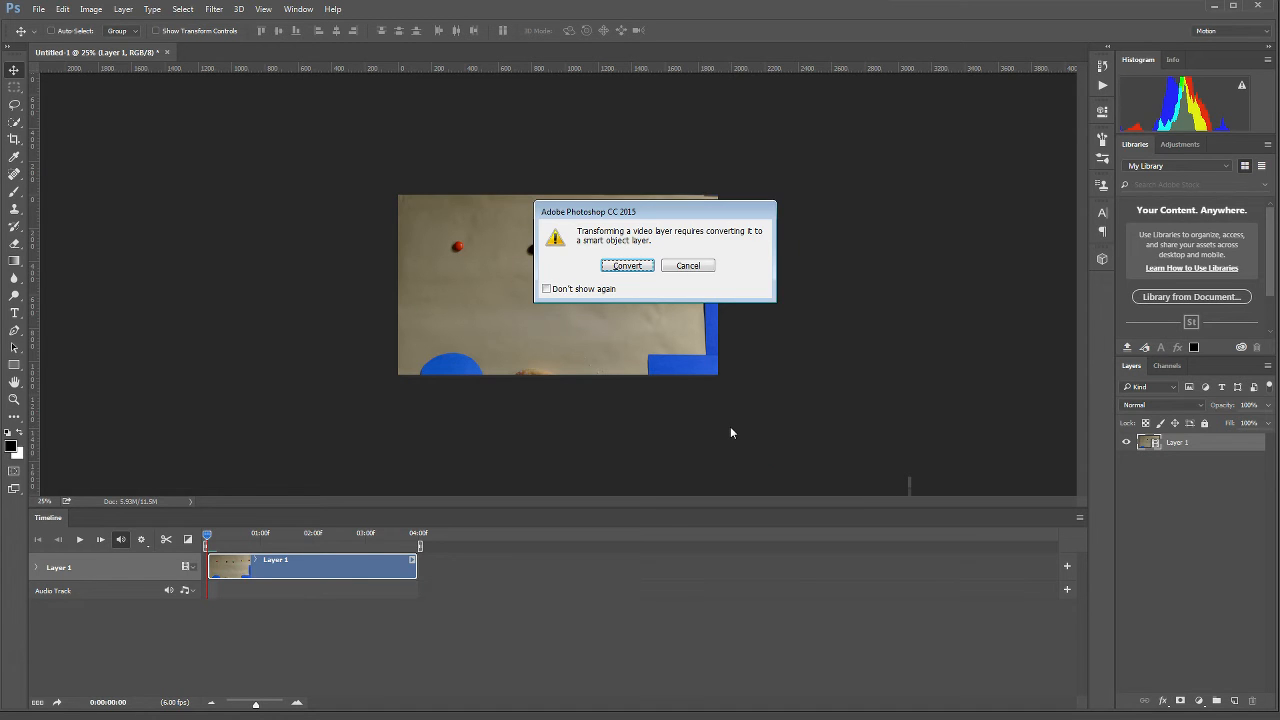
click(628, 266)
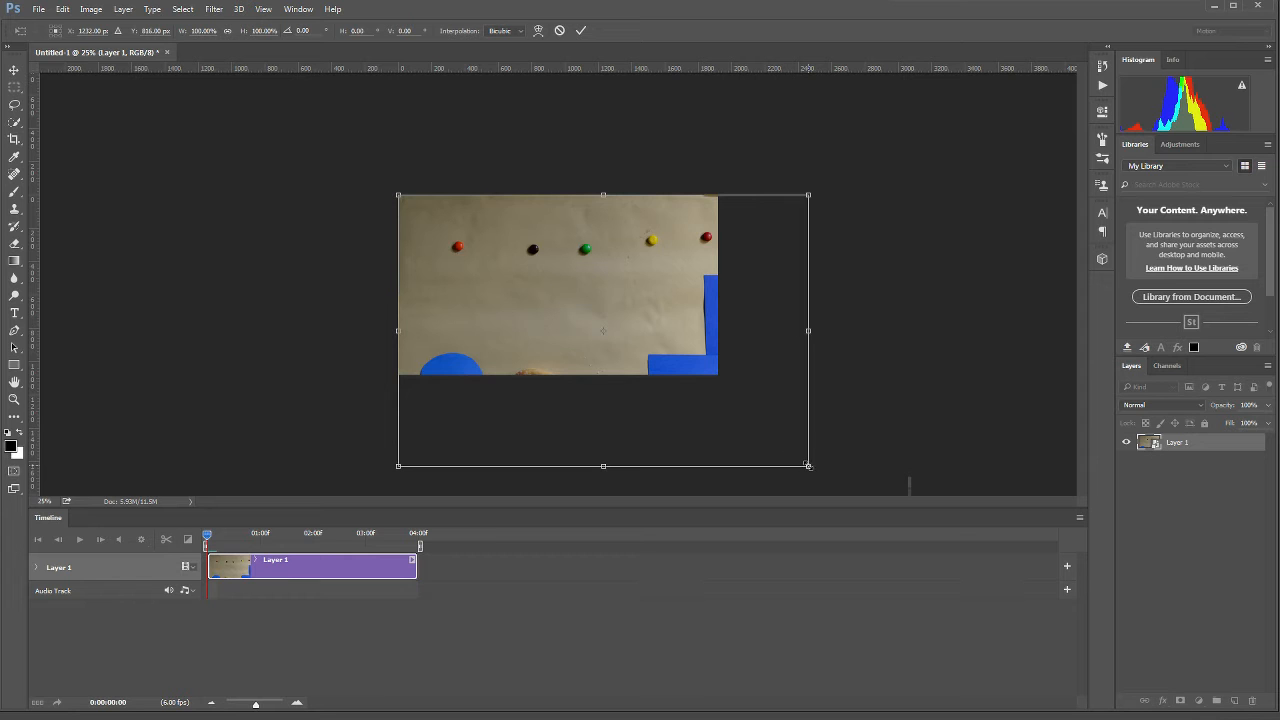
drag(808, 465, 718, 405)
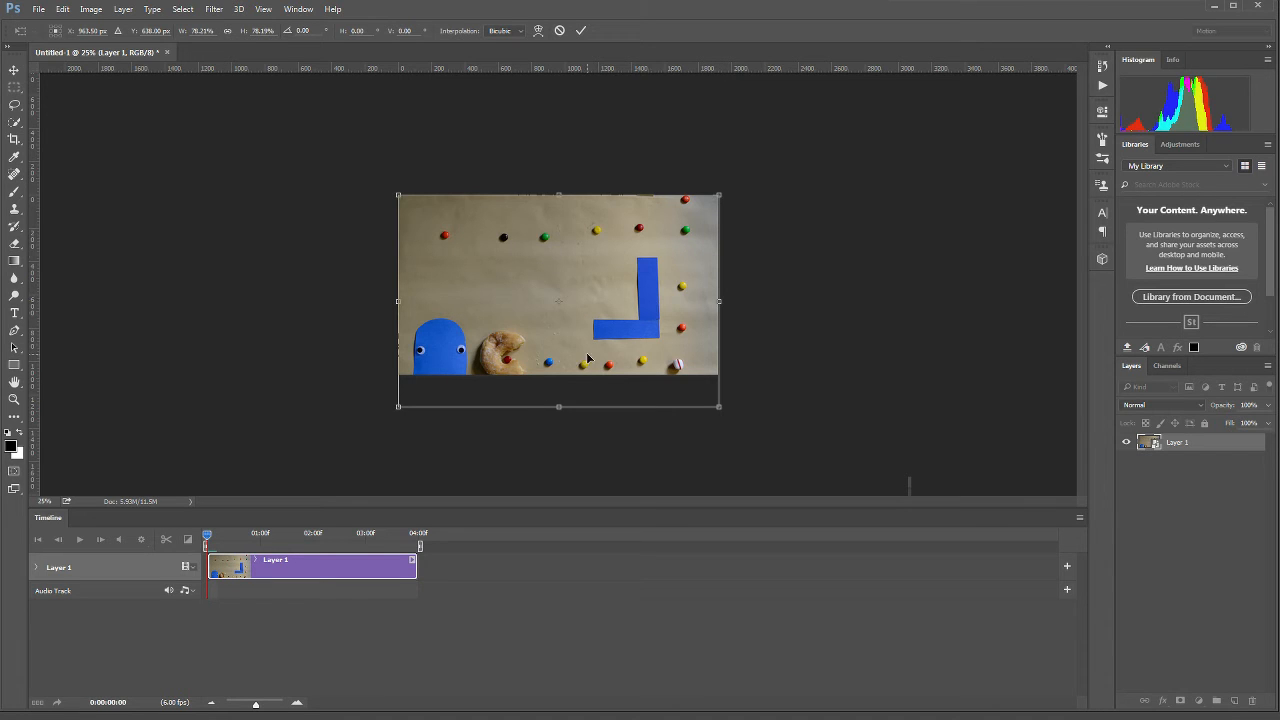
click(581, 31)
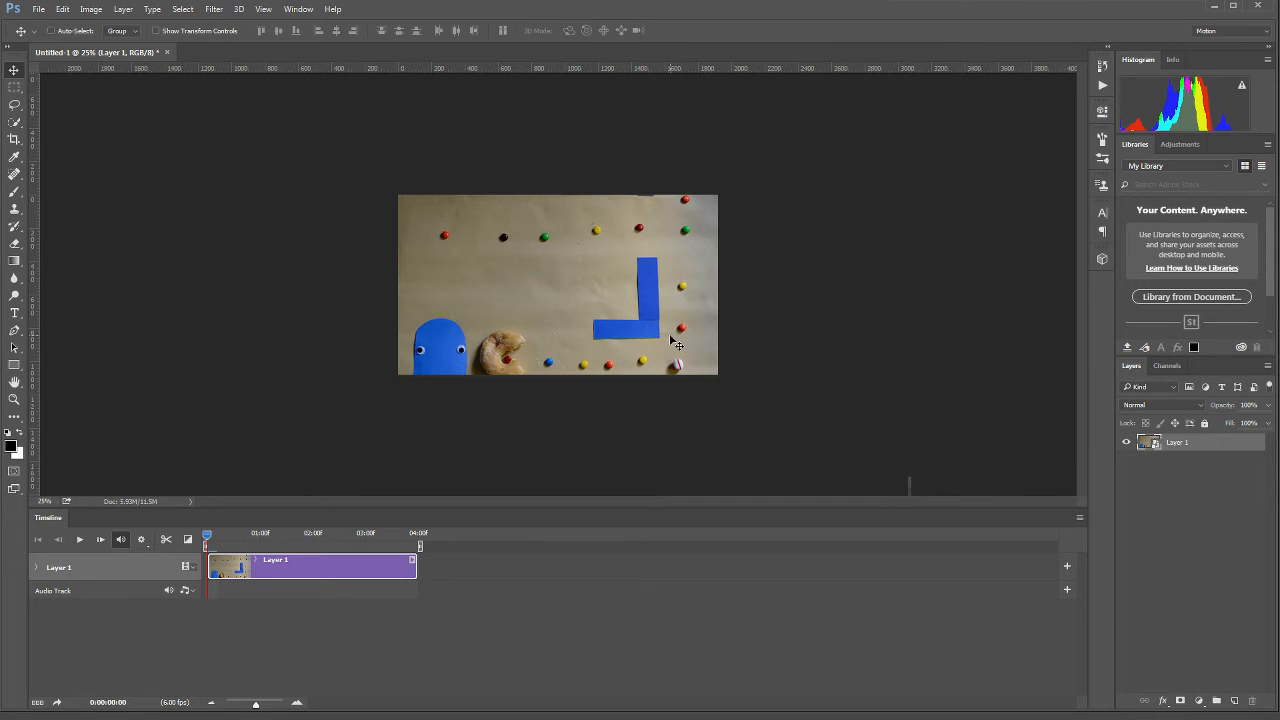
Step: Preview the scaled sequence, and move Layer 1 up at the first frame until the blue ghost and doughnut fit inside the canvas
key(space)
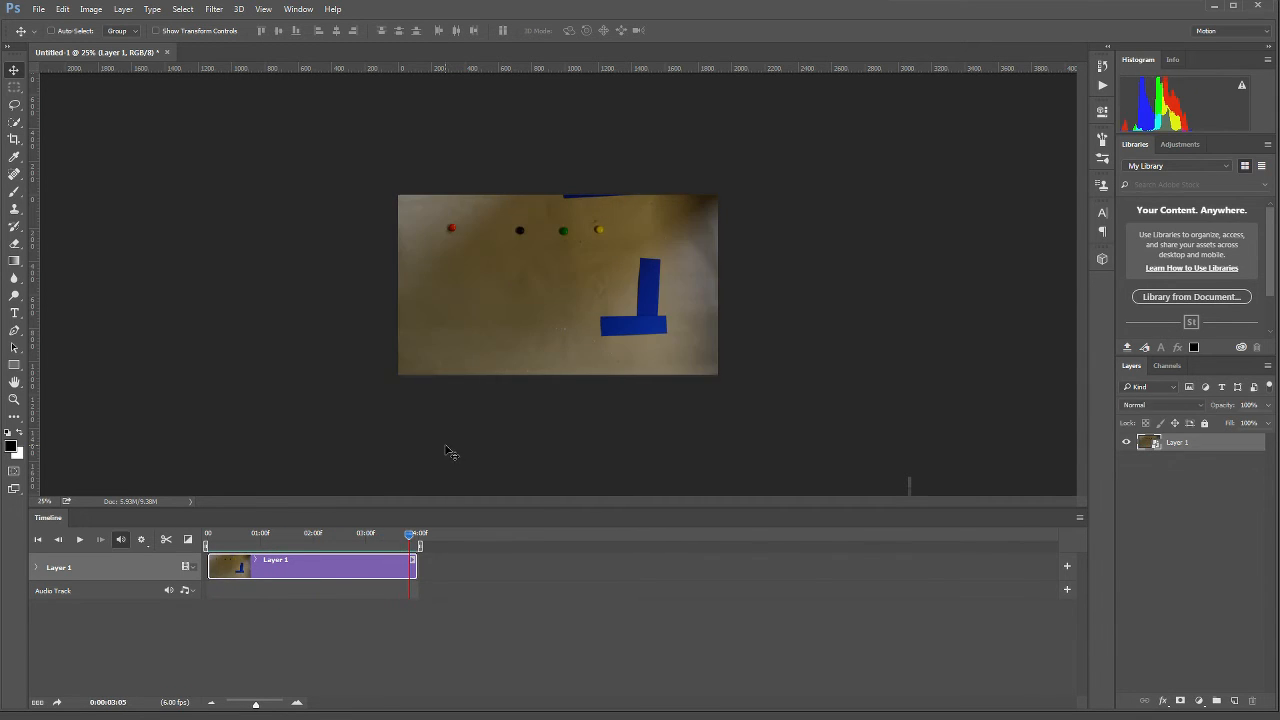
drag(410, 534, 205, 541)
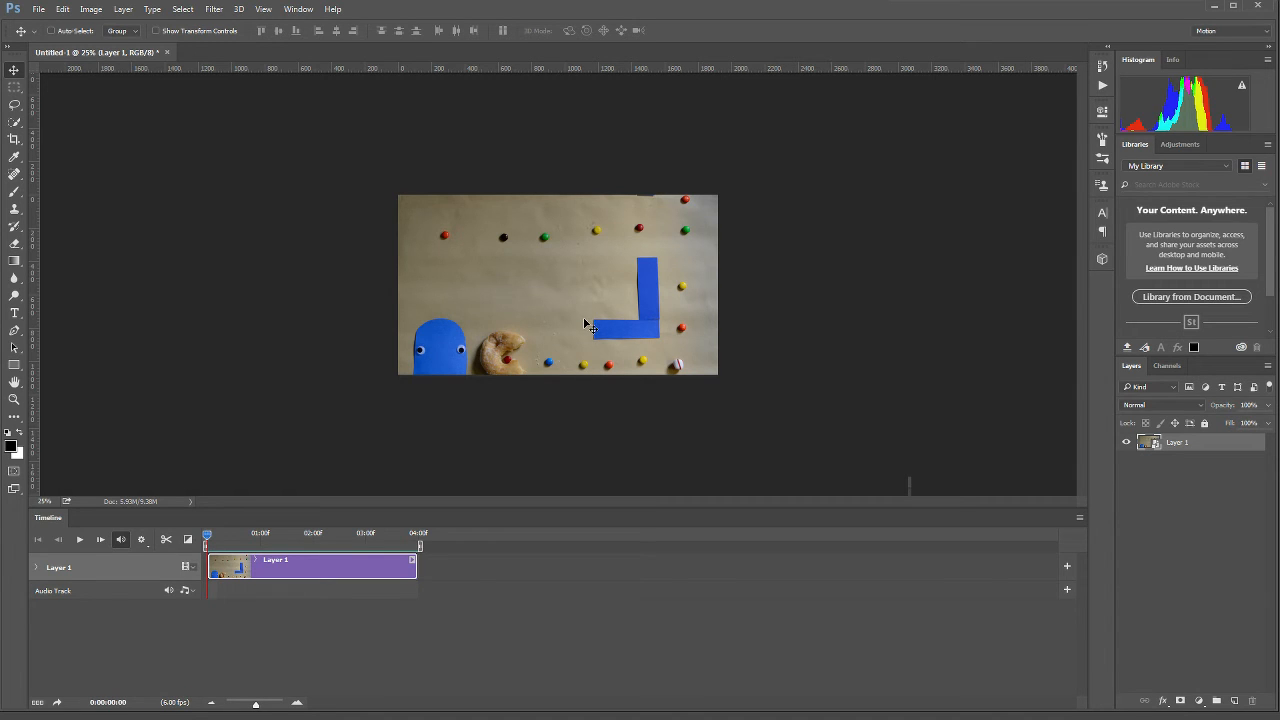
click(36, 568)
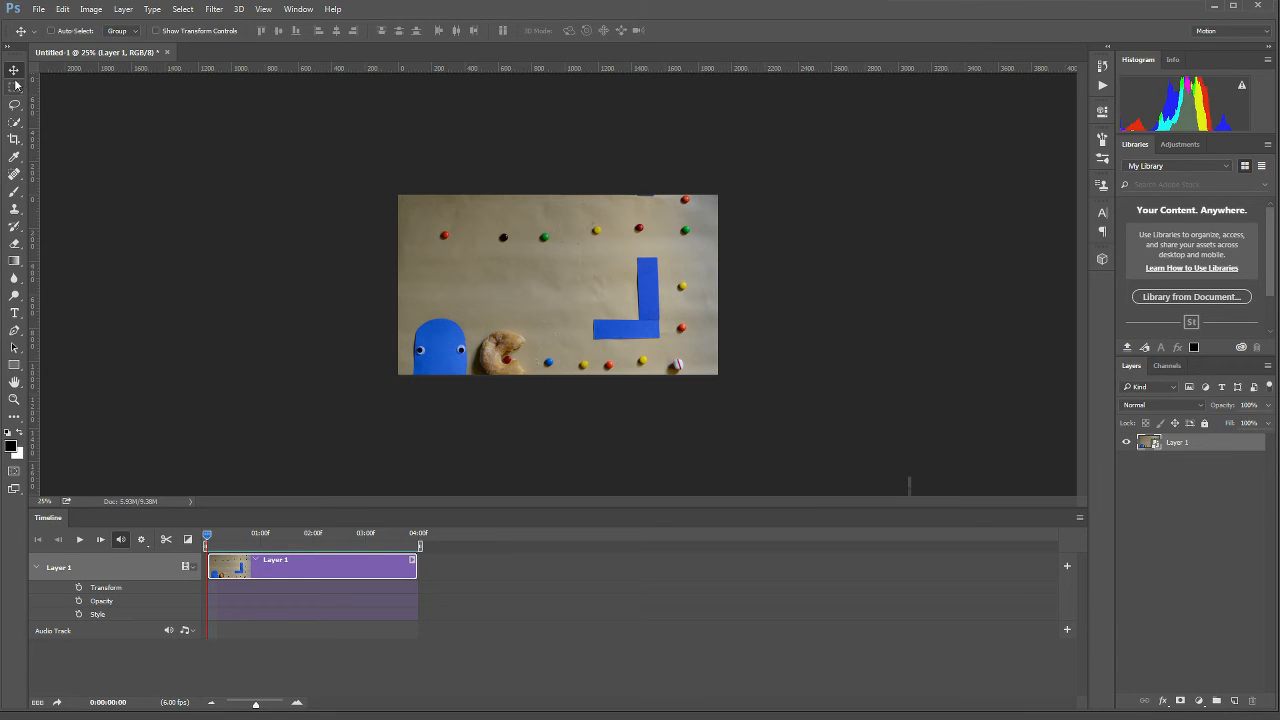
drag(567, 328, 567, 313)
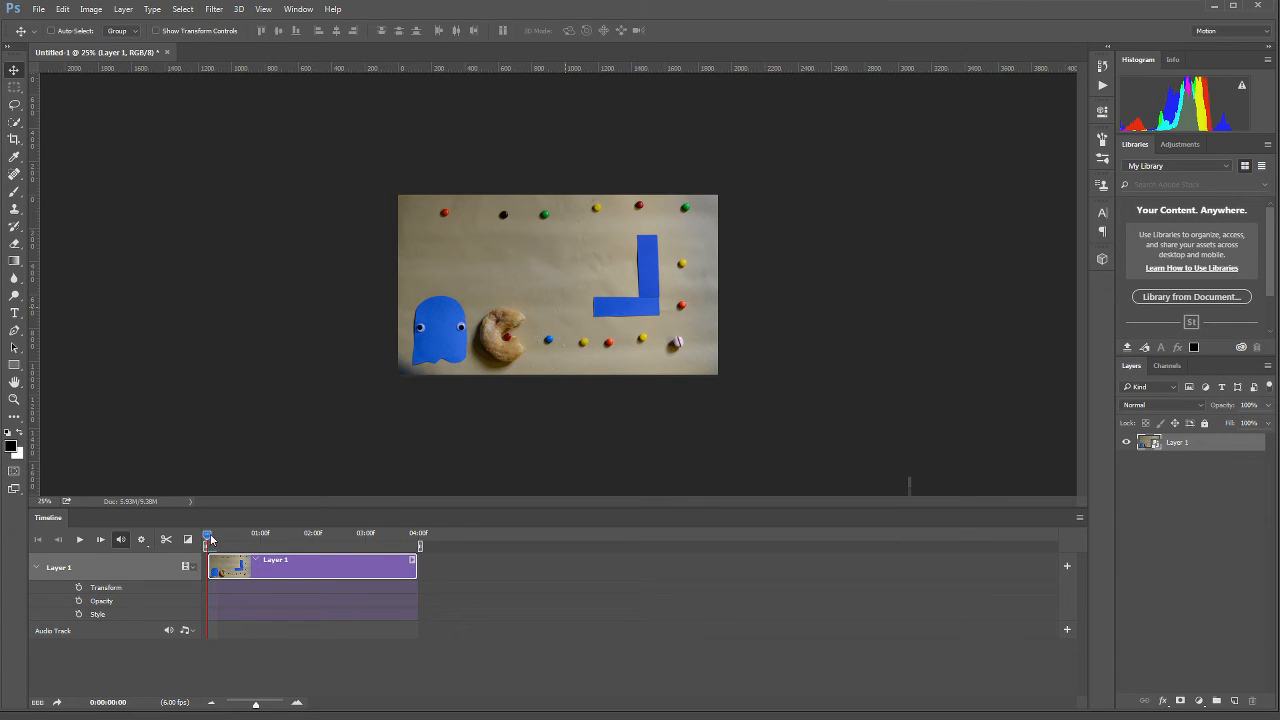
Step: Start Transform keyframes on Layer 1 at 0:00:01:04, and add one at 0:00:02:02 with the image shifted down to reveal the whole doughnut
drag(211, 540, 300, 543)
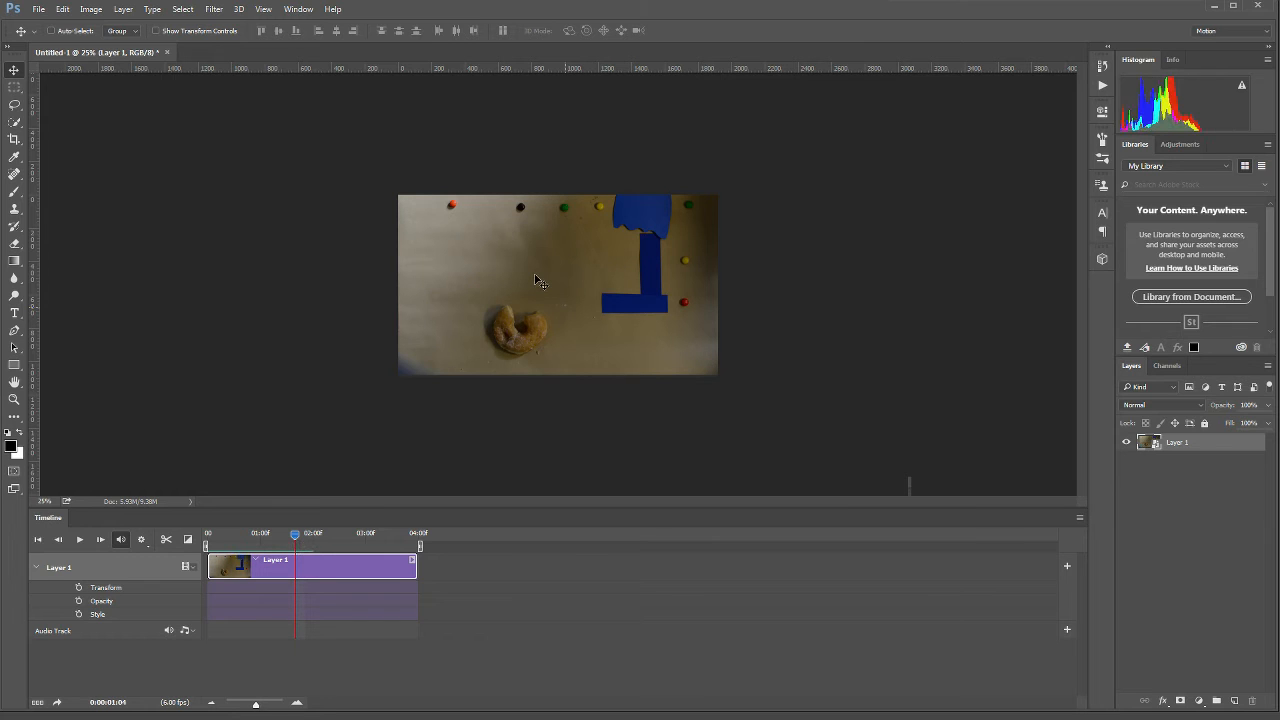
click(78, 588)
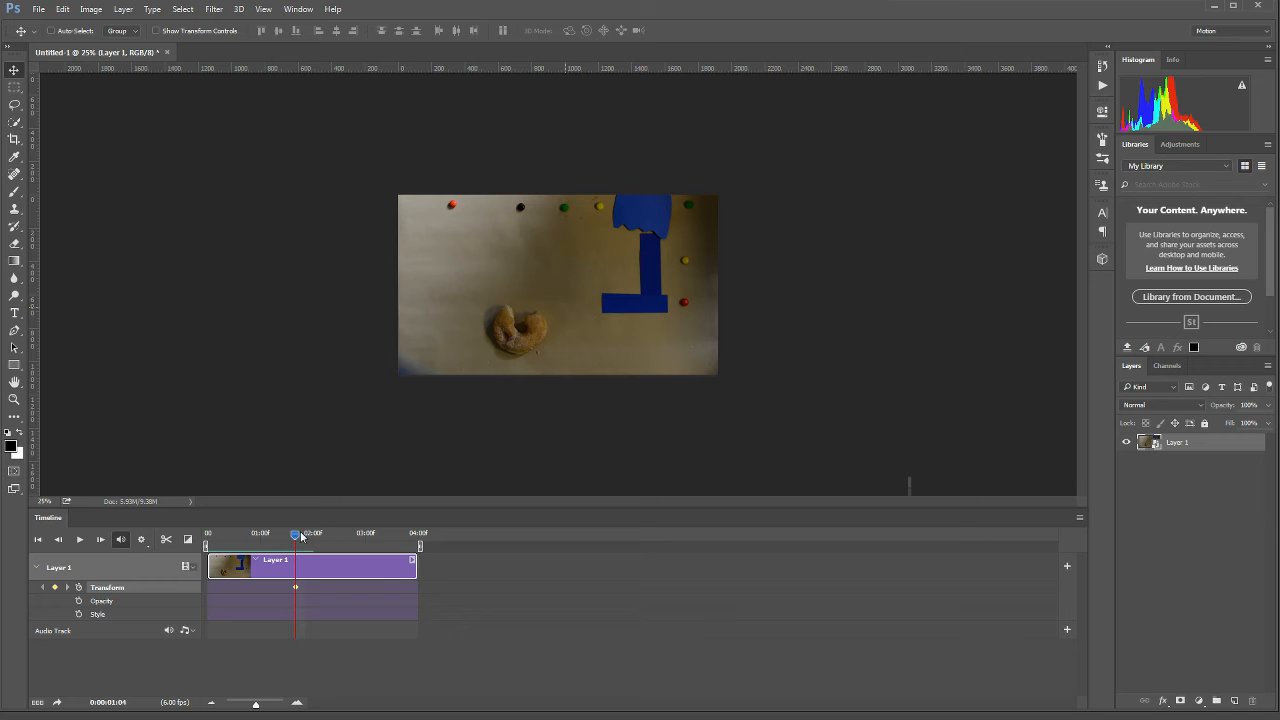
drag(296, 537, 330, 535)
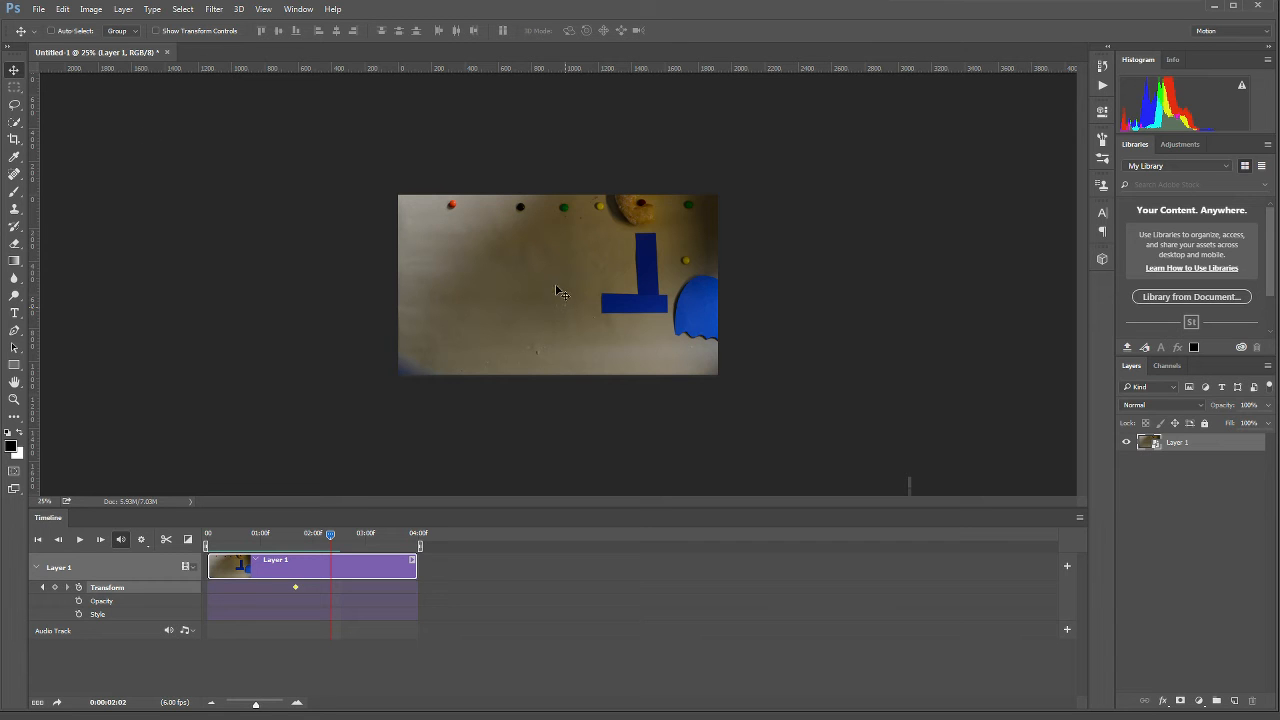
drag(557, 287, 555, 303)
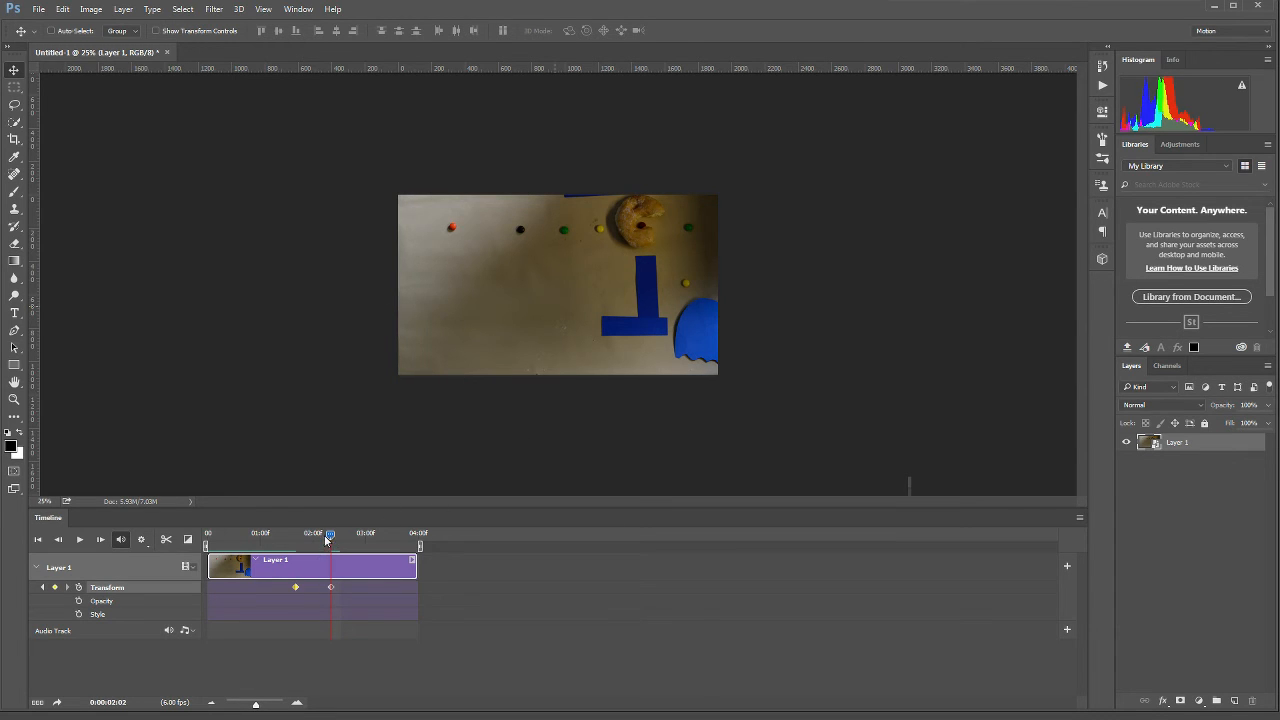
Step: Add a Transform keyframe at 0:00:03:00 with the image moved up until the blue ghost is fully inside the canvas
mouse_move(329, 537)
mouse_down()
mouse_move(293, 537)
mouse_move(333, 533)
mouse_up()
drag(346, 535, 365, 534)
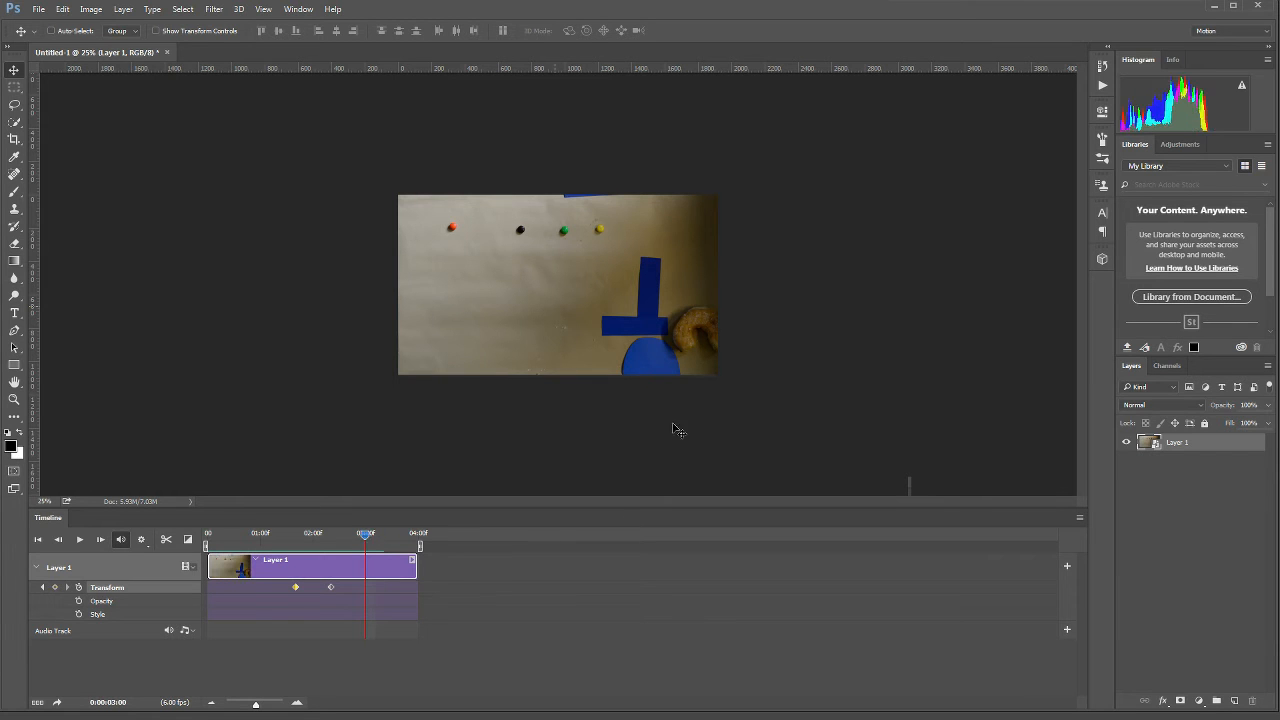
drag(565, 352, 563, 324)
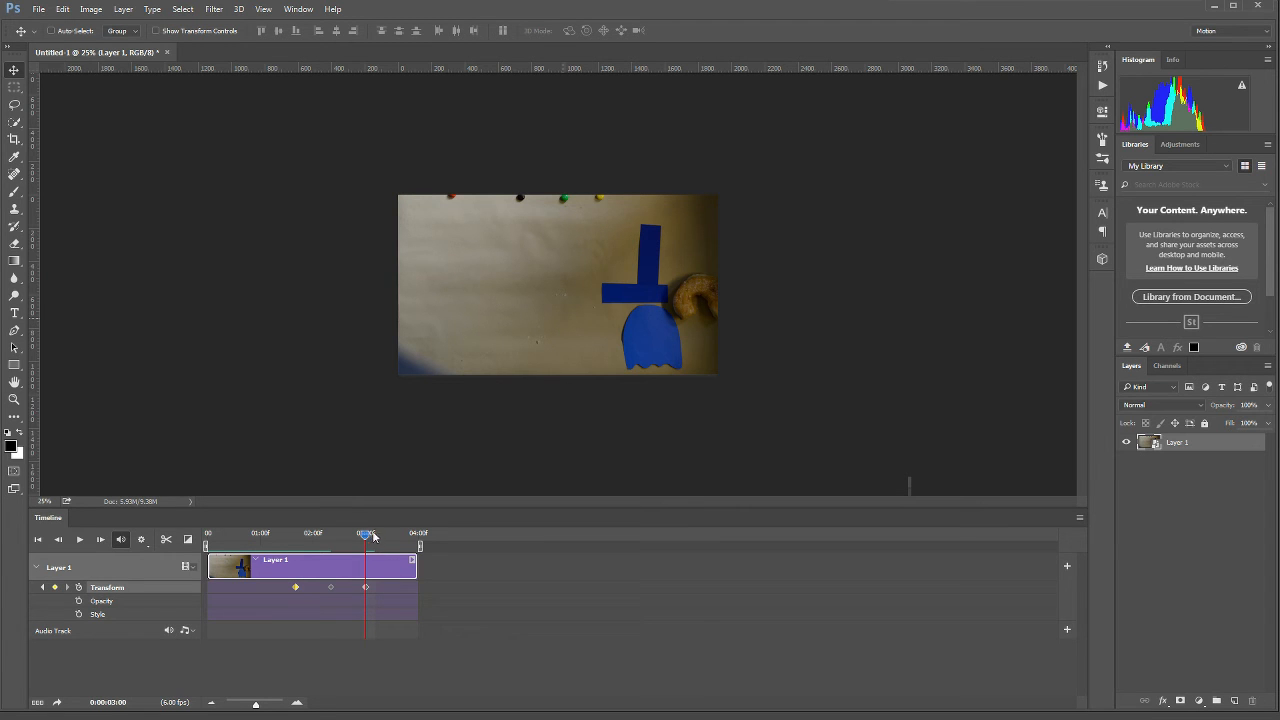
Step: Play the video from the first frame to review the animated Transform movement
drag(365, 536, 207, 535)
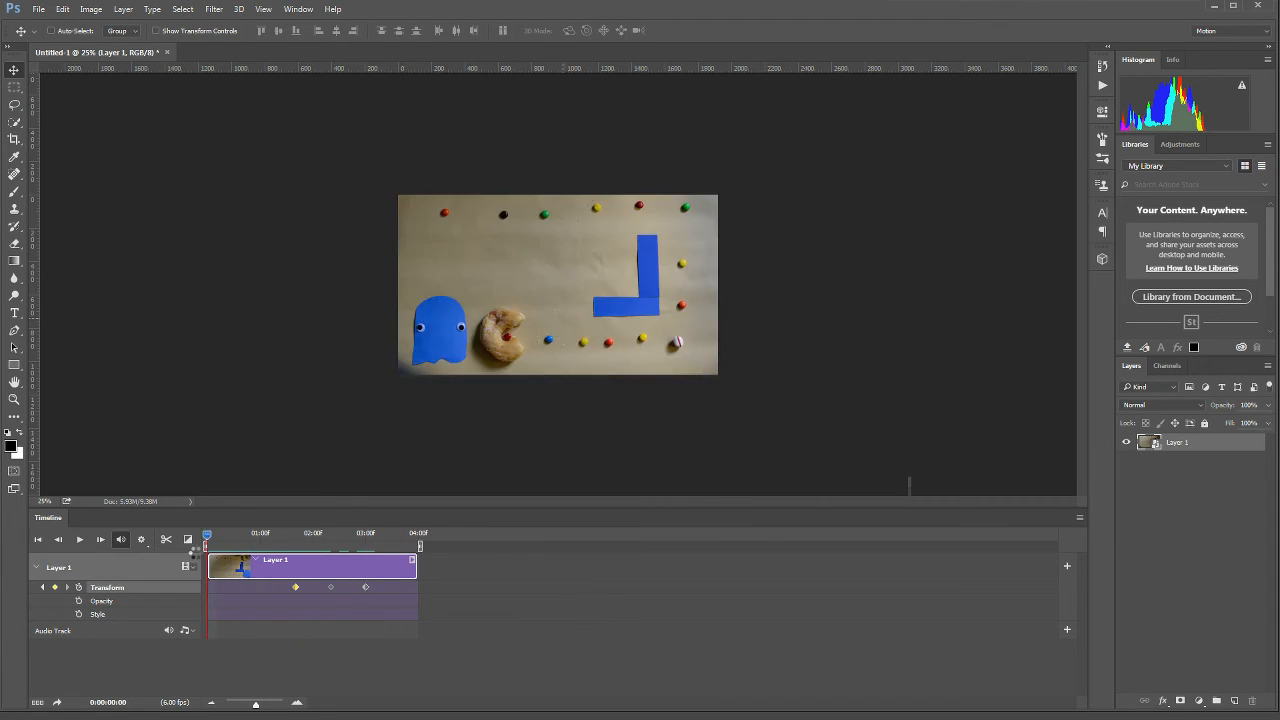
key(space)
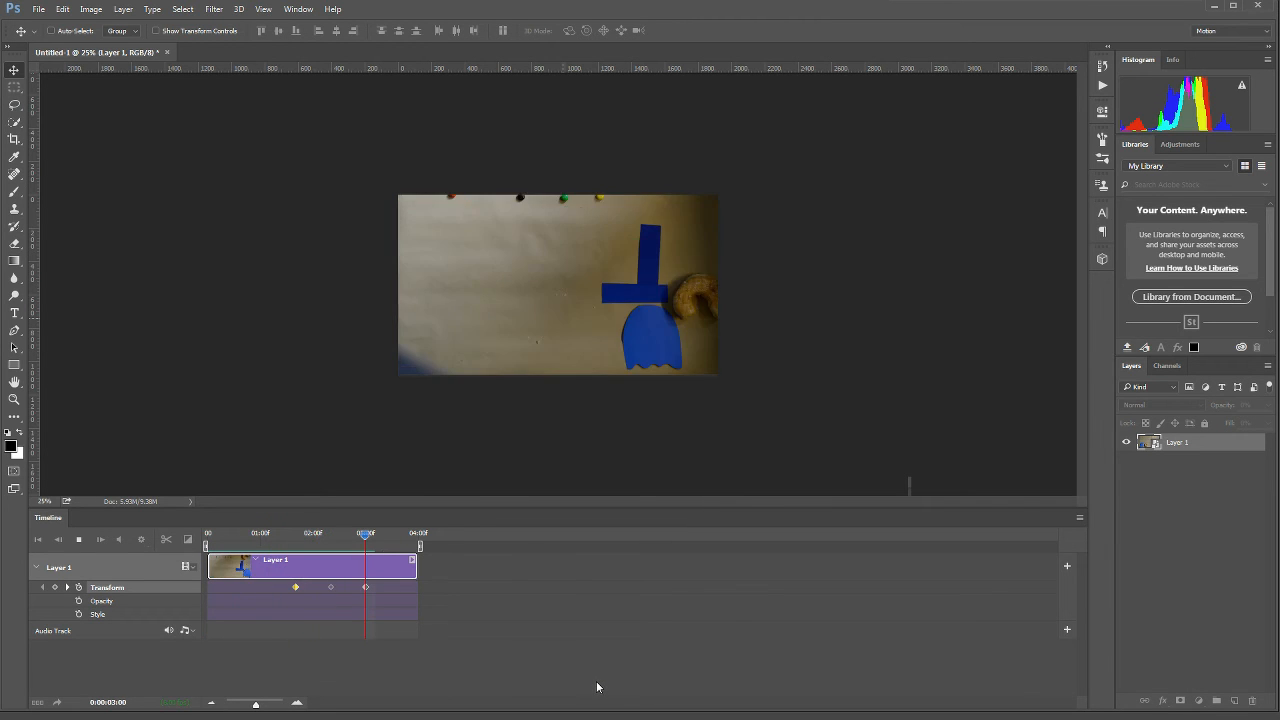
key(space)
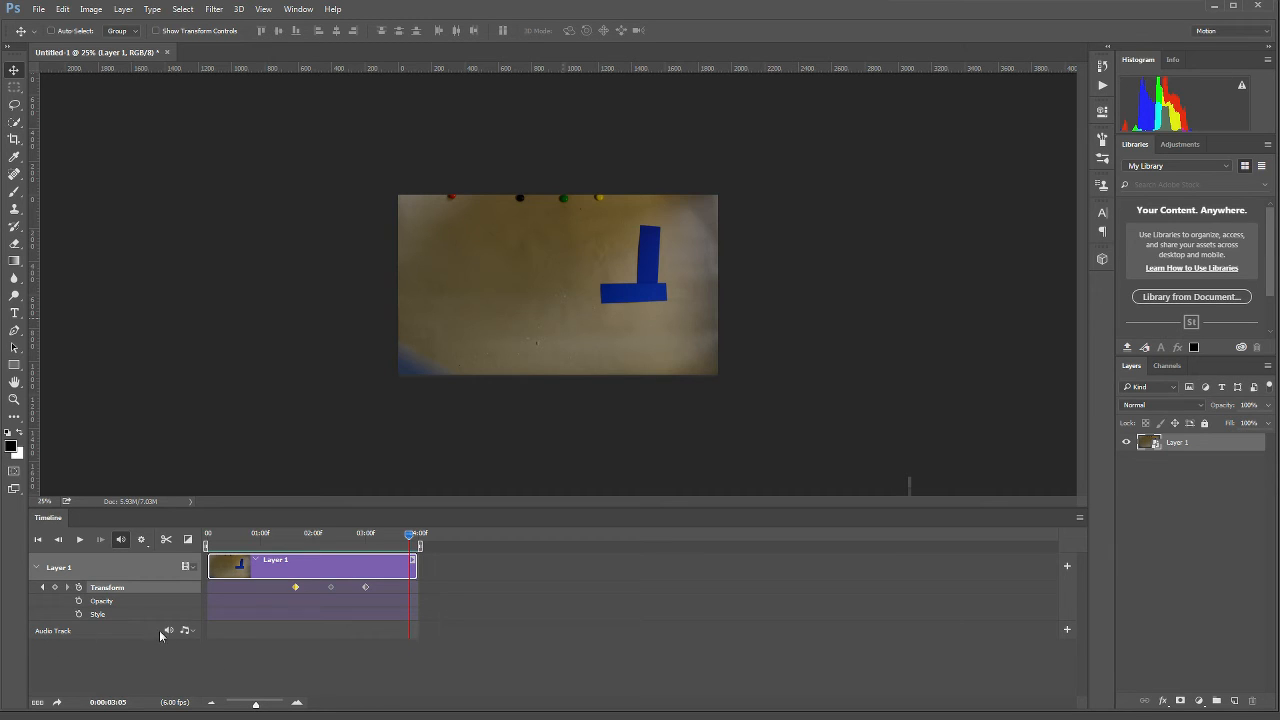
Step: Add the sound file dp_superpac_wakka.wav to the audio track
click(192, 633)
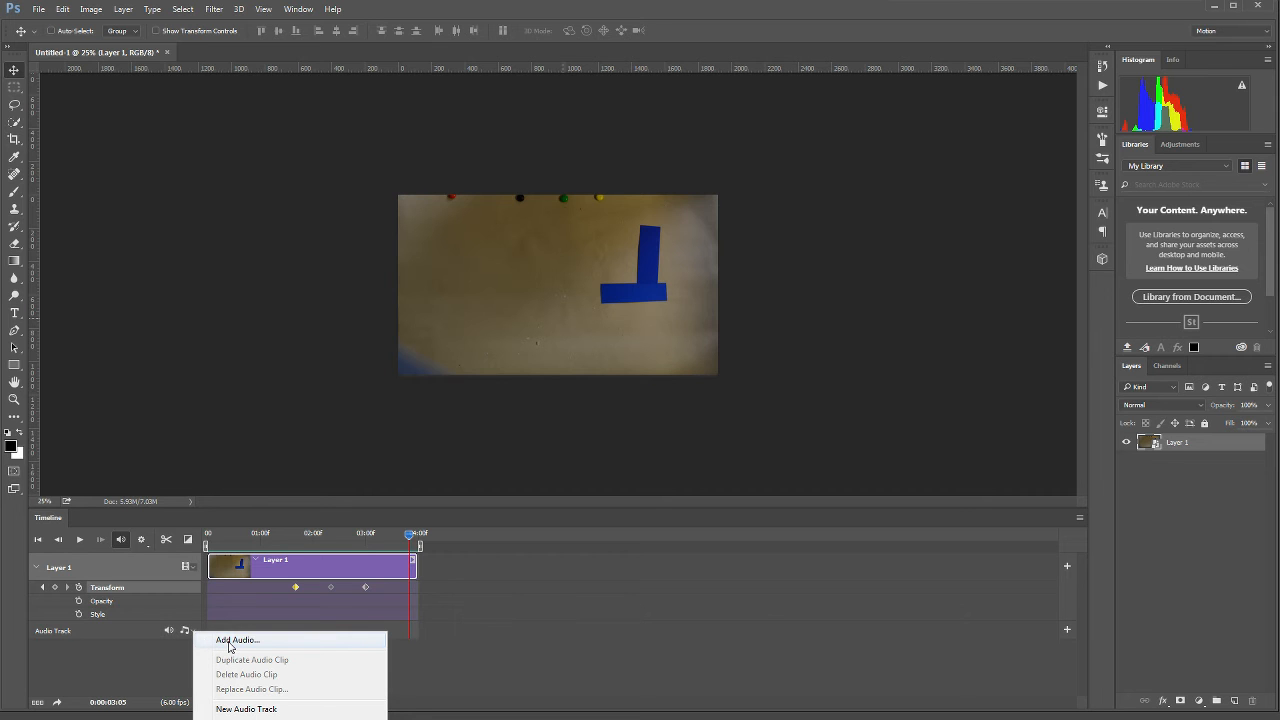
click(229, 642)
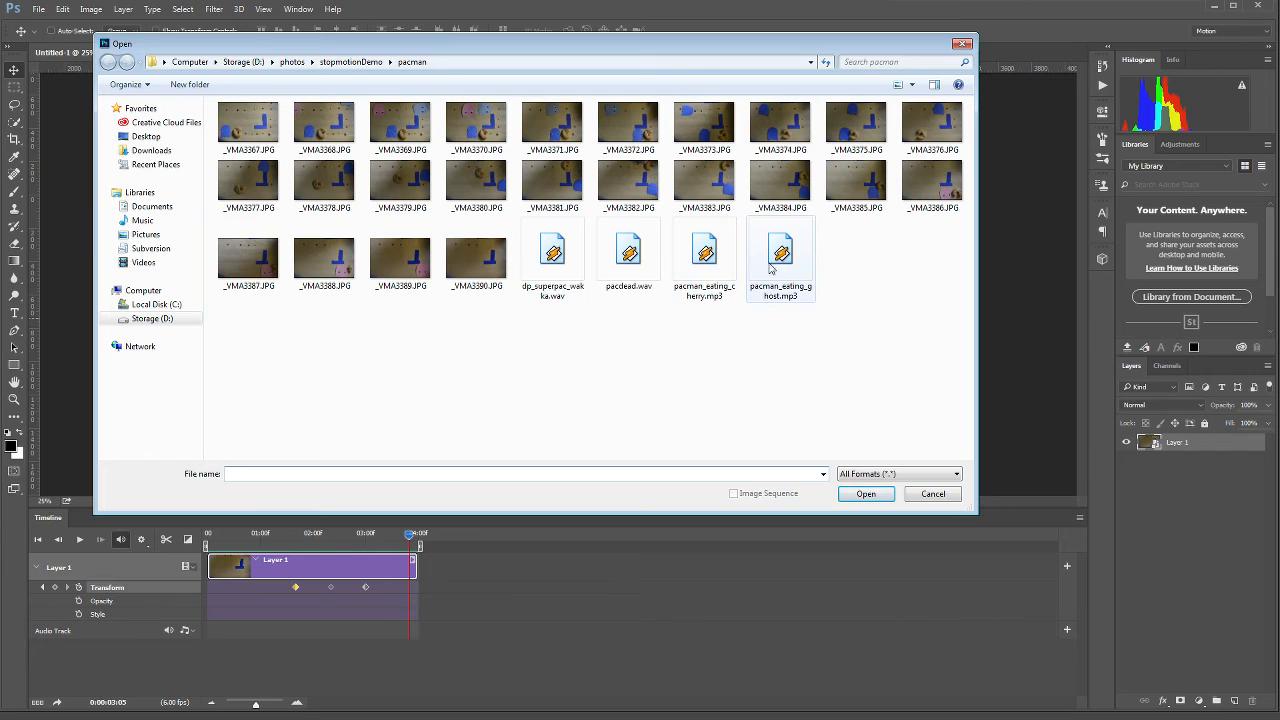
double_click(553, 255)
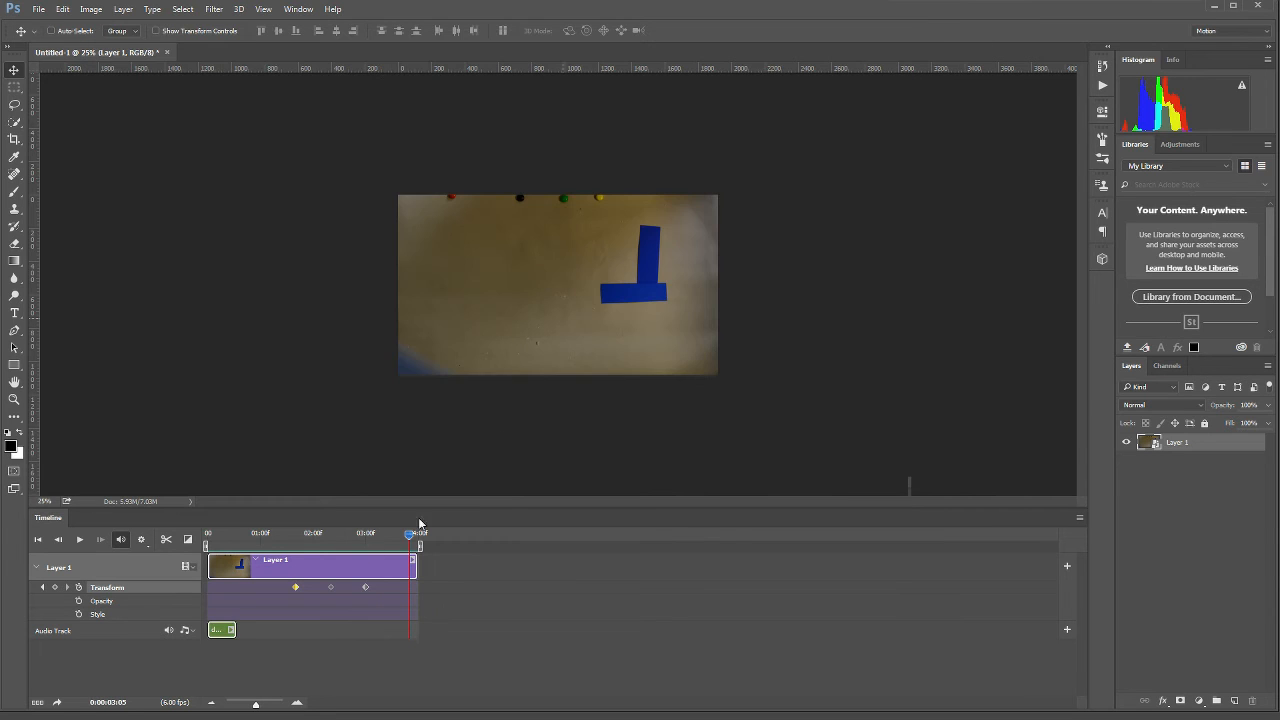
Step: Play the start of the video to hear the added sound, and return to the first frame
drag(234, 533, 174, 538)
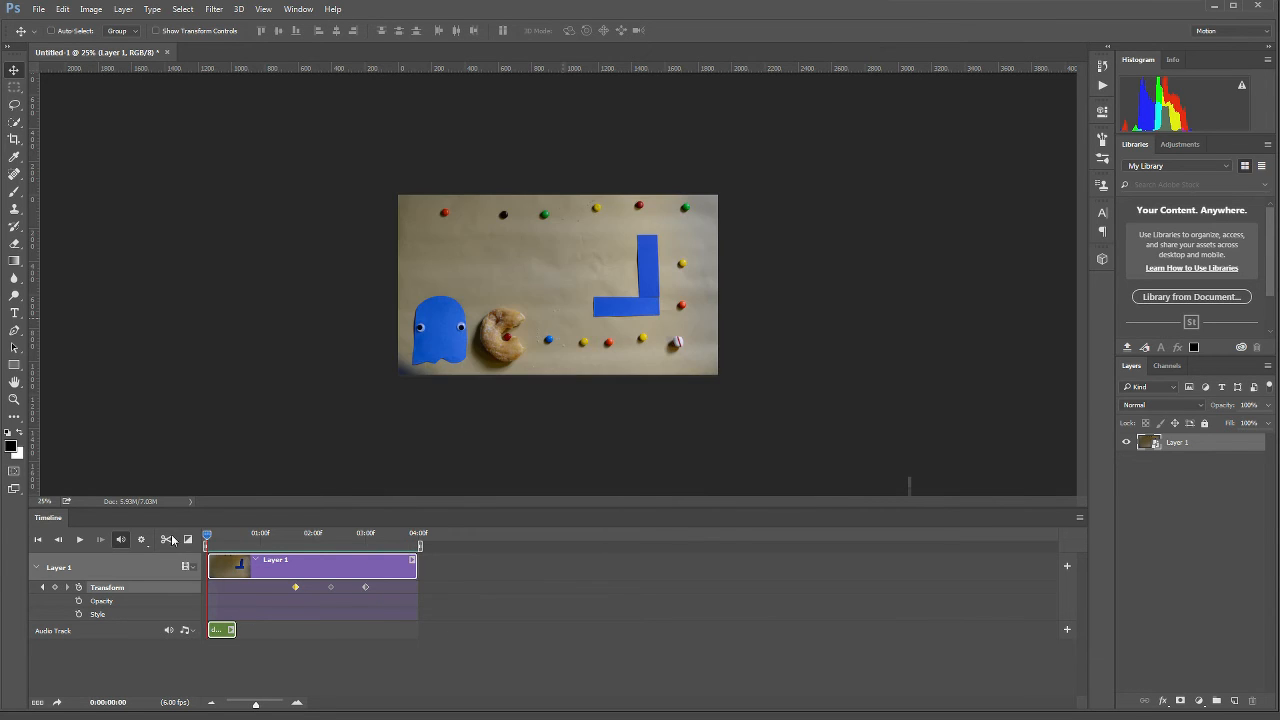
key(space)
key(space)
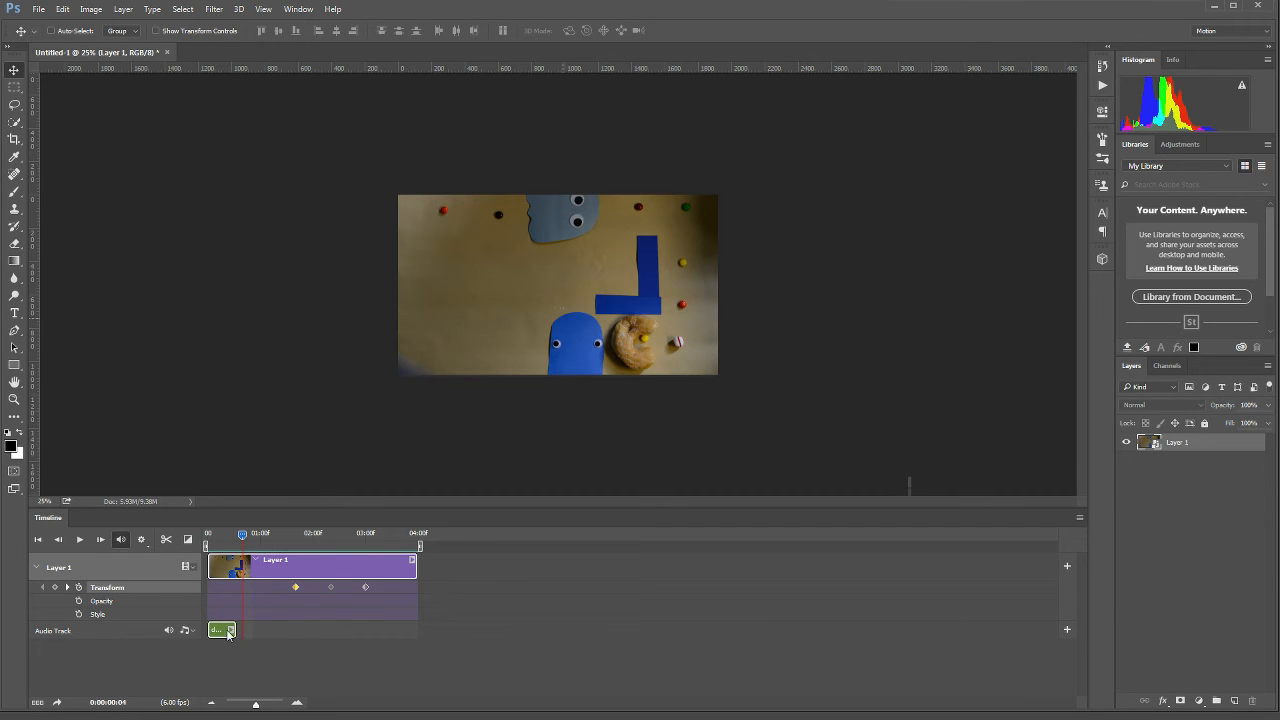
drag(242, 536, 204, 538)
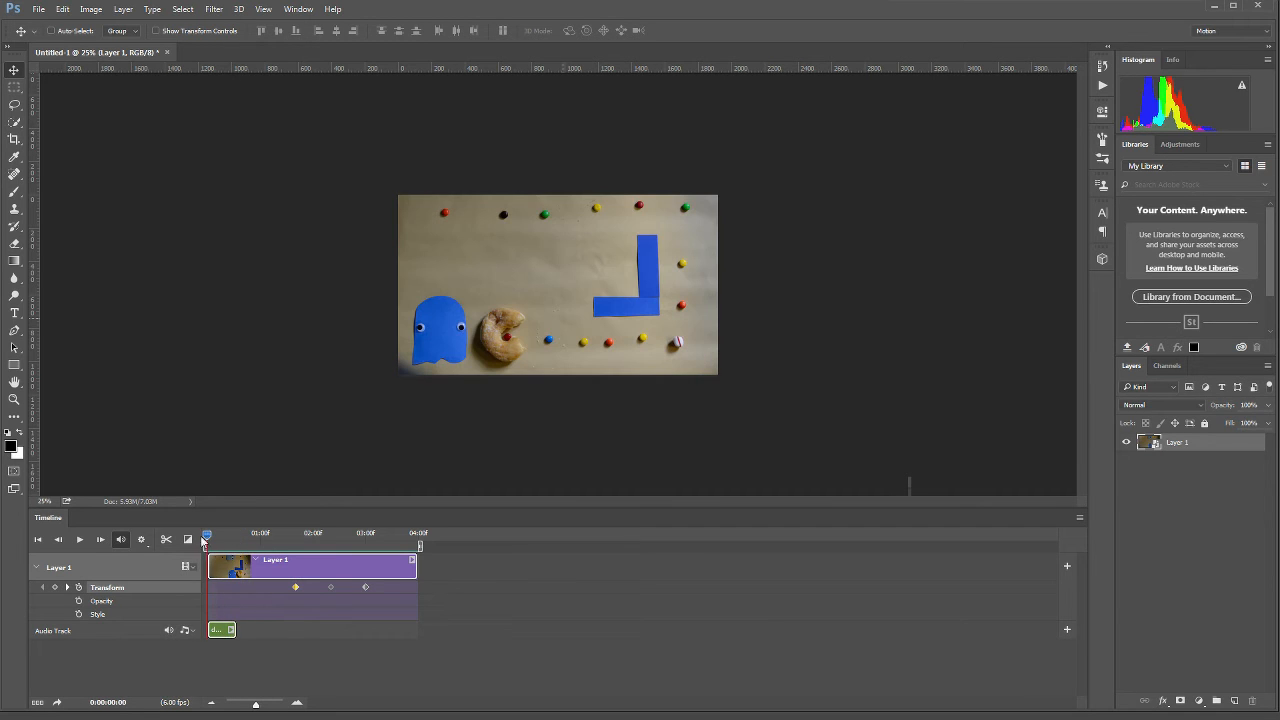
Step: Duplicate the wakka audio clip repeatedly until eight copies run along the whole length of the video
click(195, 633)
click(225, 662)
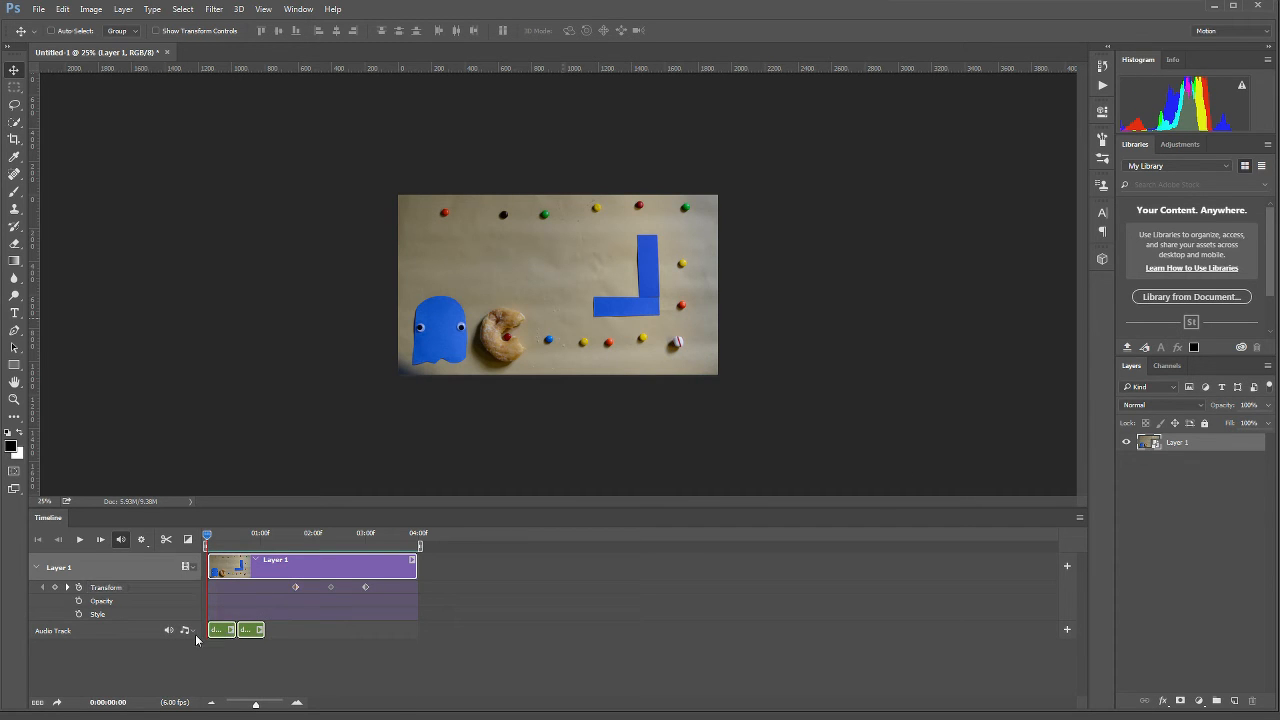
click(195, 638)
click(224, 654)
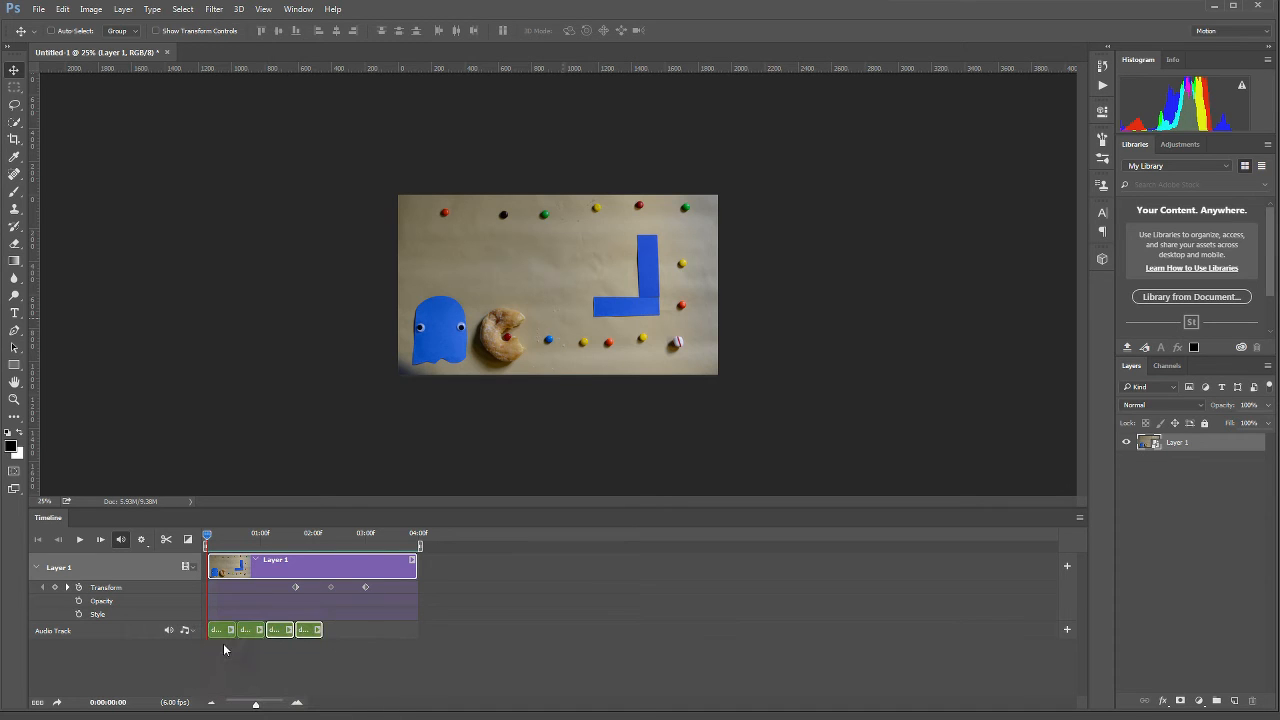
click(195, 636)
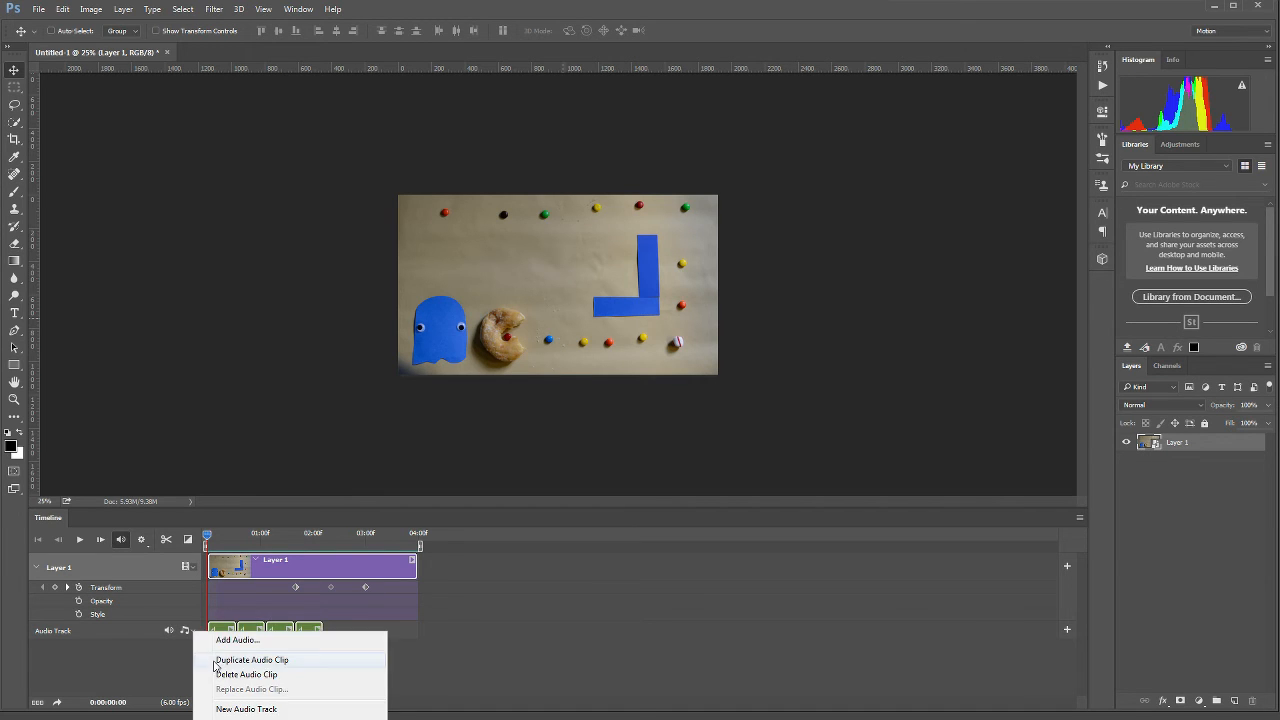
click(212, 657)
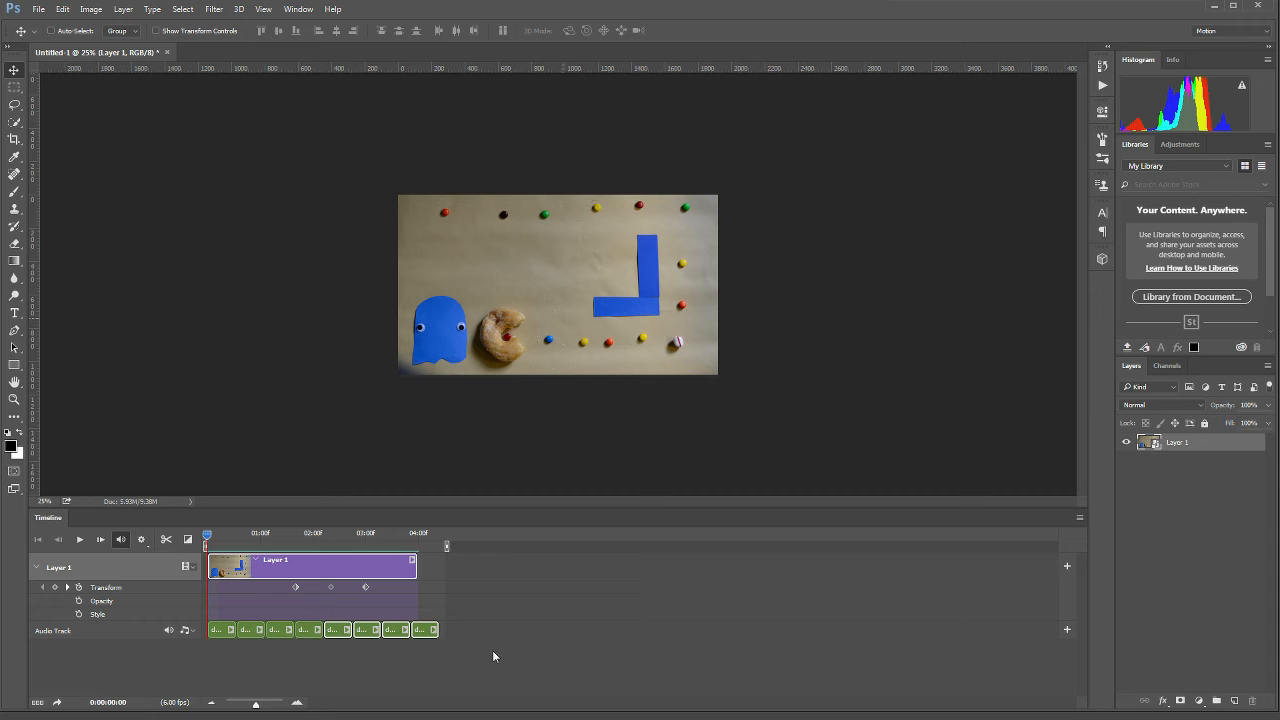
mouse_move(207, 540)
mouse_down()
mouse_move(280, 546)
mouse_move(190, 542)
mouse_up()
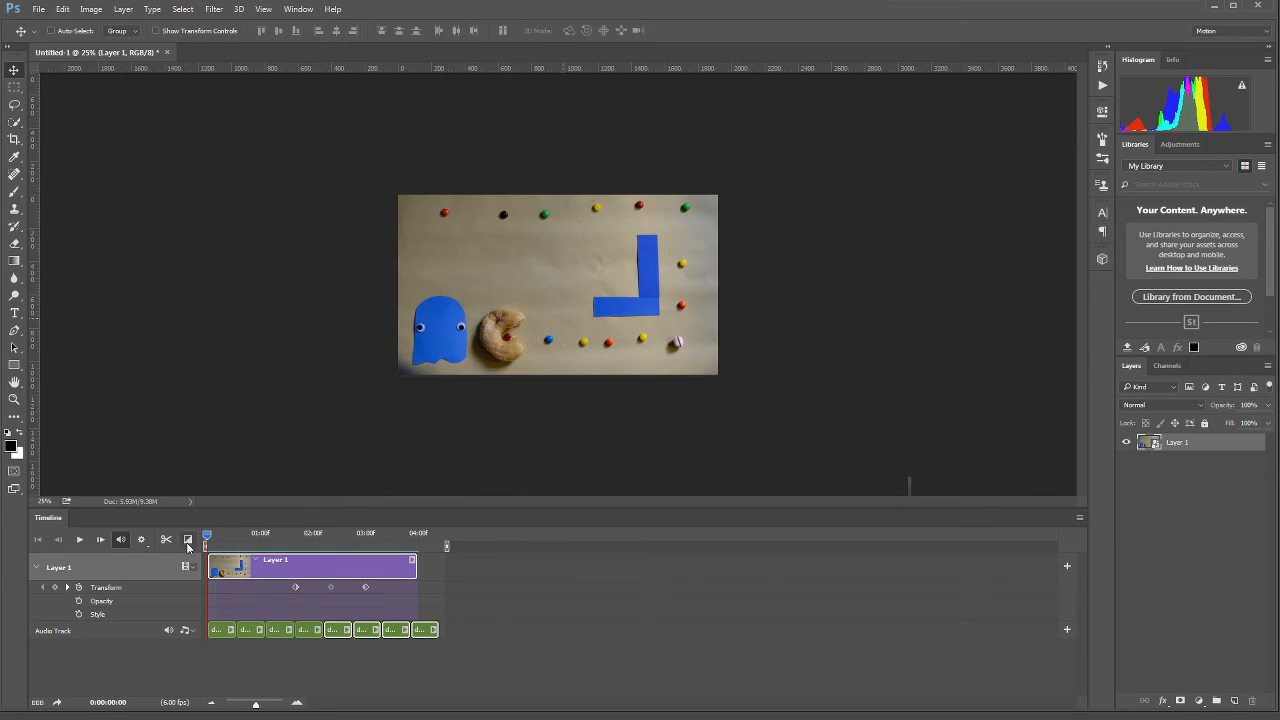
Step: Create a second audio track and add pacman_eating_ghost.mp3 to it
click(192, 634)
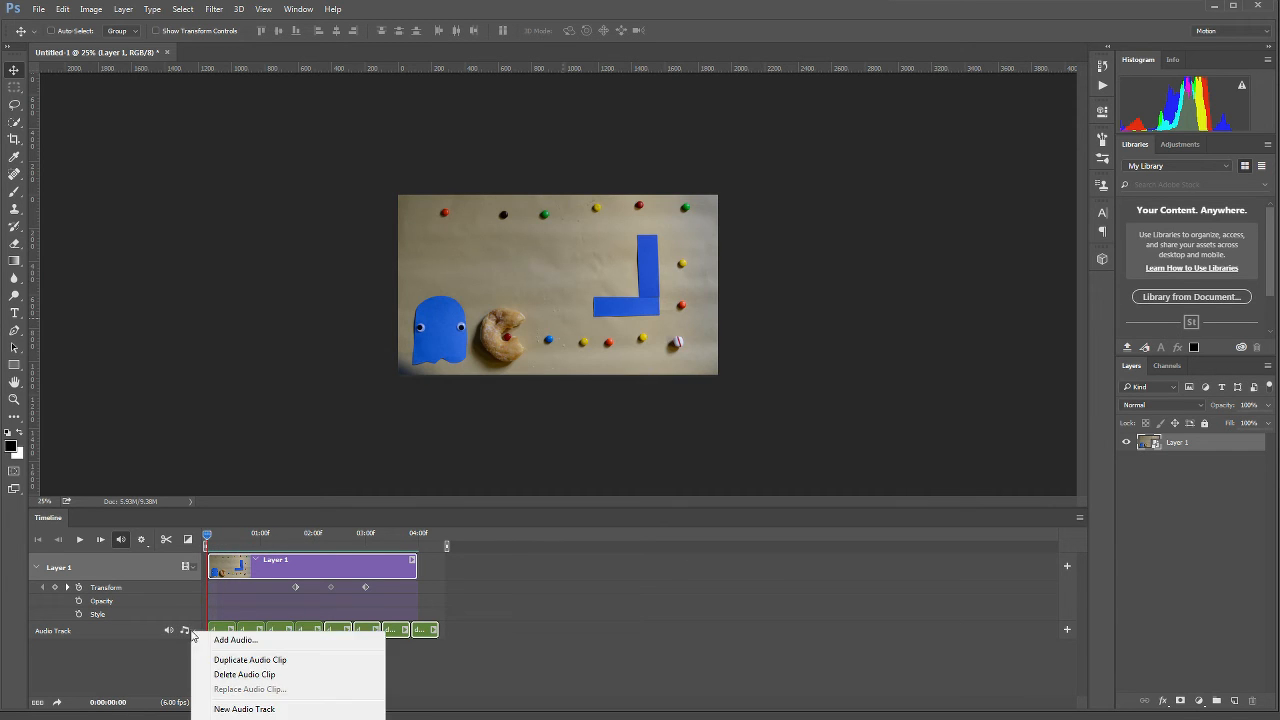
click(237, 709)
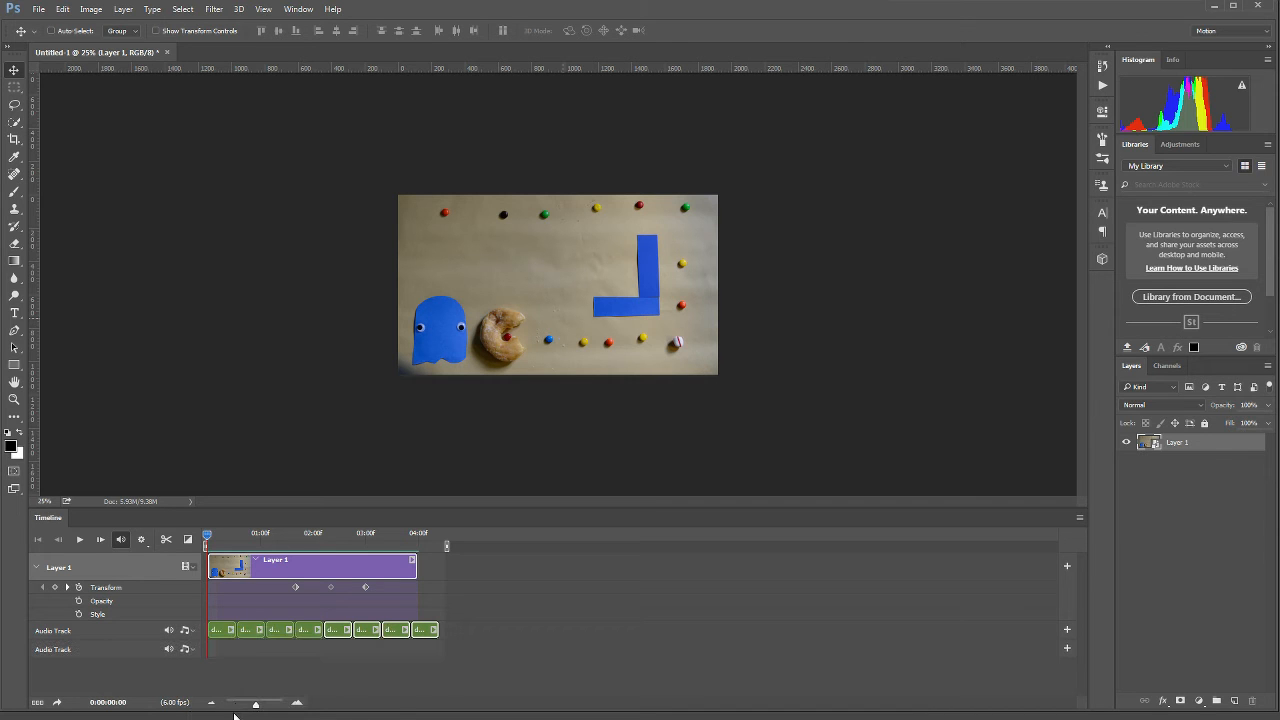
drag(207, 537, 277, 540)
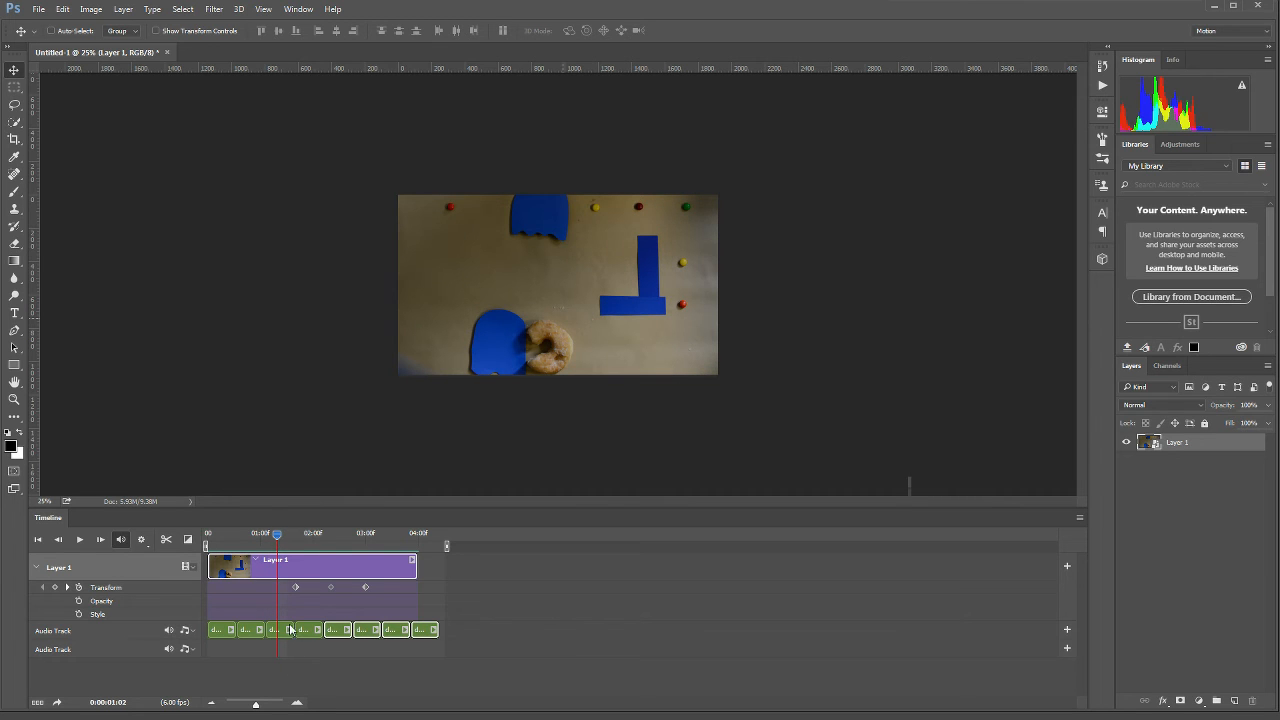
click(185, 649)
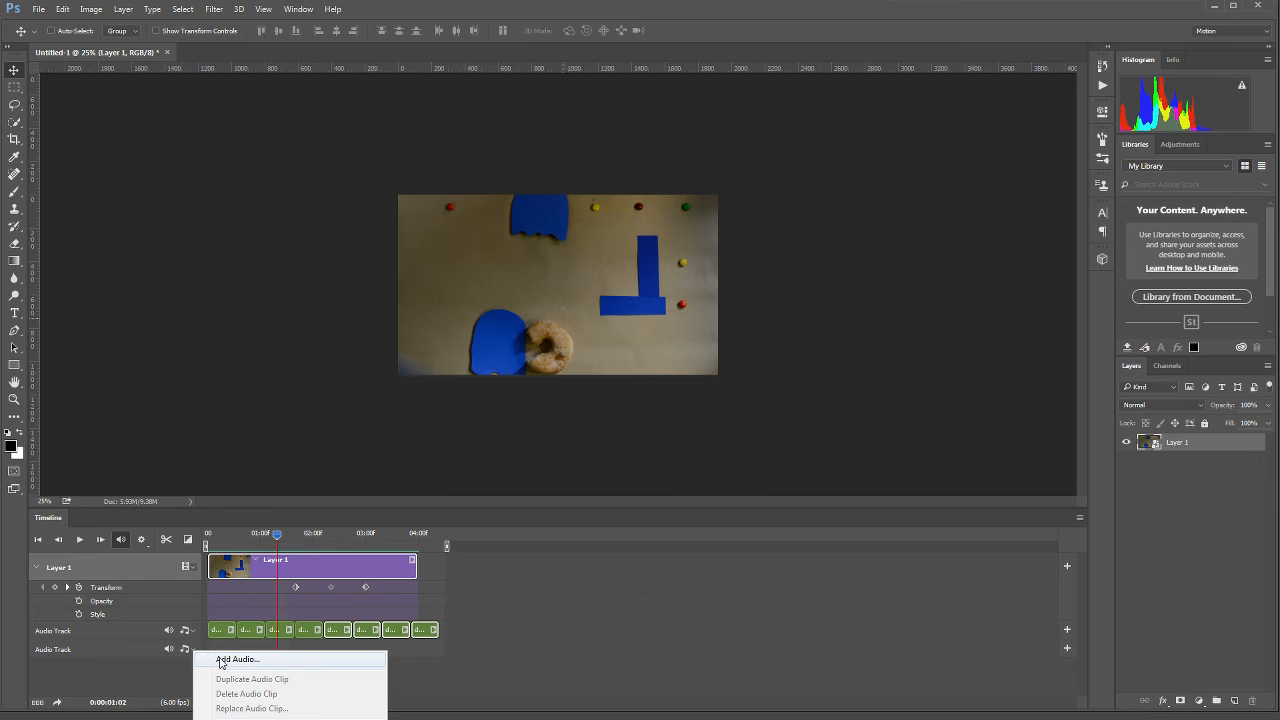
click(225, 658)
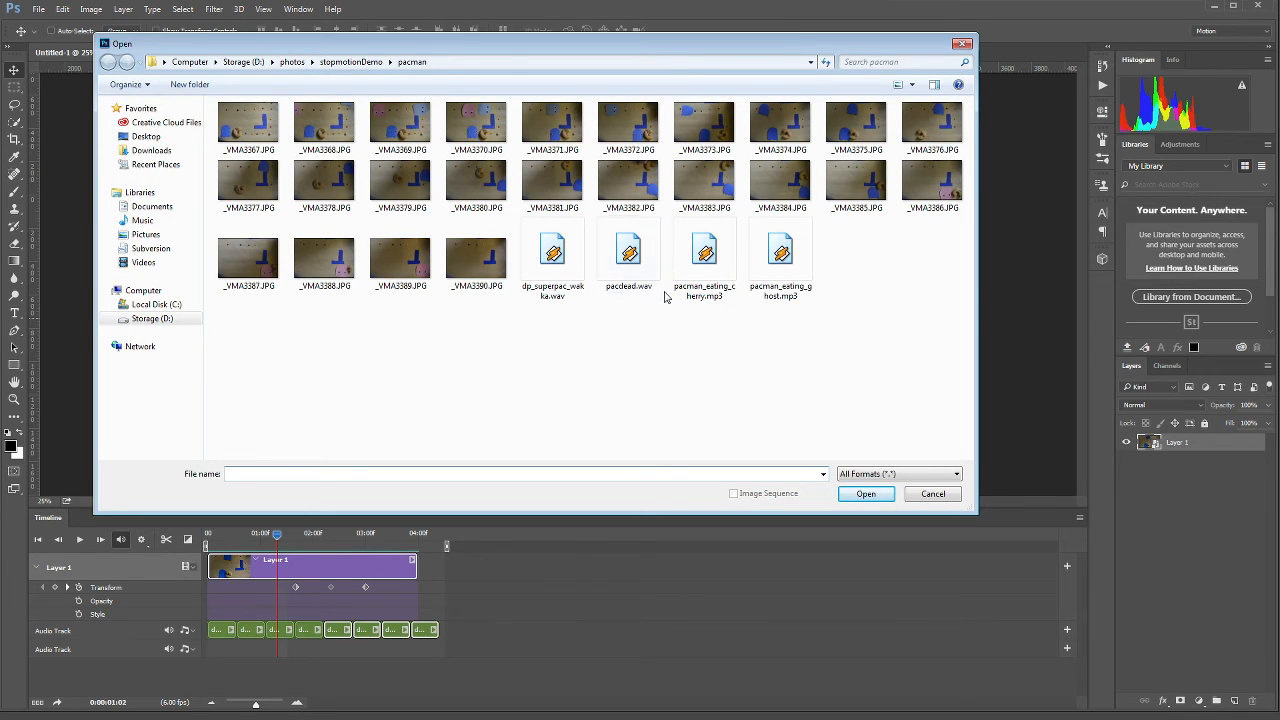
double_click(781, 262)
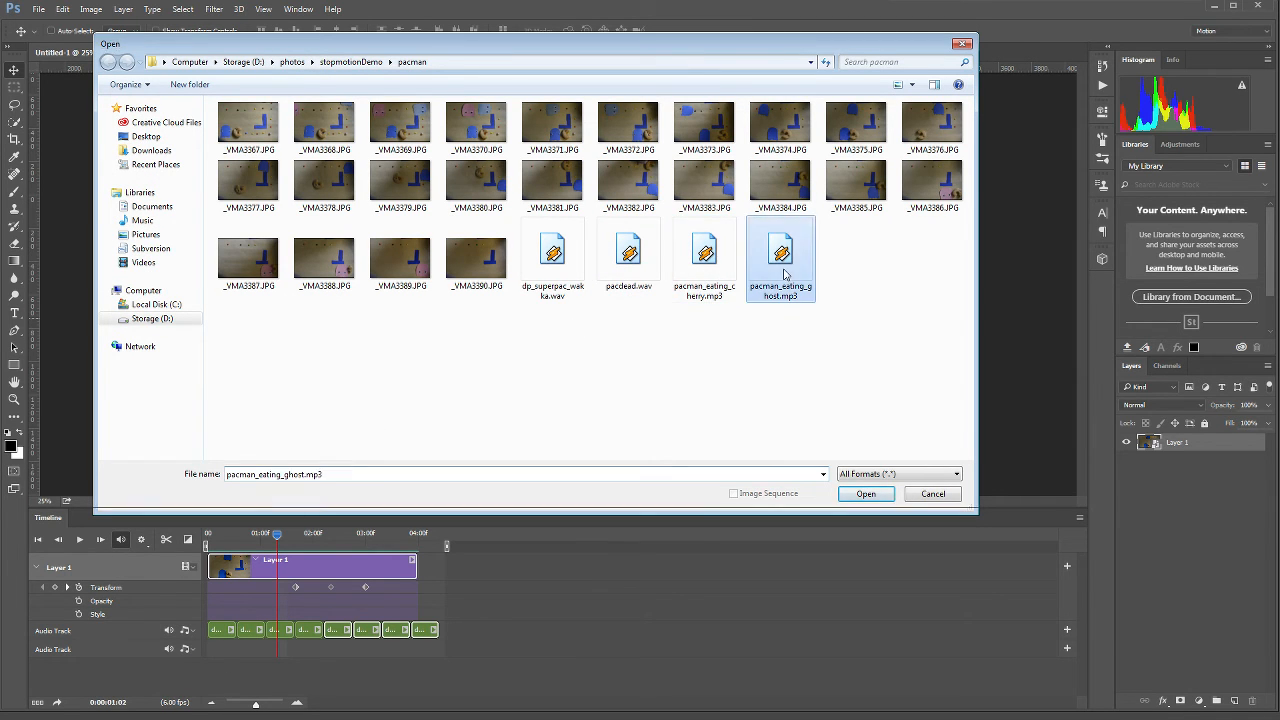
Step: Reposition the ghost-eating audio clip on the second track so it starts at 0:00:01:02
drag(269, 656, 278, 657)
key(ctrl+z)
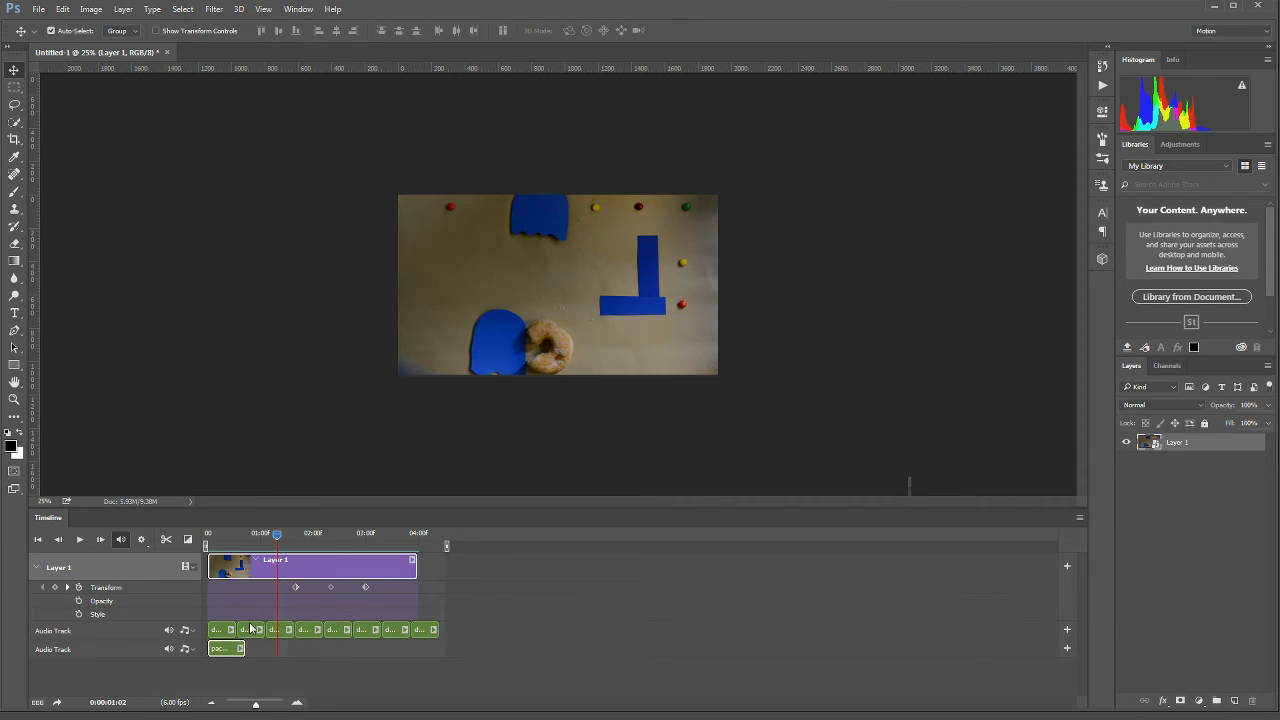
click(222, 650)
drag(221, 652, 284, 654)
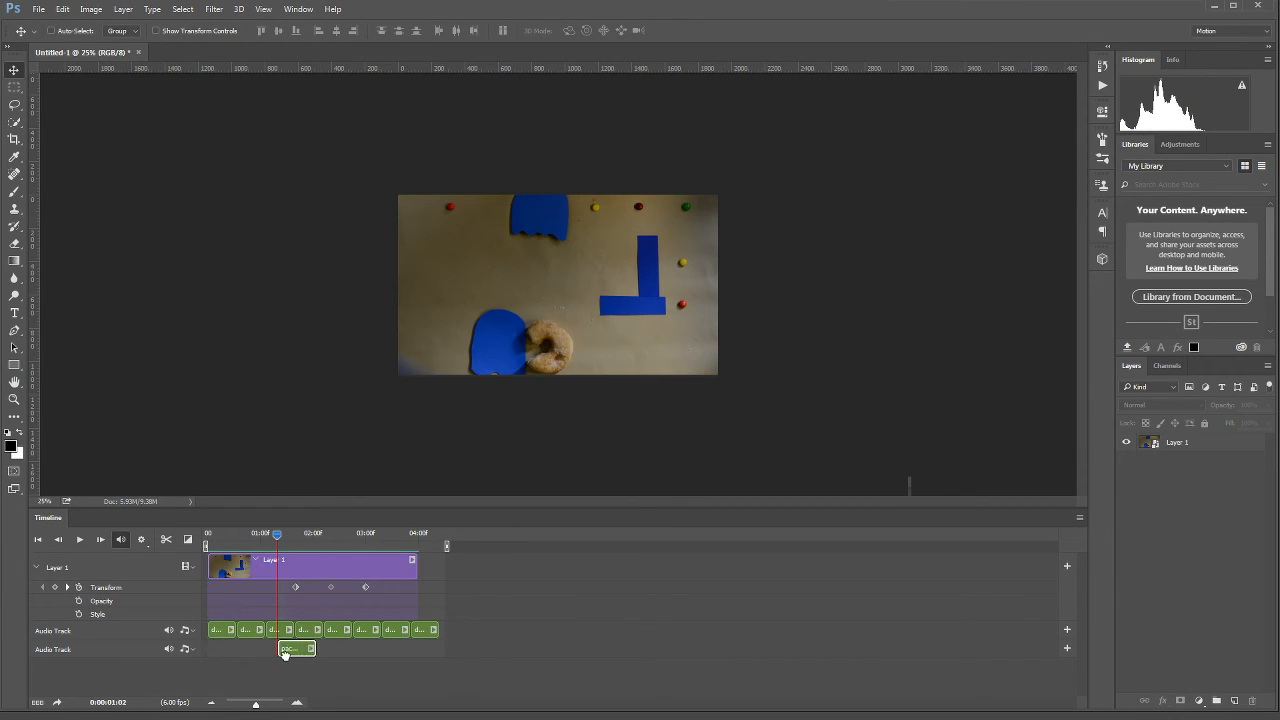
Step: Play the video from the first frame to check the timing of both audio tracks
drag(279, 536, 207, 537)
key(space)
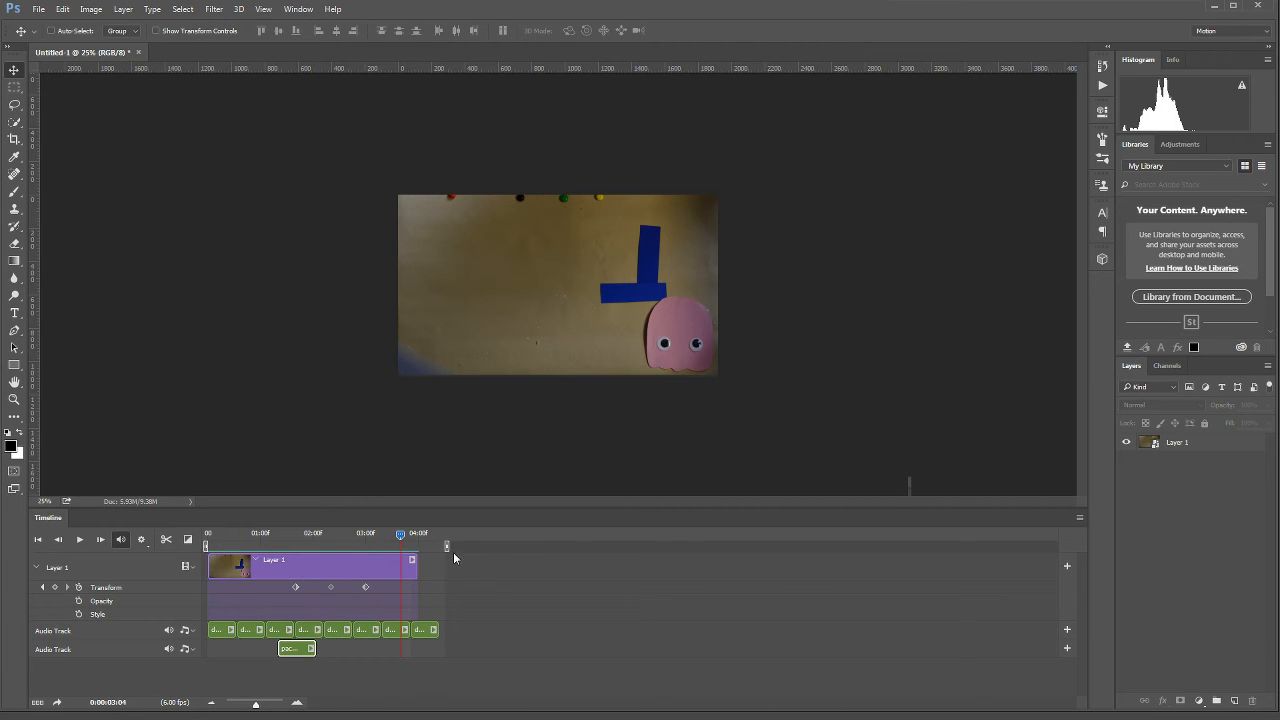
Step: Delete the last two wakka audio clips on the first audio track, from 0:00:03:01 onwards
drag(405, 540, 377, 541)
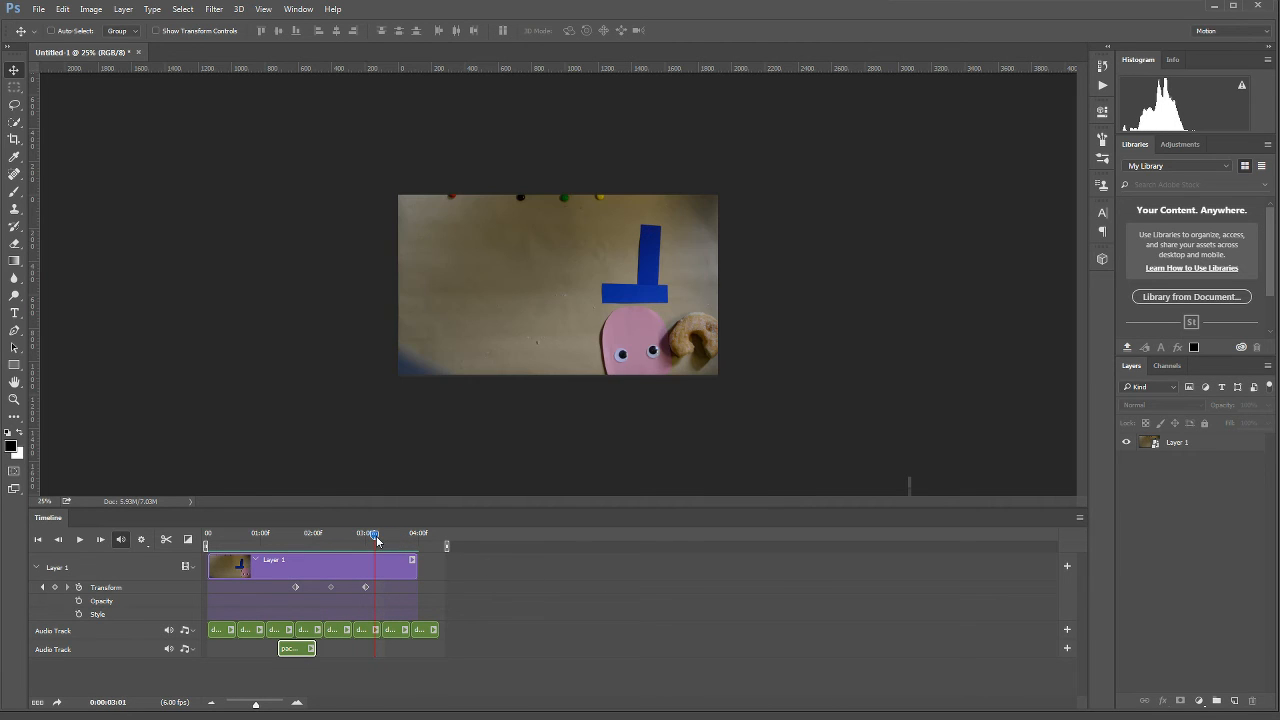
click(422, 634)
shift+click(398, 634)
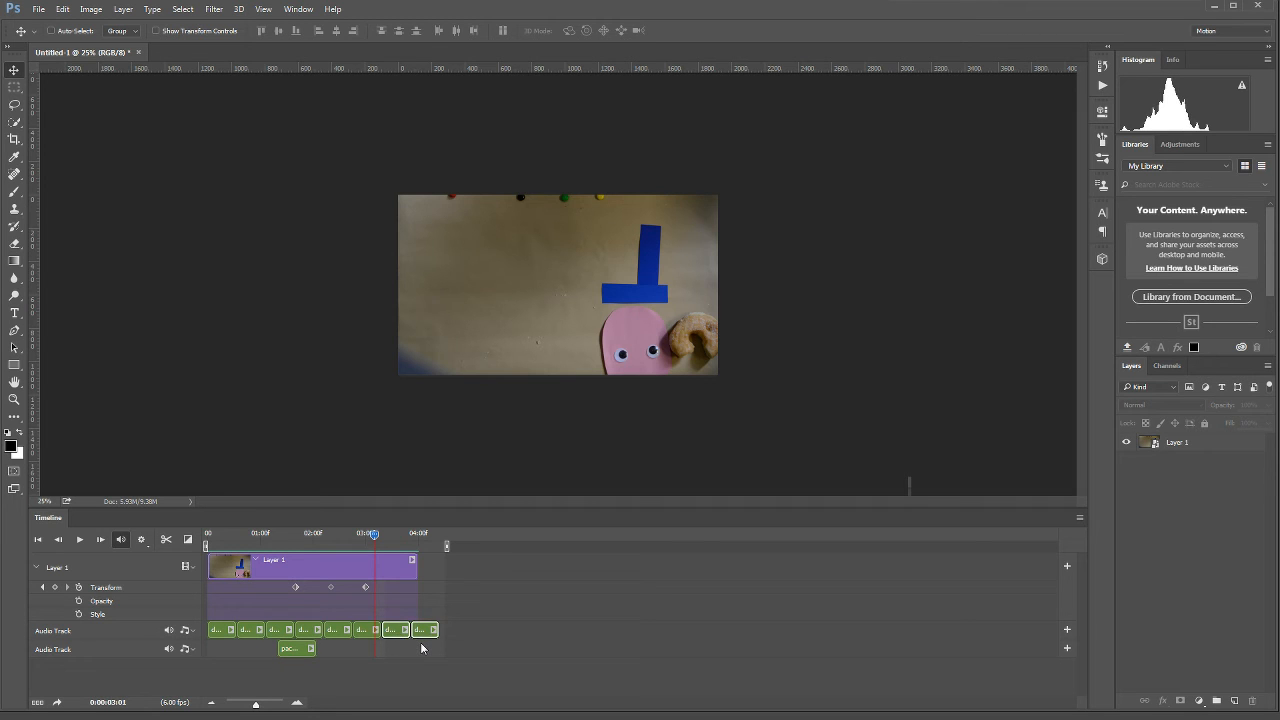
key(Delete)
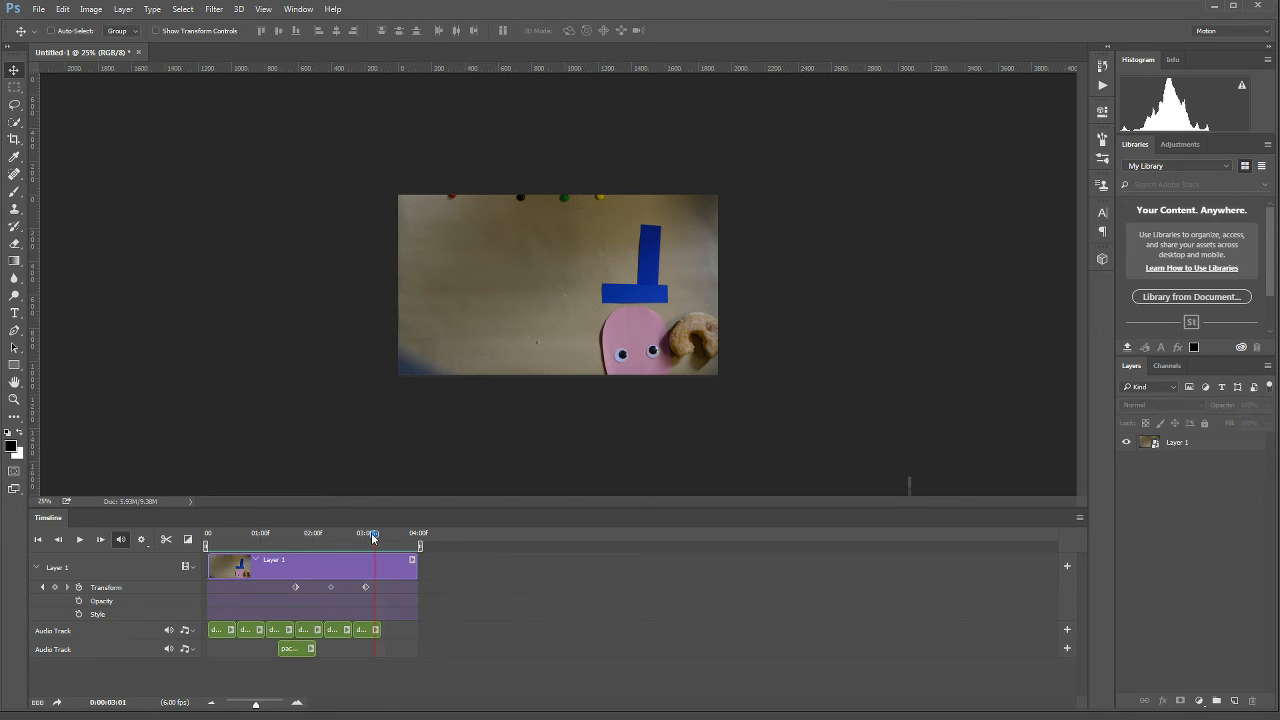
Step: Add pacdead.wav to the second audio track, starting at 0:00:03:01, and play the ending to check its timing
drag(372, 537, 376, 541)
click(1067, 648)
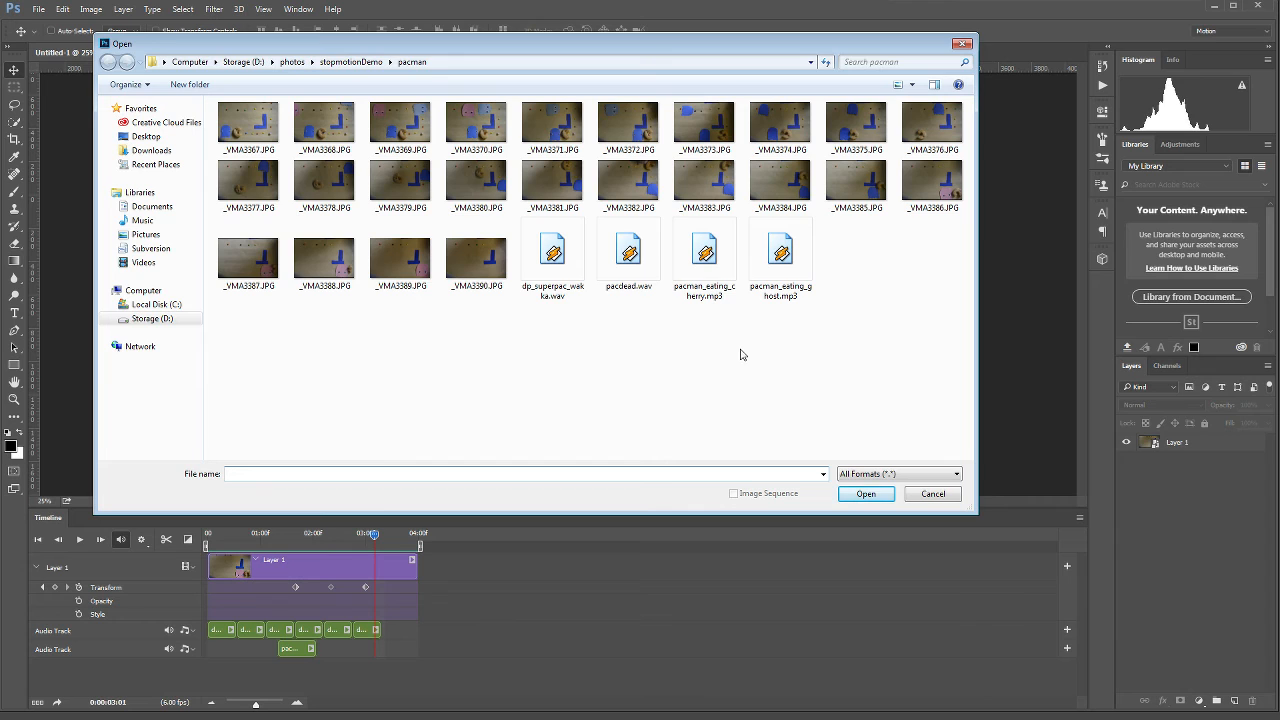
double_click(630, 262)
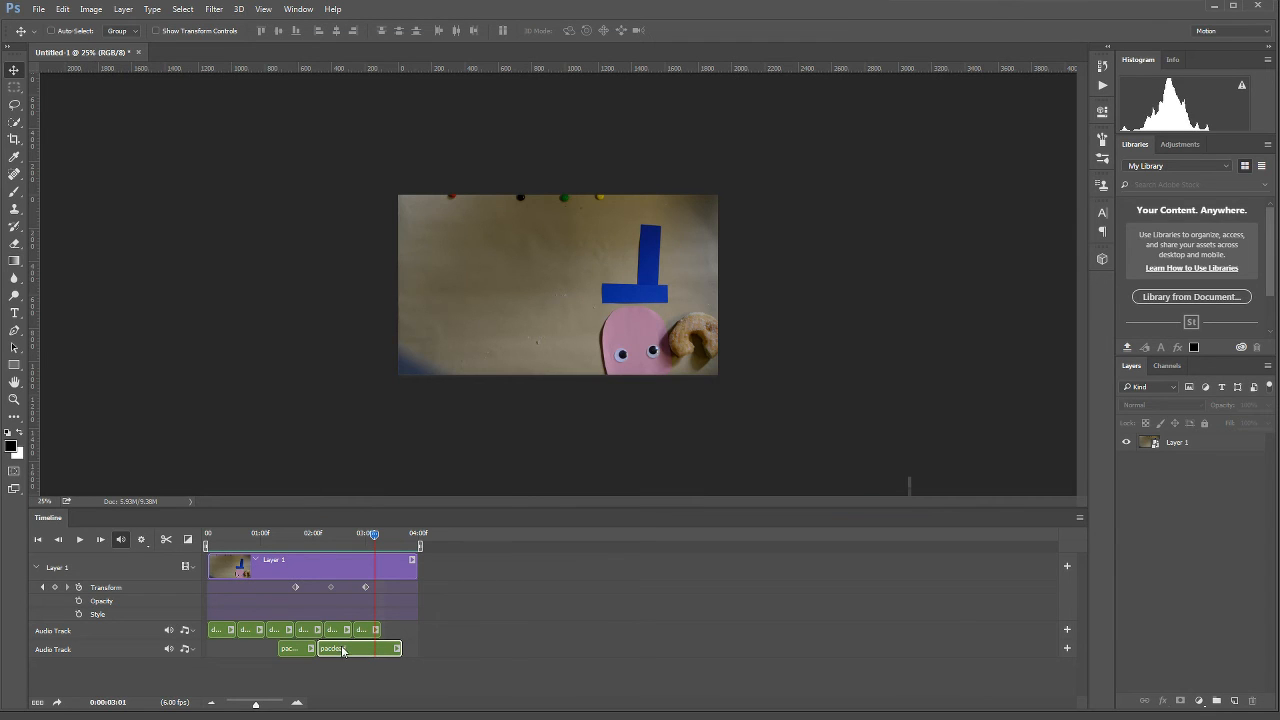
drag(343, 650, 392, 650)
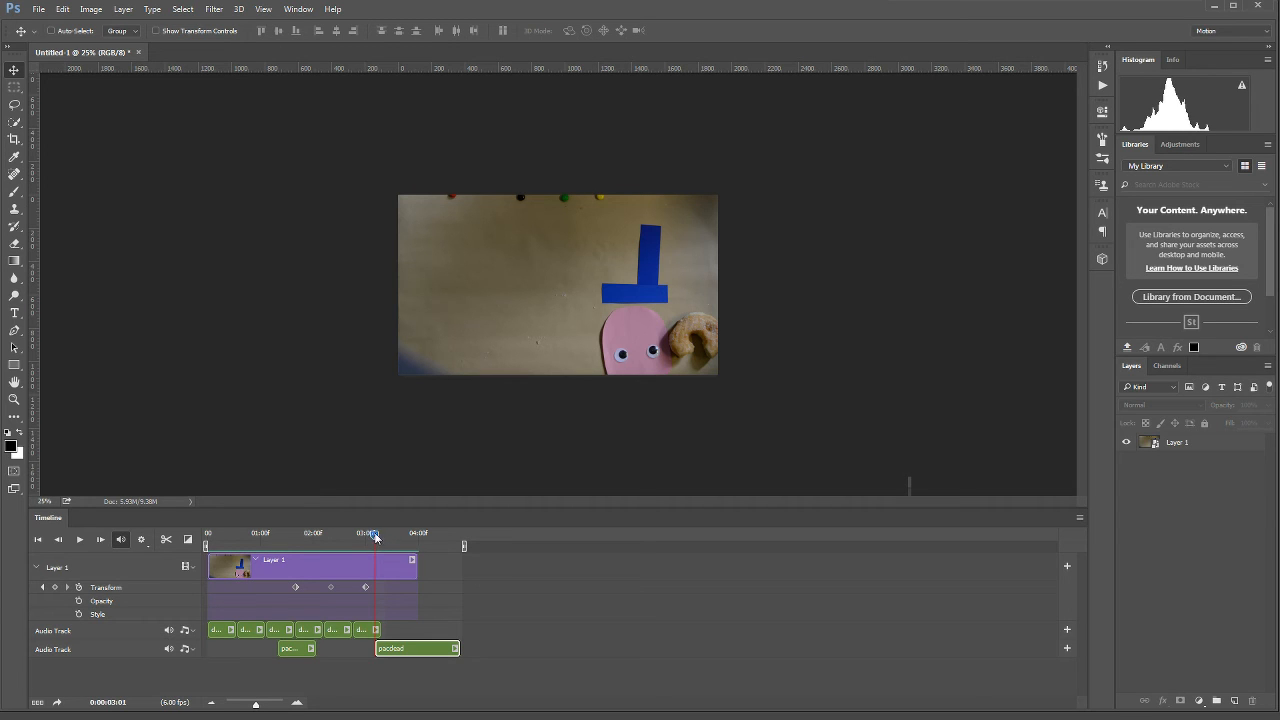
key(space)
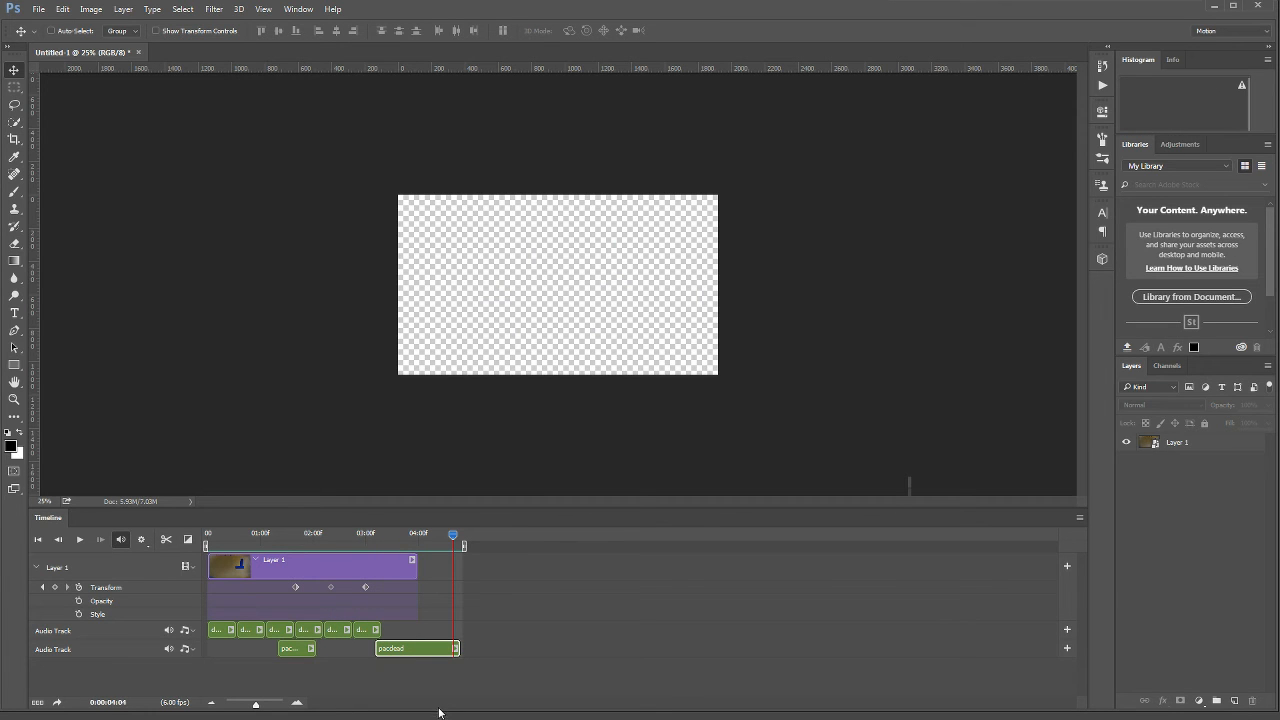
Step: Add a new blank layer and move its clip to start where Layer 1's clip ends
click(1234, 701)
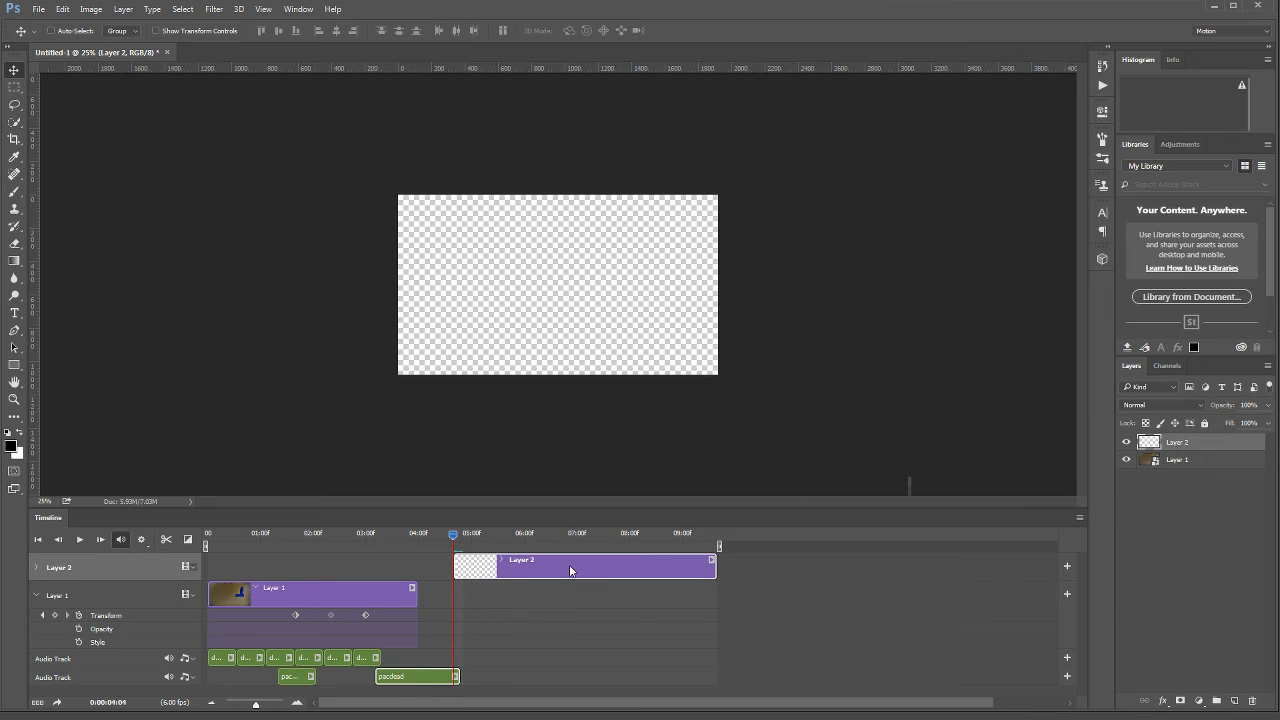
drag(530, 566, 495, 570)
key(ctrl+z)
drag(481, 571, 426, 539)
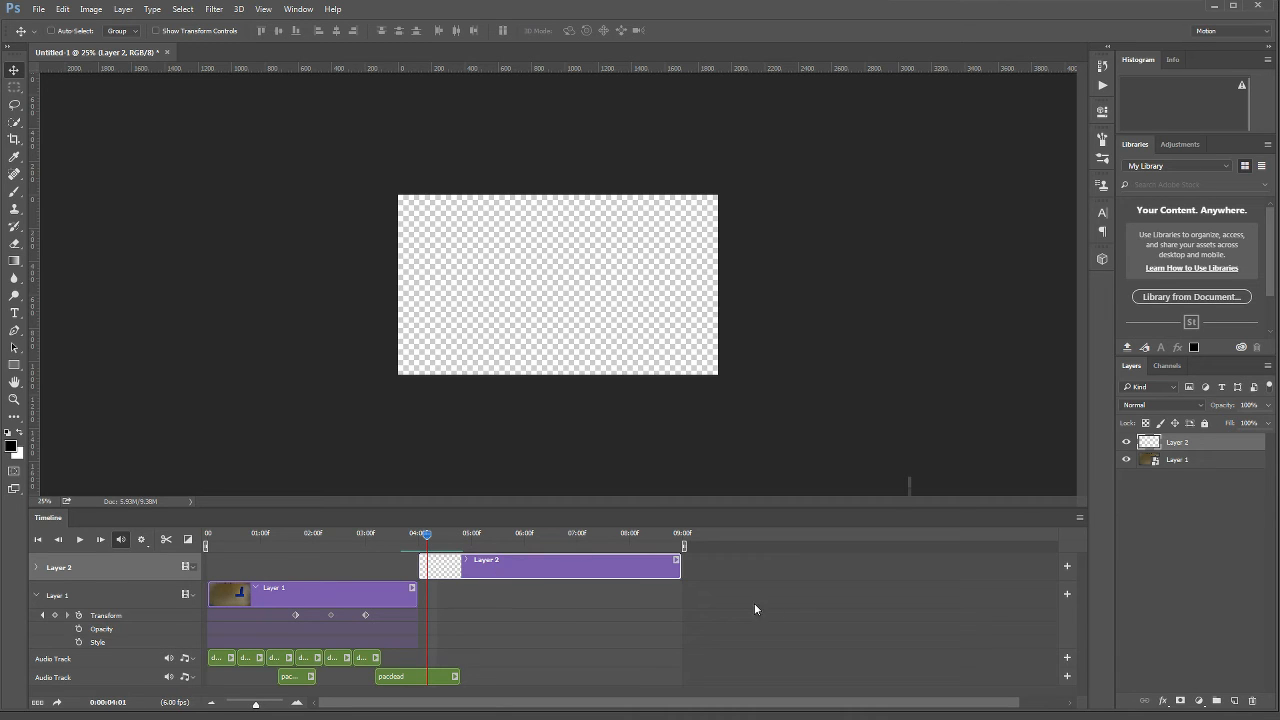
Step: Fill the new layer with black and trim its clip to end with the pacdead audio at 0:00:04:05
key(ctrl+BackSpace)
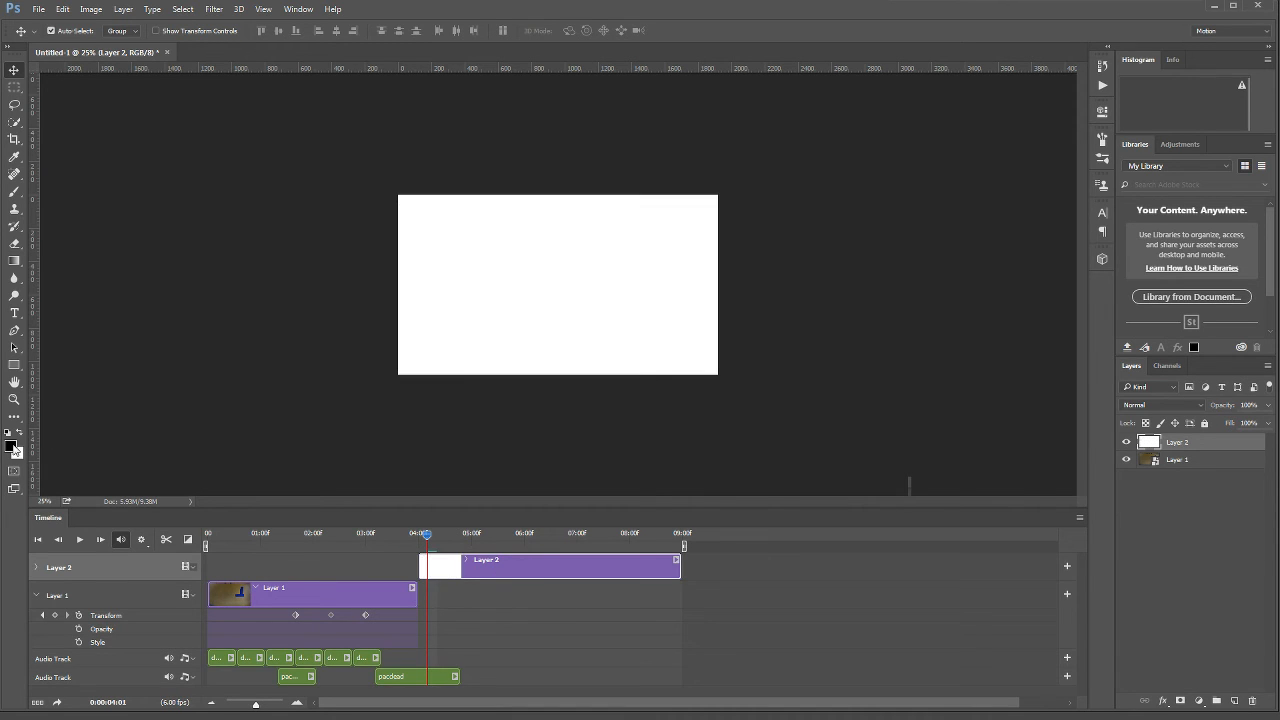
key(alt+BackSpace)
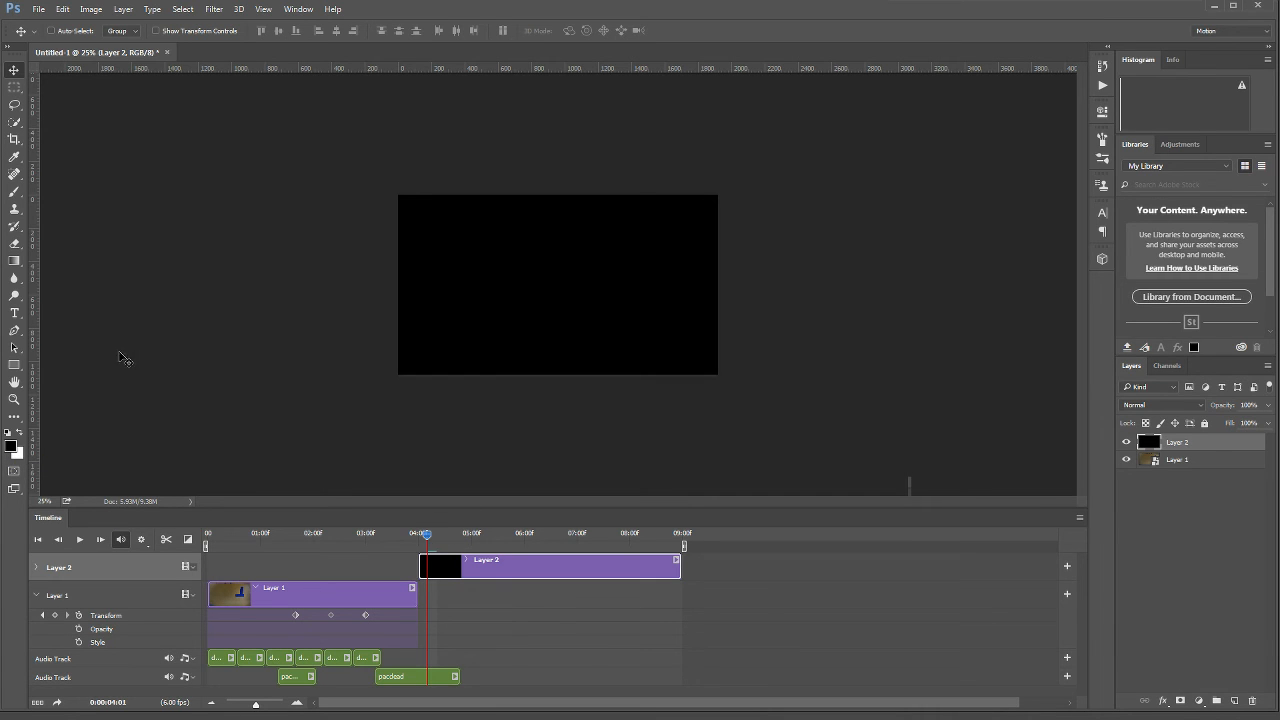
drag(427, 536, 462, 540)
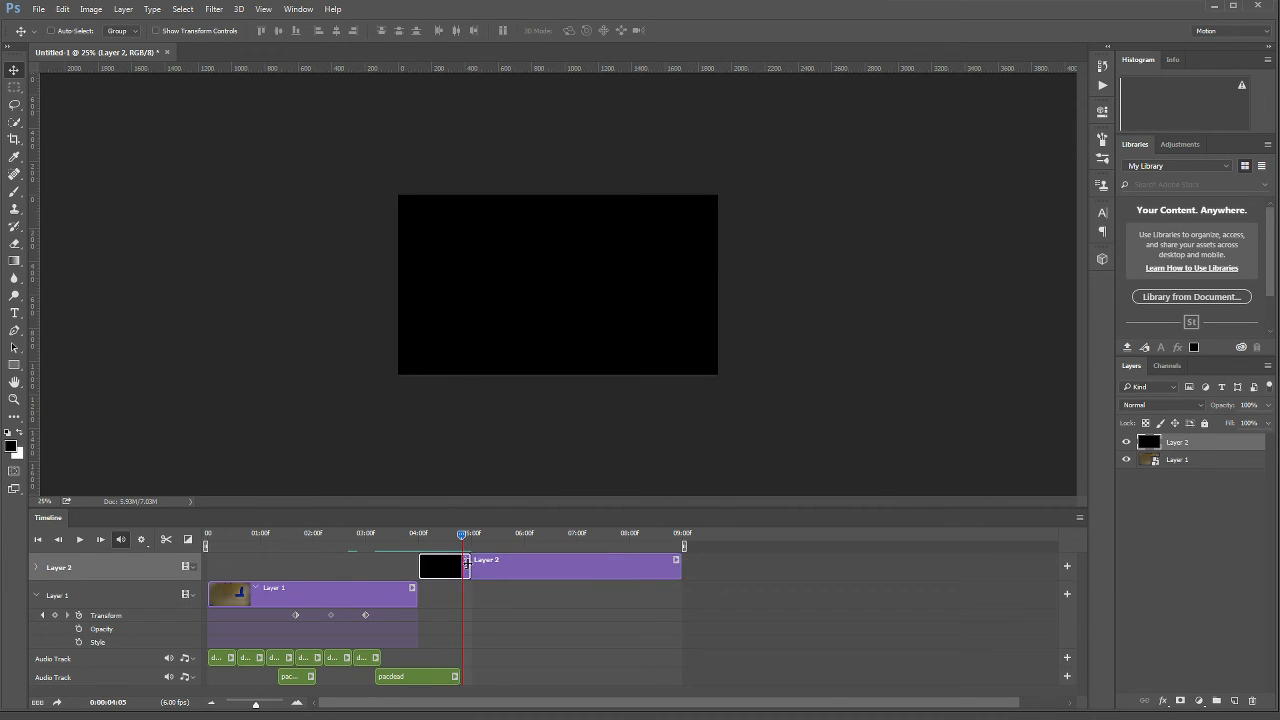
drag(464, 564, 206, 534)
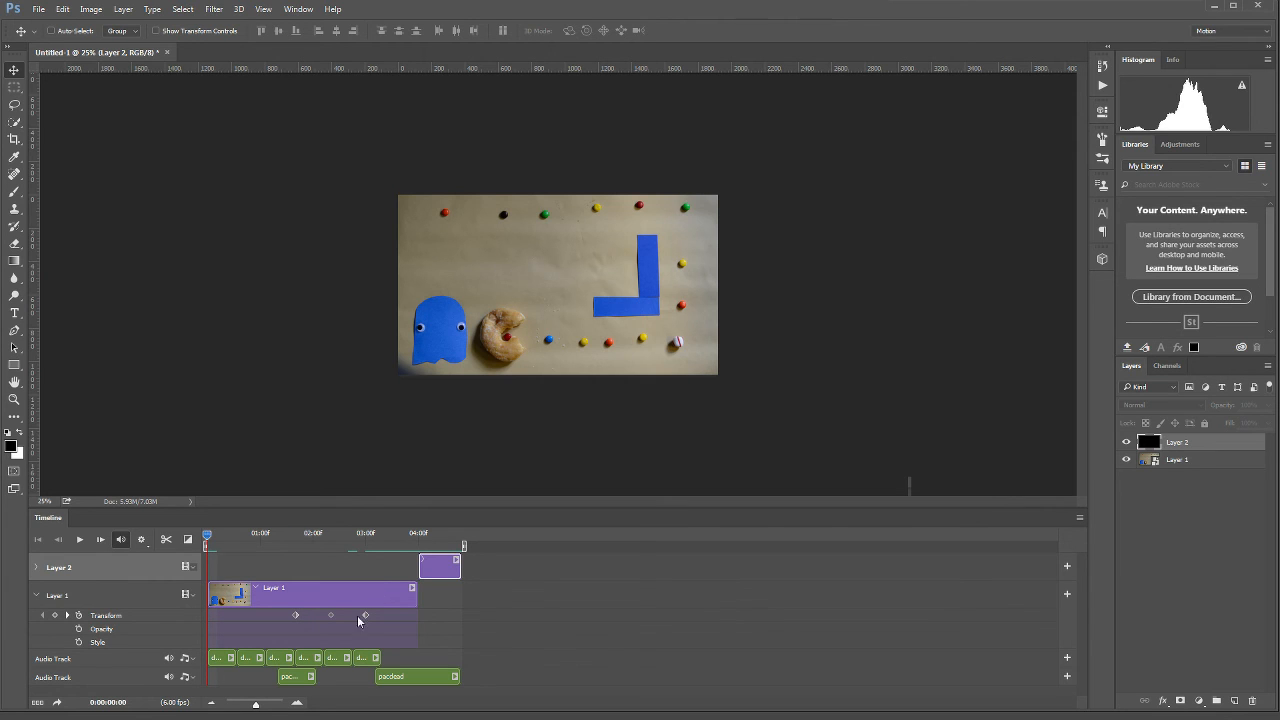
Step: Set the timeline frame rate to 8 fps
click(1080, 518)
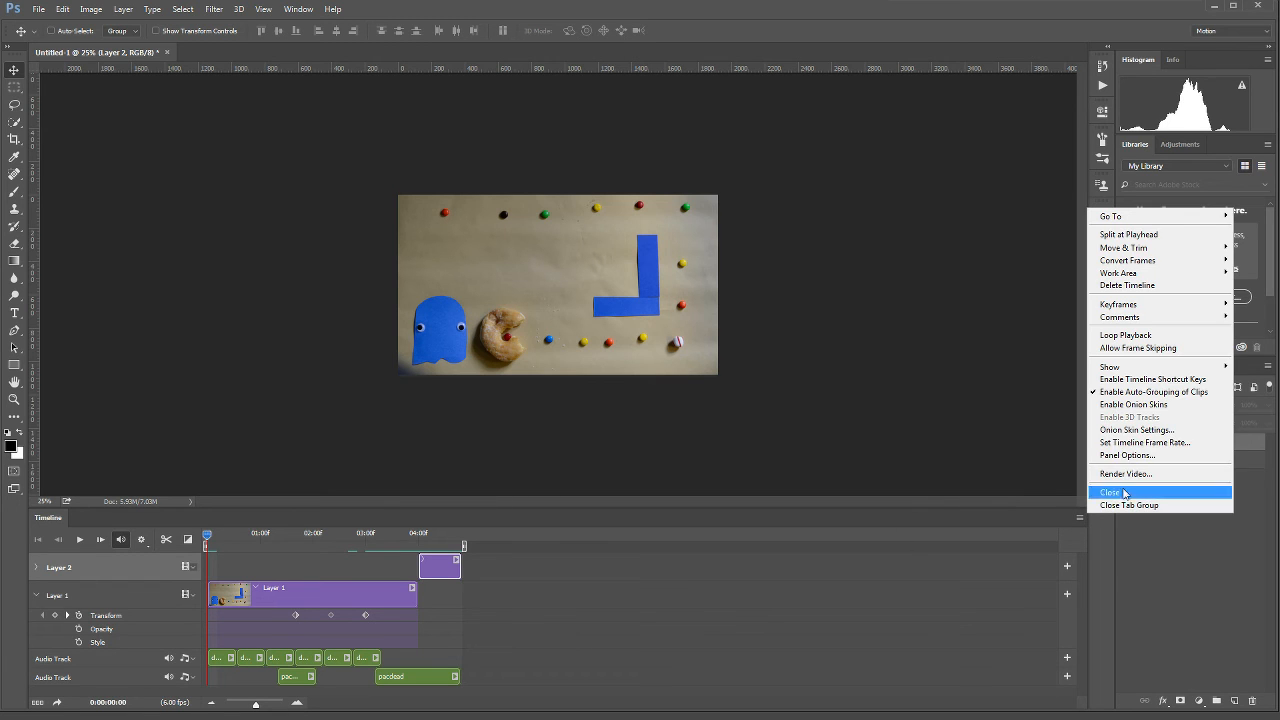
click(1145, 442)
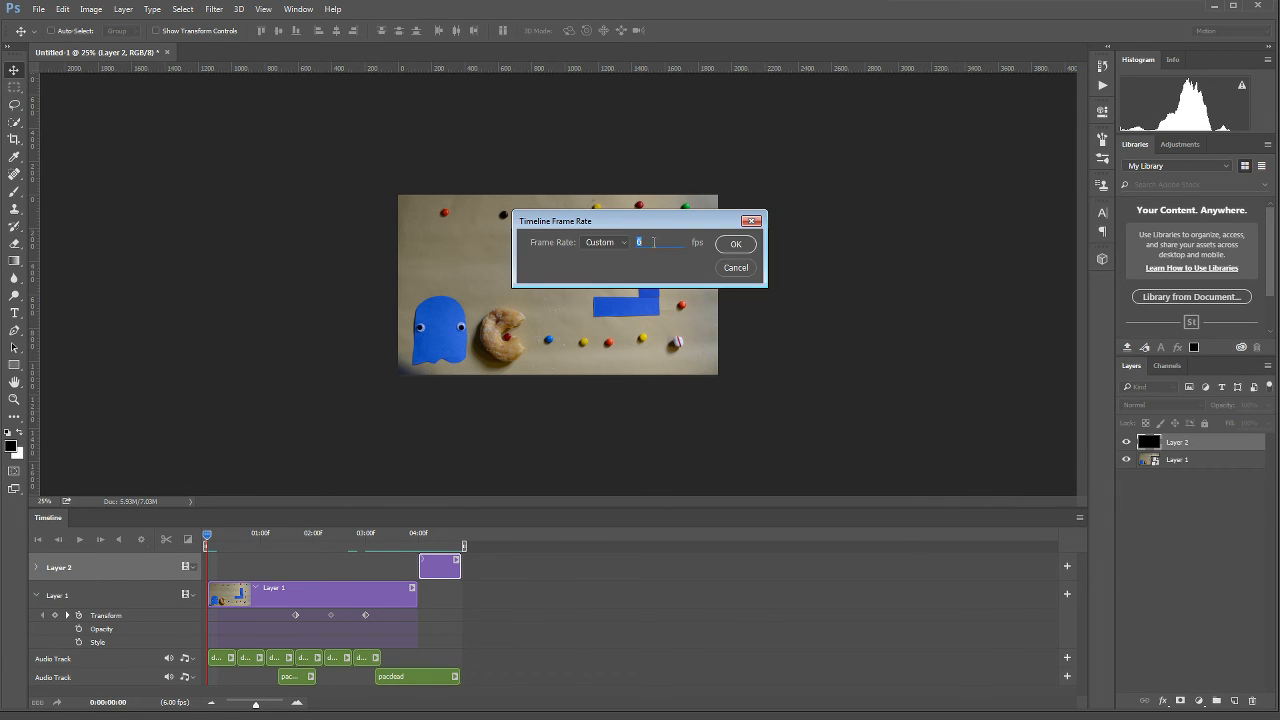
text(8)
click(738, 244)
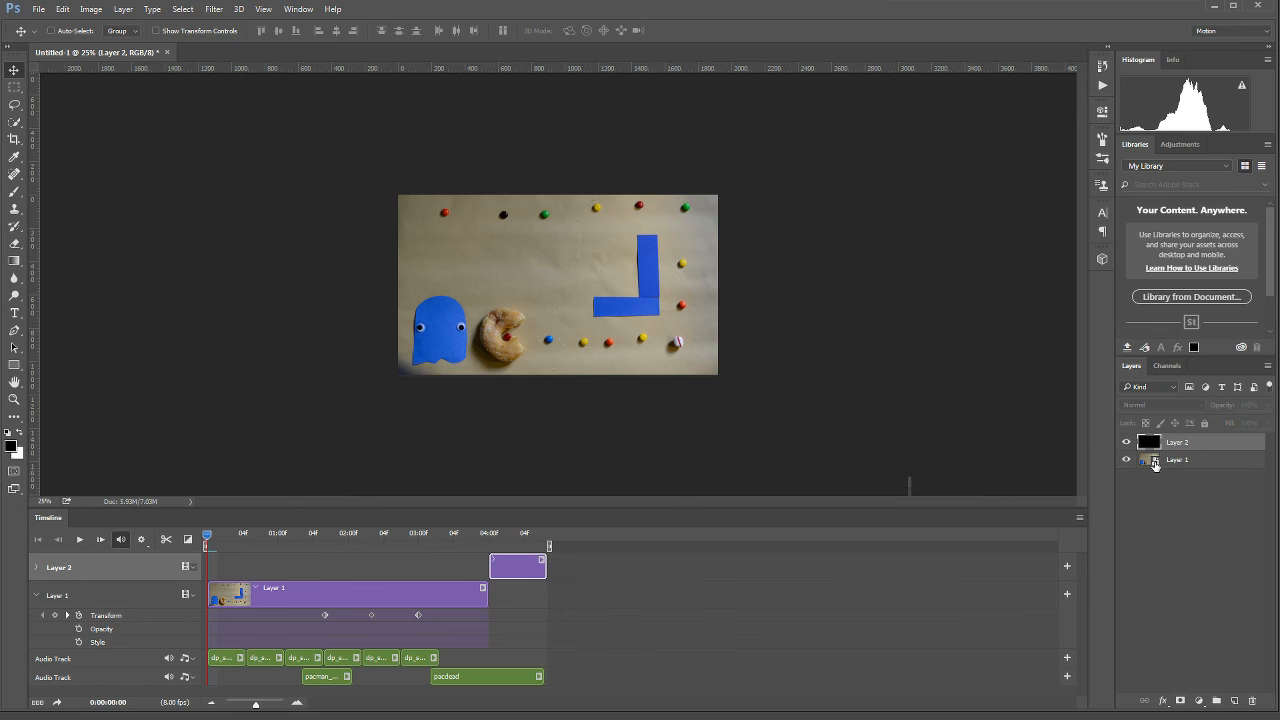
Step: Reinterpret the footage inside Layer 1's smart object to match the main timeline's 8 fps, and save and close the smart object
double_click(1155, 462)
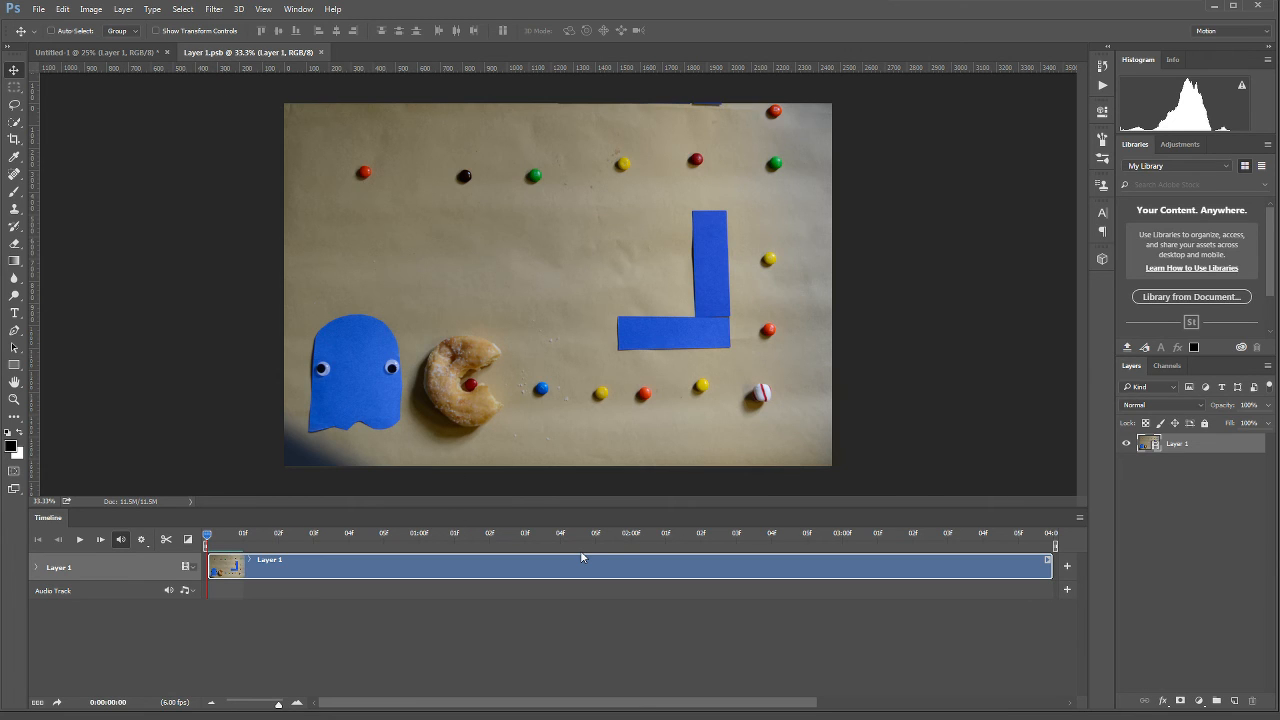
click(125, 11)
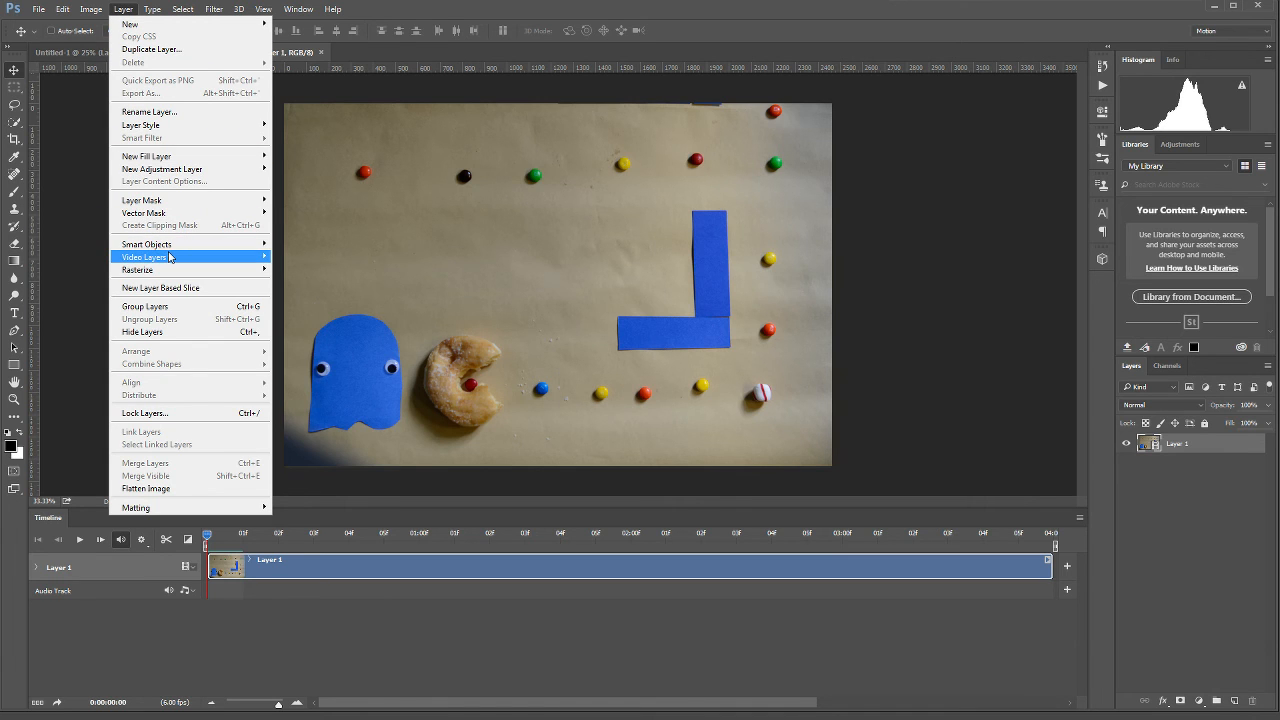
mouse_move(170, 257)
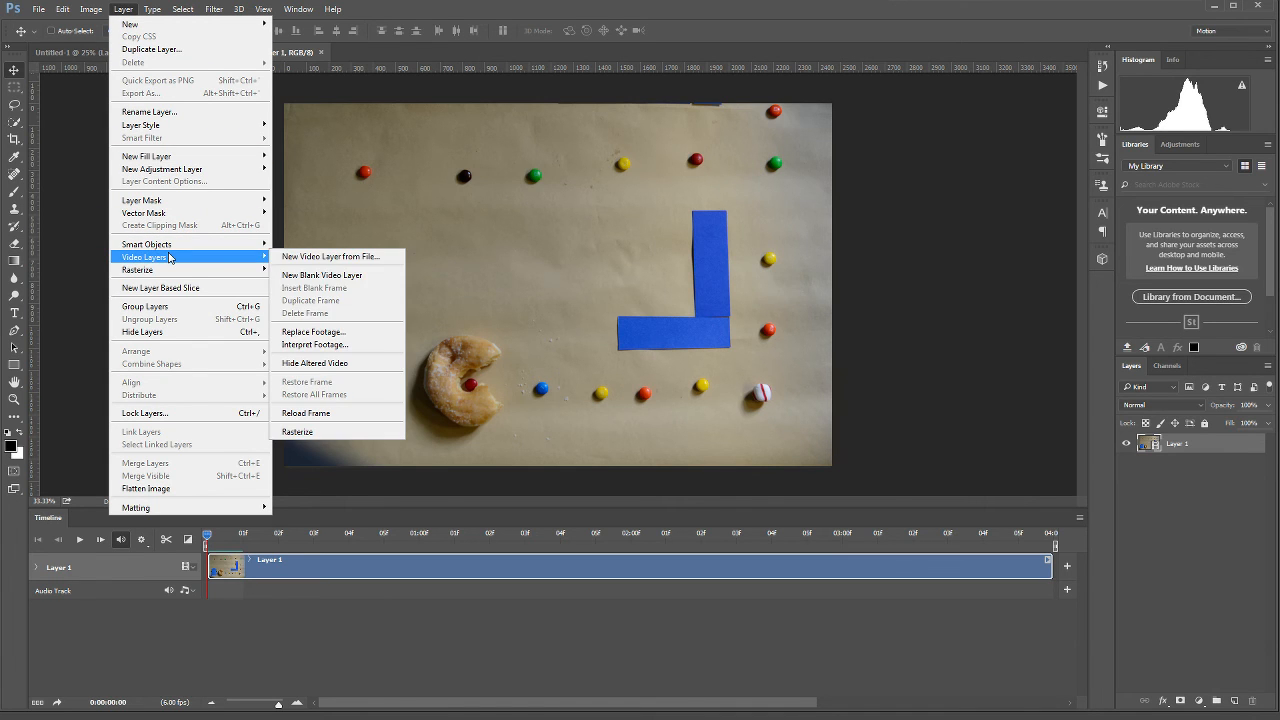
click(362, 346)
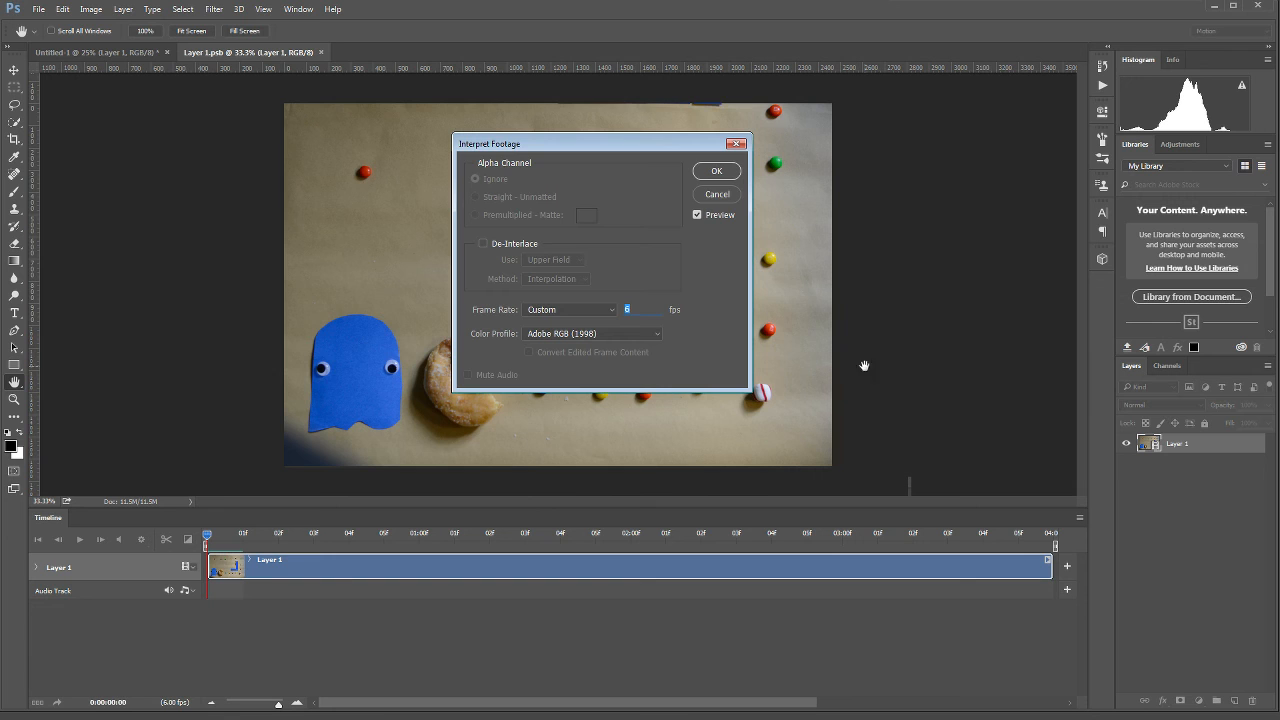
drag(595, 148, 571, 147)
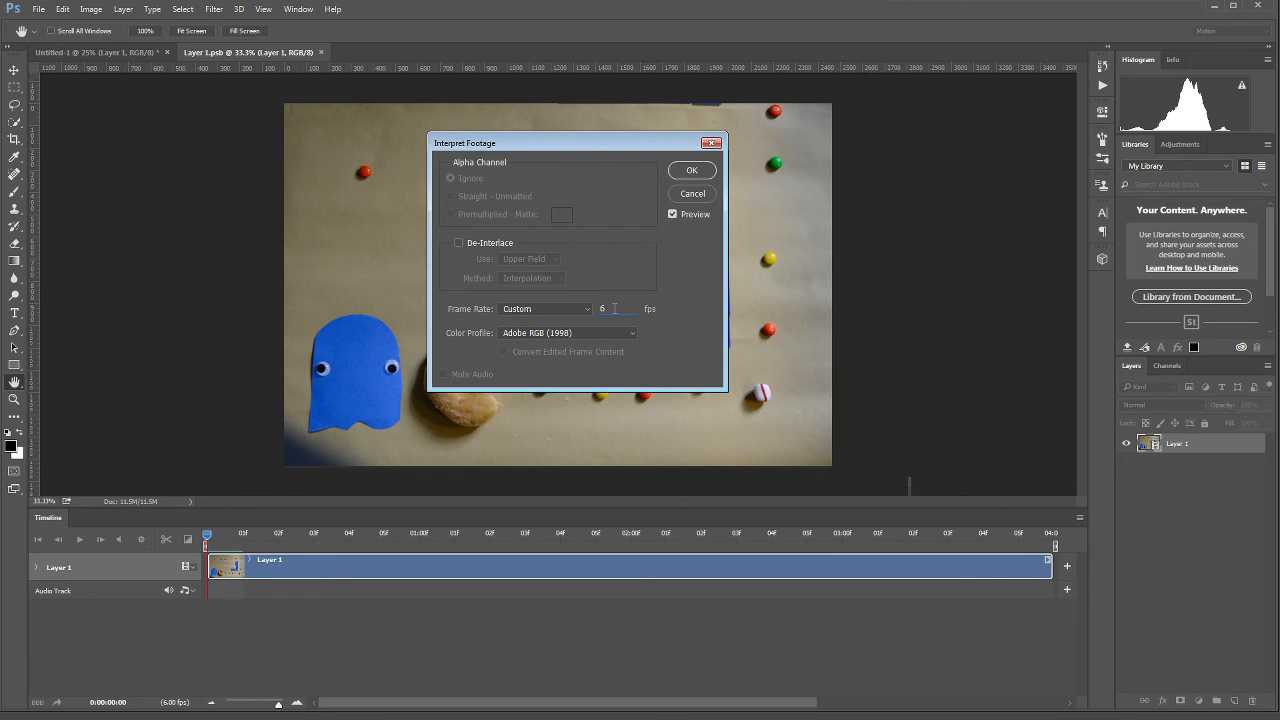
click(691, 171)
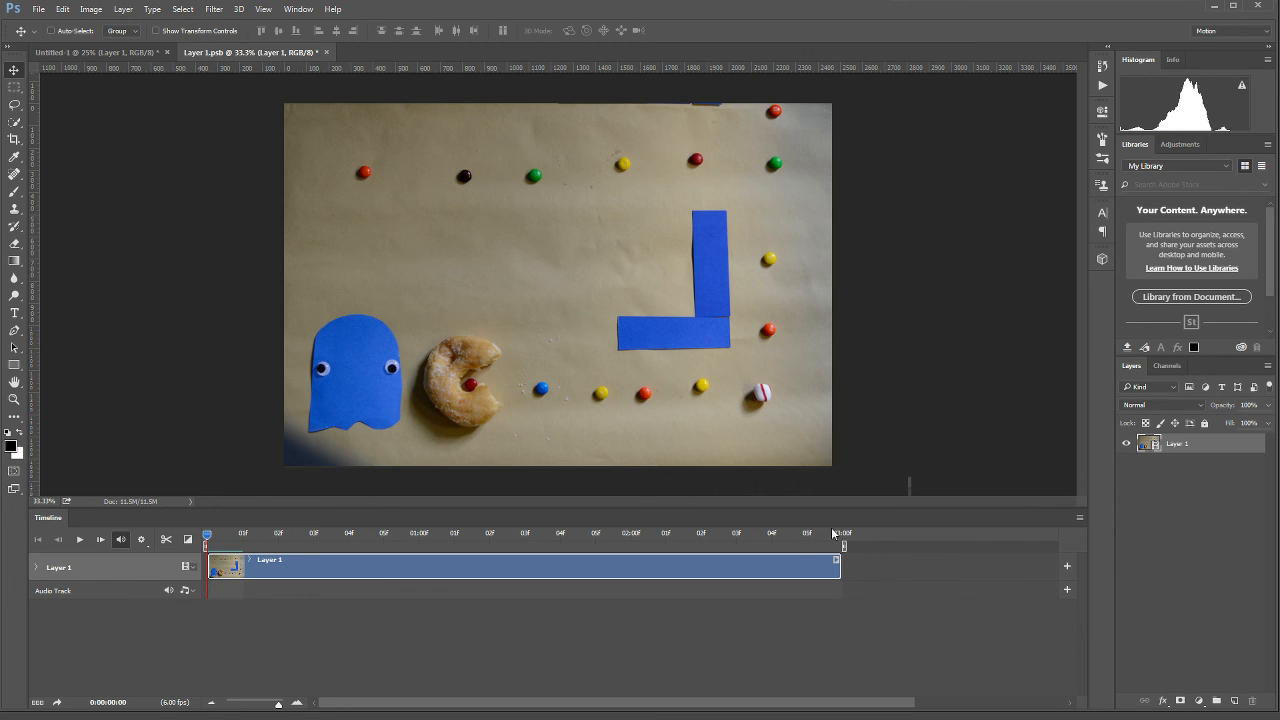
key(ctrl+s)
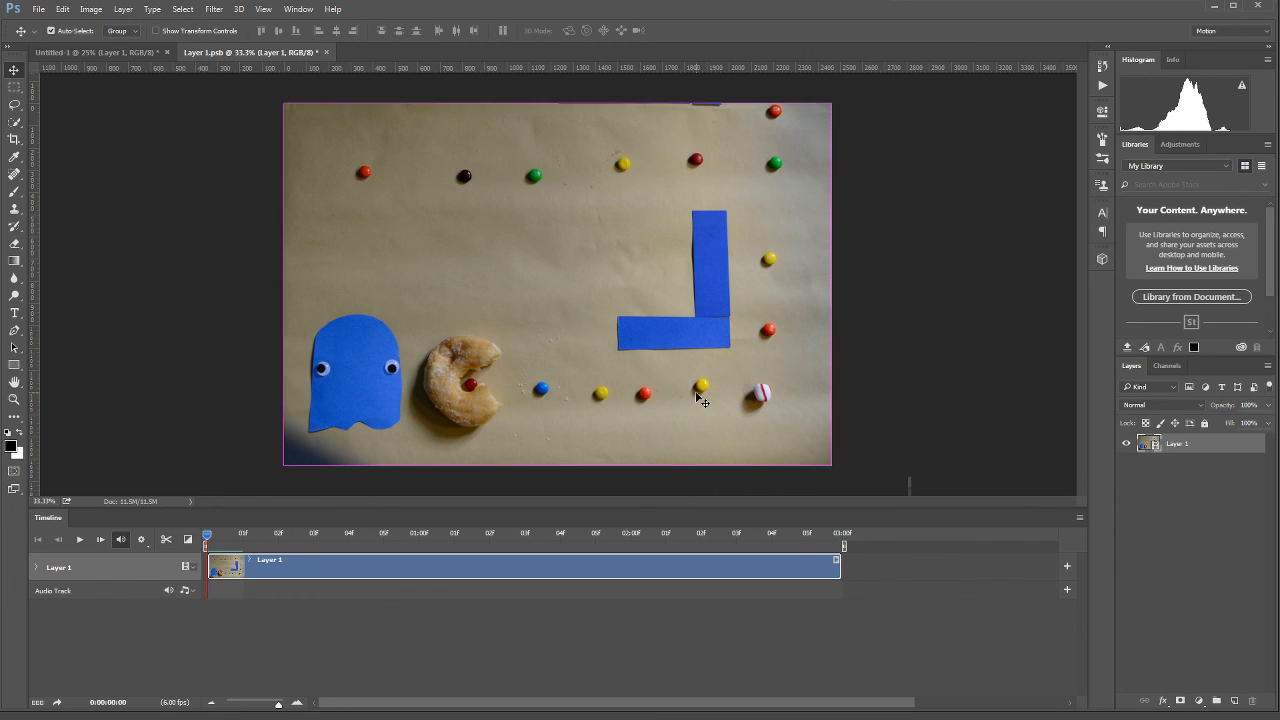
click(321, 53)
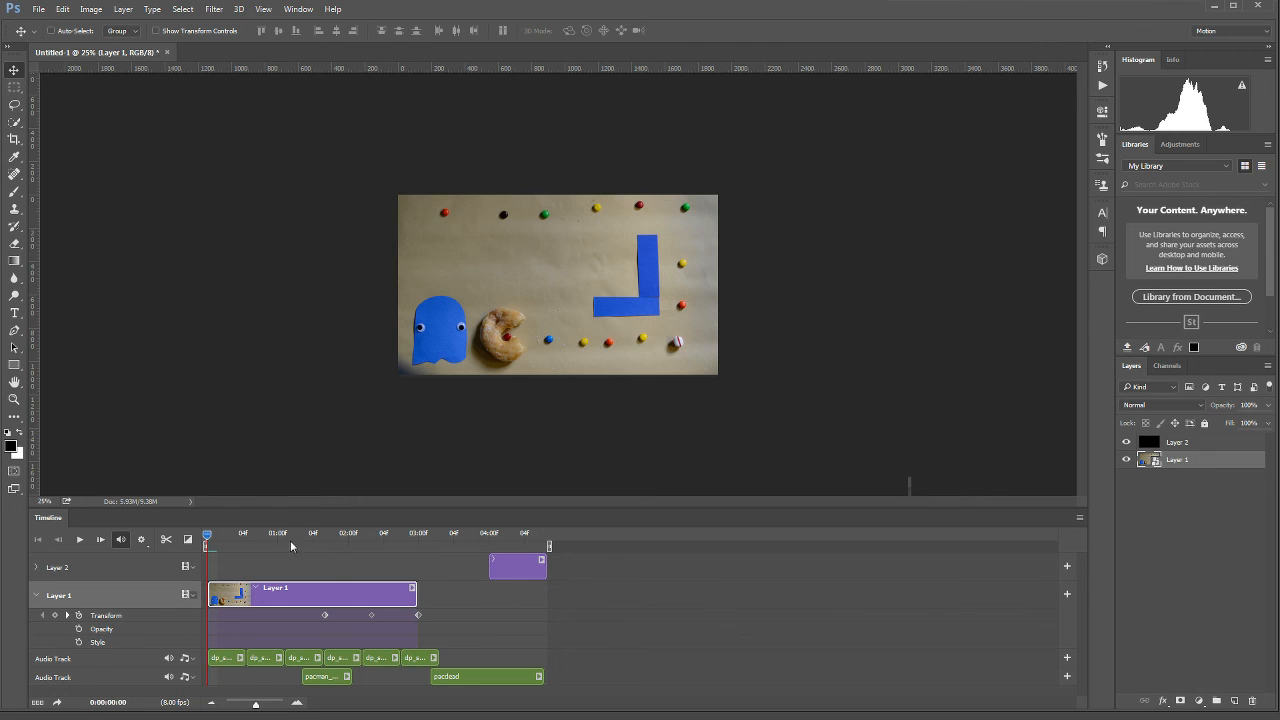
Step: Move the ghost-eating audio clip on the second track to start at 0:00:01:01
drag(405, 538, 288, 549)
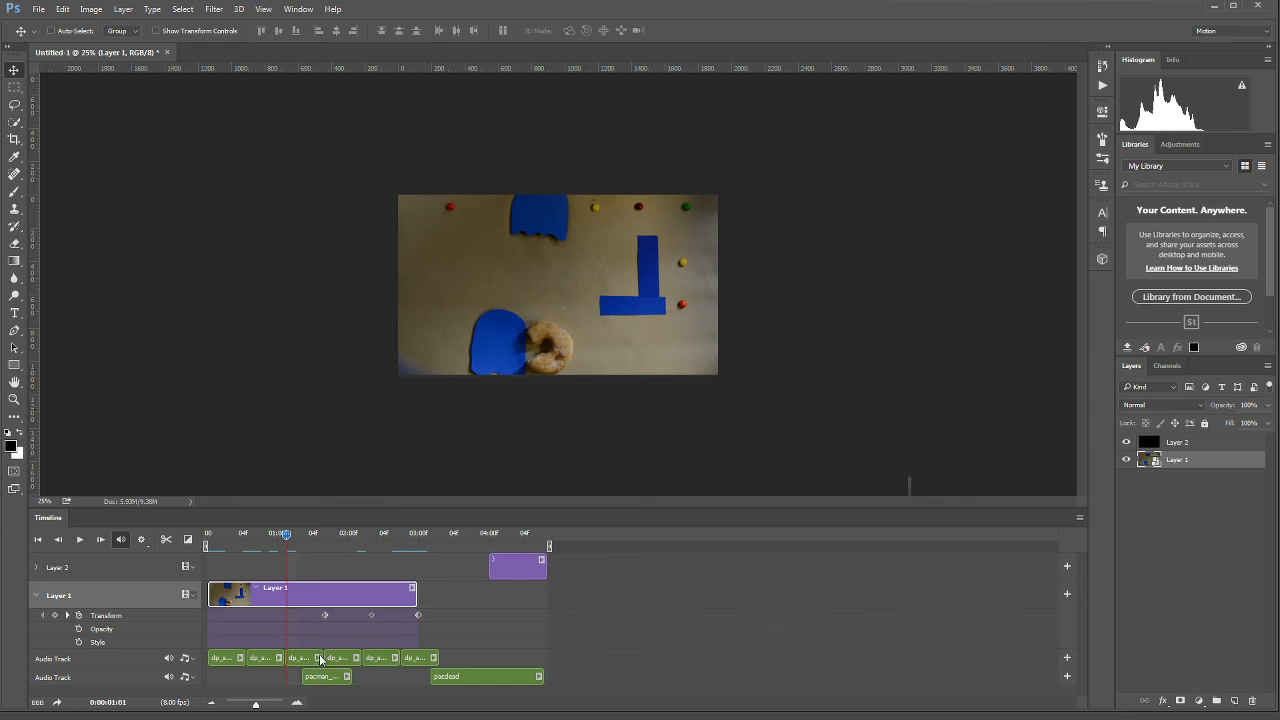
drag(317, 677, 303, 677)
Step: Move the pacdead audio clip to start at 0:00:02:03 and the black Layer 2 clip back to Layer 1's end
drag(291, 540, 374, 548)
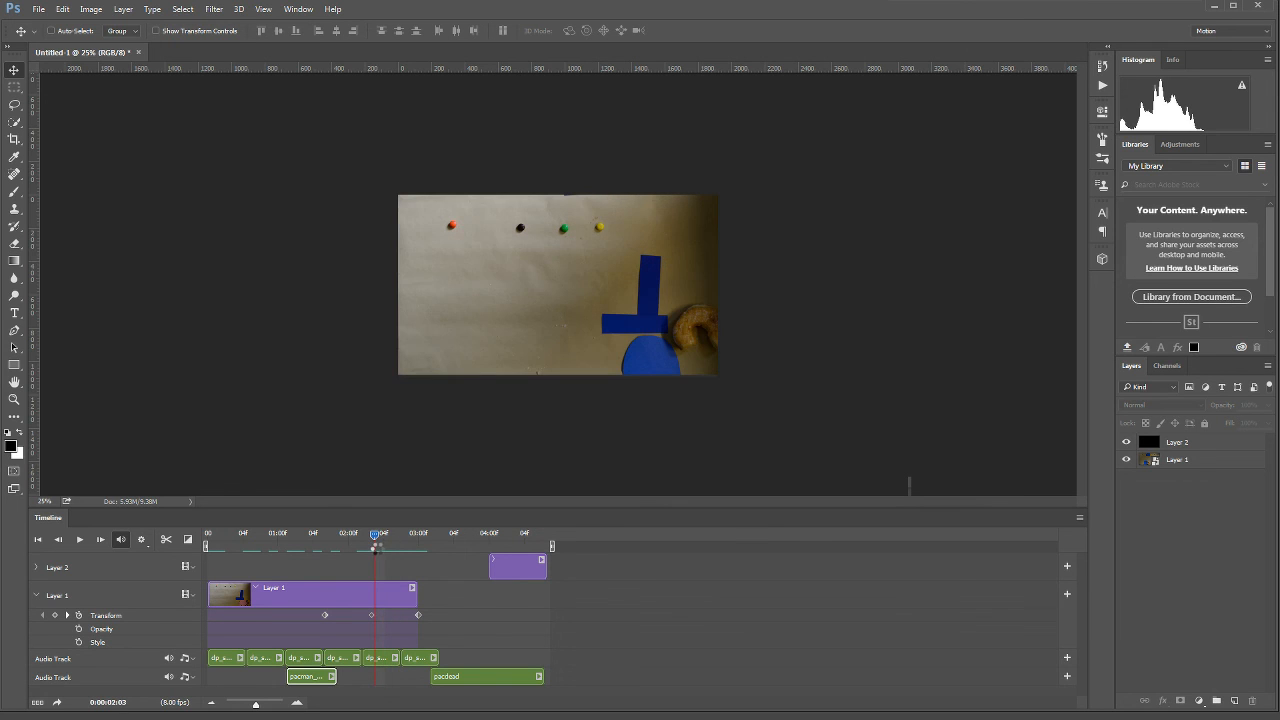
drag(467, 676, 411, 676)
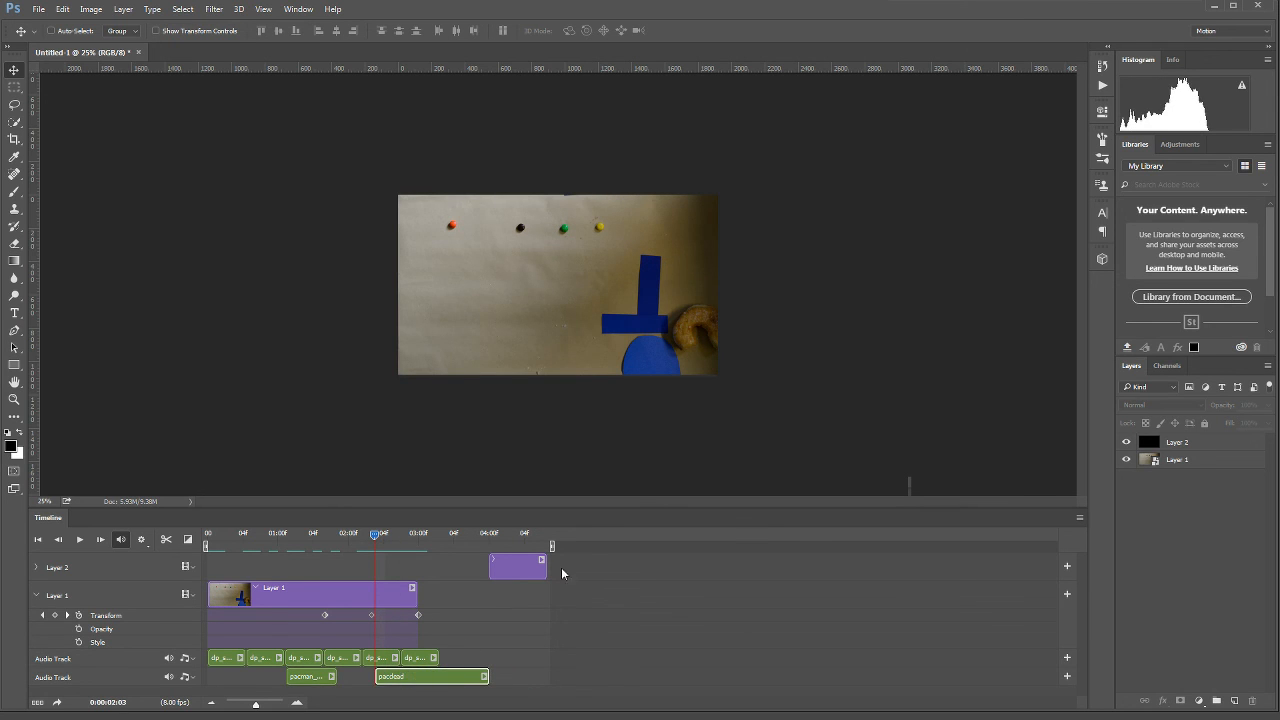
drag(522, 572, 443, 571)
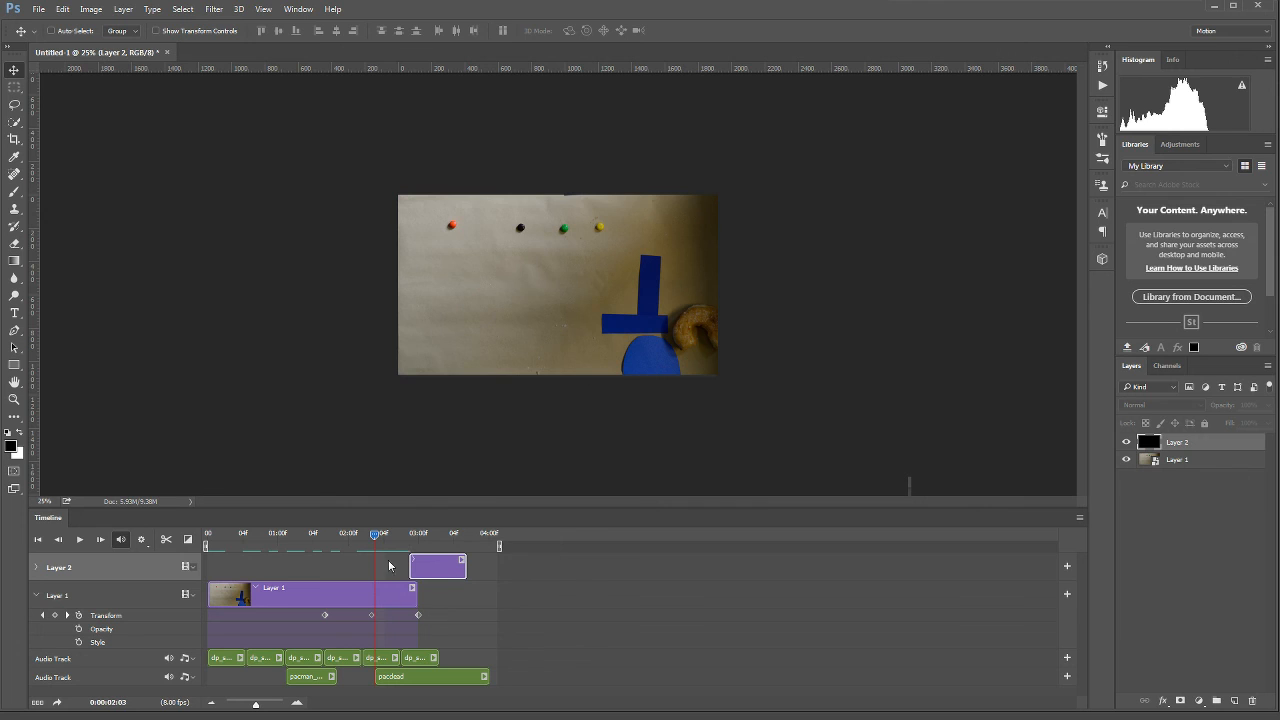
Step: Move Layer 1's first Transform keyframe to 0:00:01:02
drag(374, 537, 311, 540)
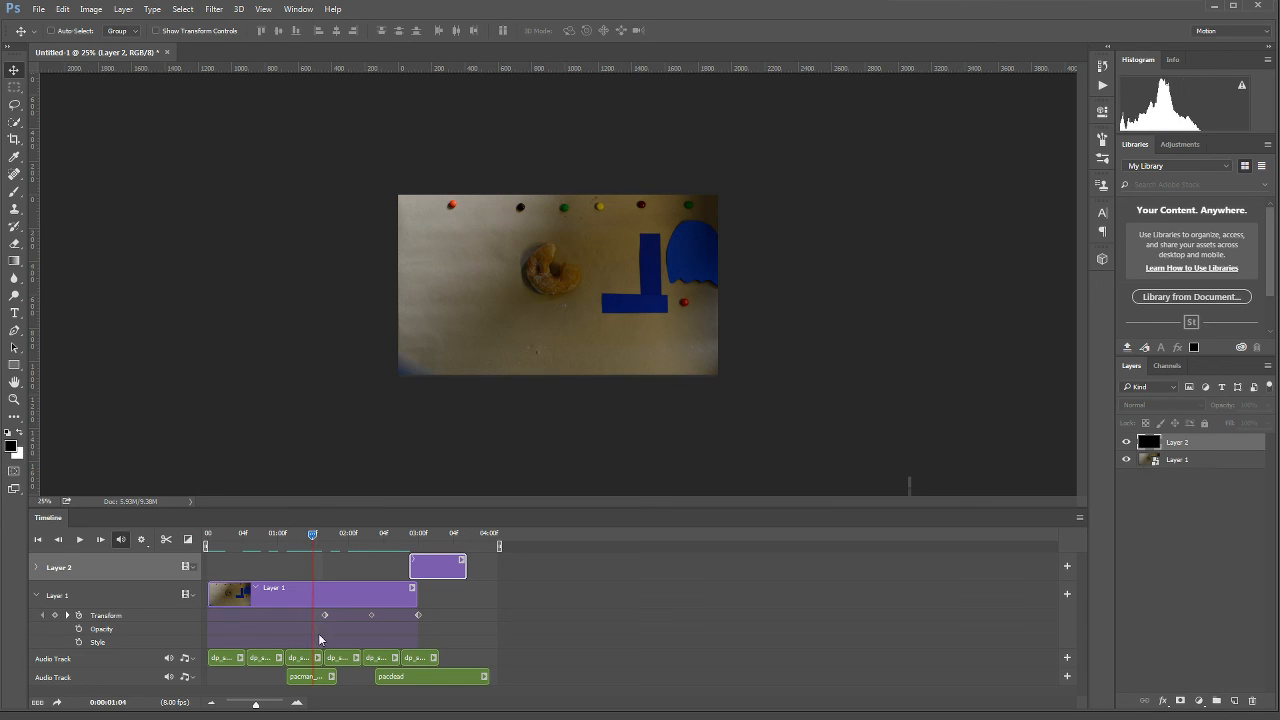
drag(324, 615, 304, 617)
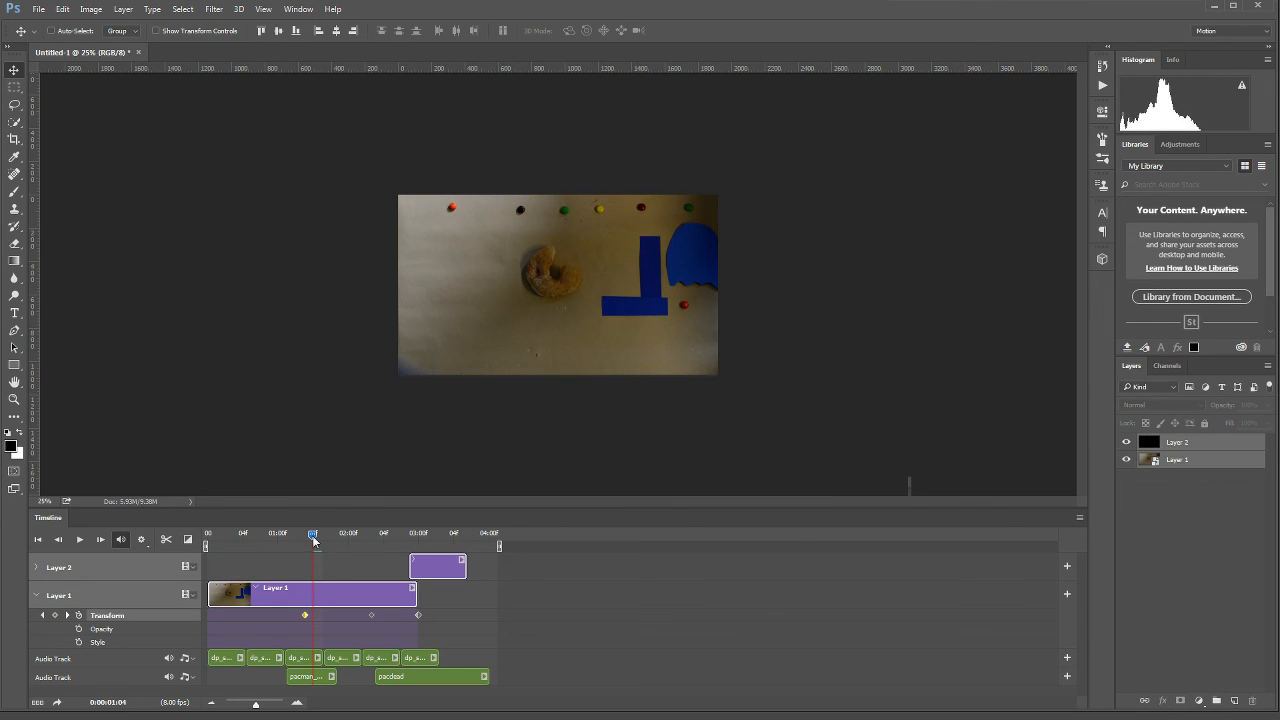
drag(312, 536, 304, 536)
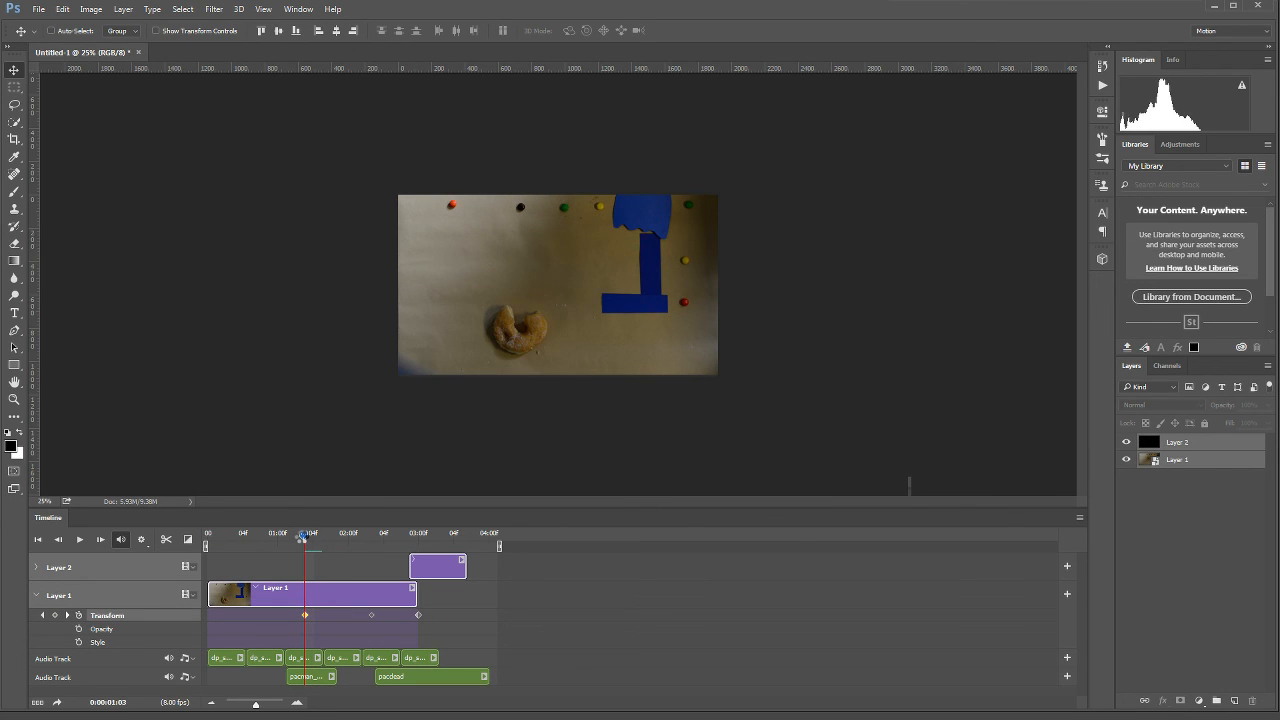
drag(297, 539, 294, 545)
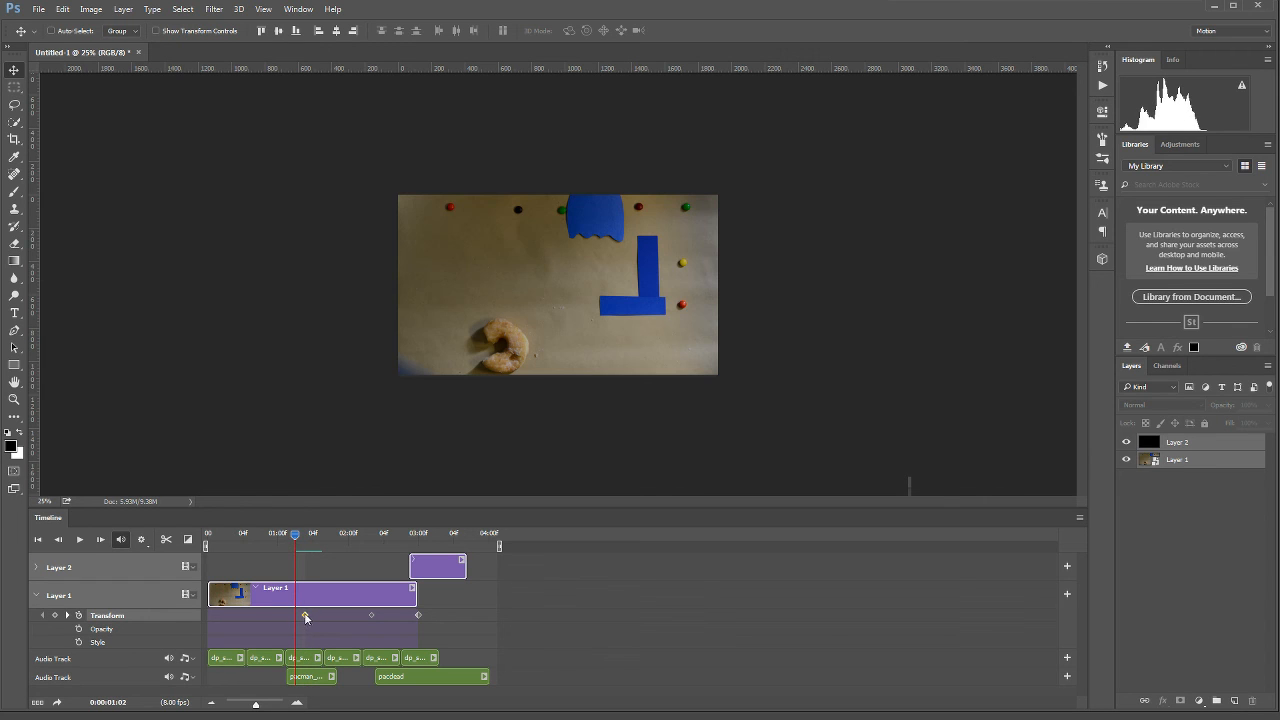
drag(305, 616, 296, 616)
Step: Move Layer 1's second Transform keyframe to 0:00:01:07 and the third to 0:00:02:04, and return the playhead to the start
drag(297, 541, 340, 545)
drag(371, 617, 341, 618)
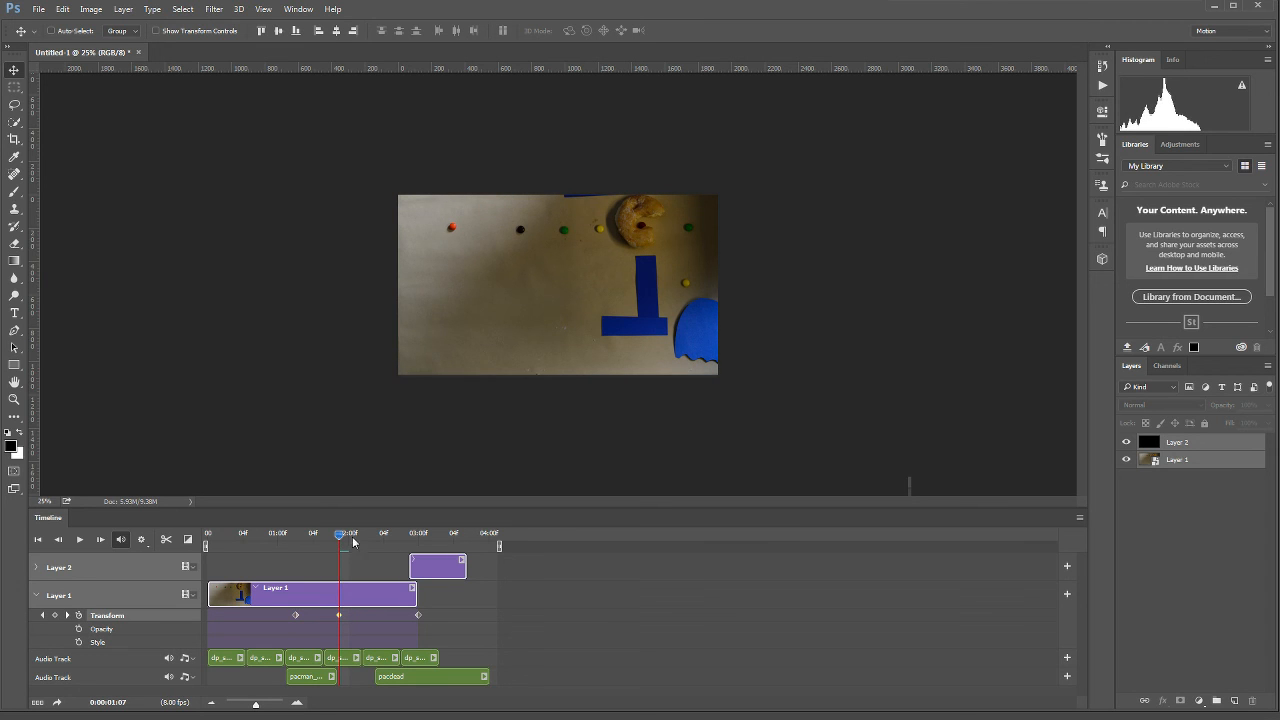
drag(352, 542, 383, 542)
drag(416, 620, 382, 616)
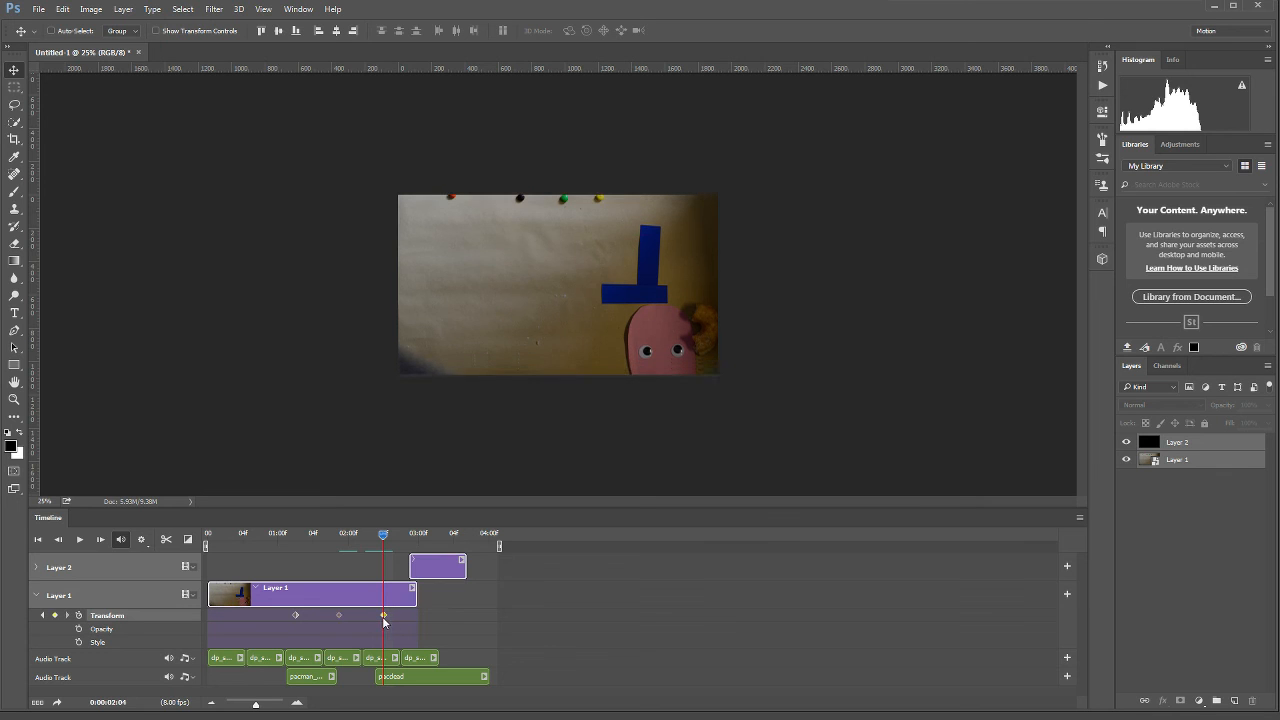
drag(383, 541, 140, 543)
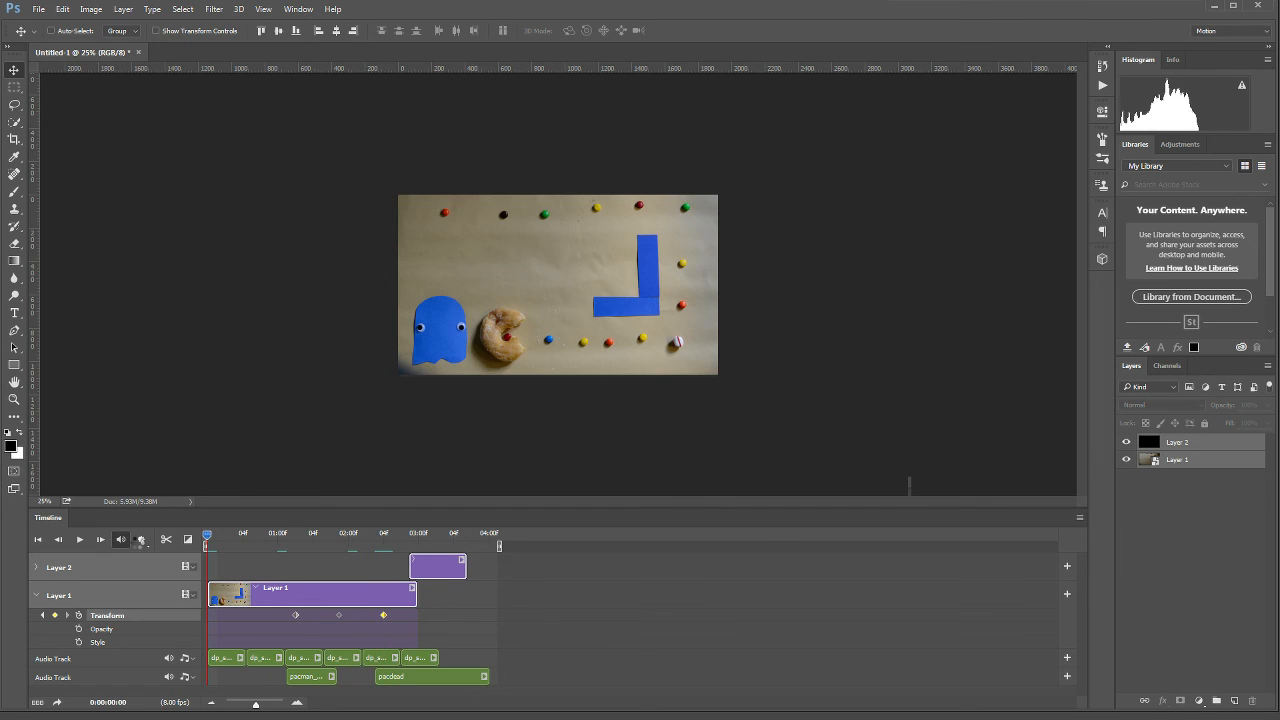
Step: Play the animation, delete the last waka audio clip on the first audio track, and trim the fifth to end at Layer 1's third Transform keyframe
key(space)
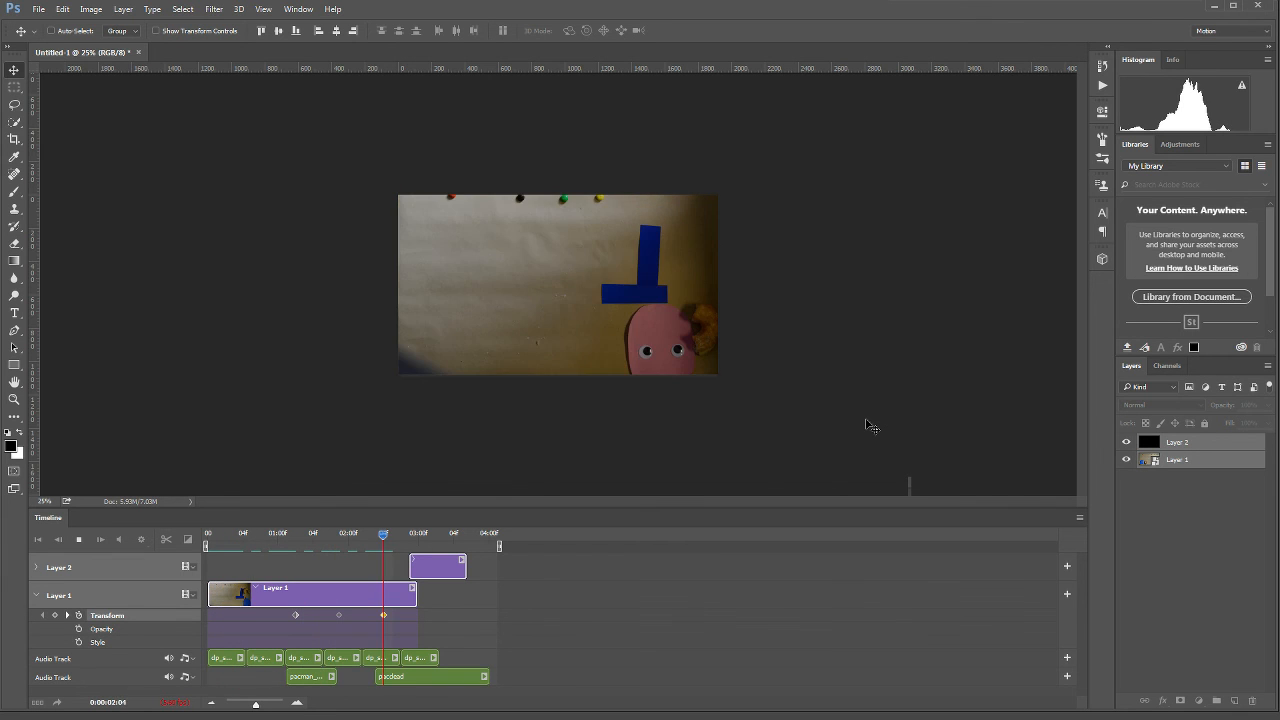
key(space)
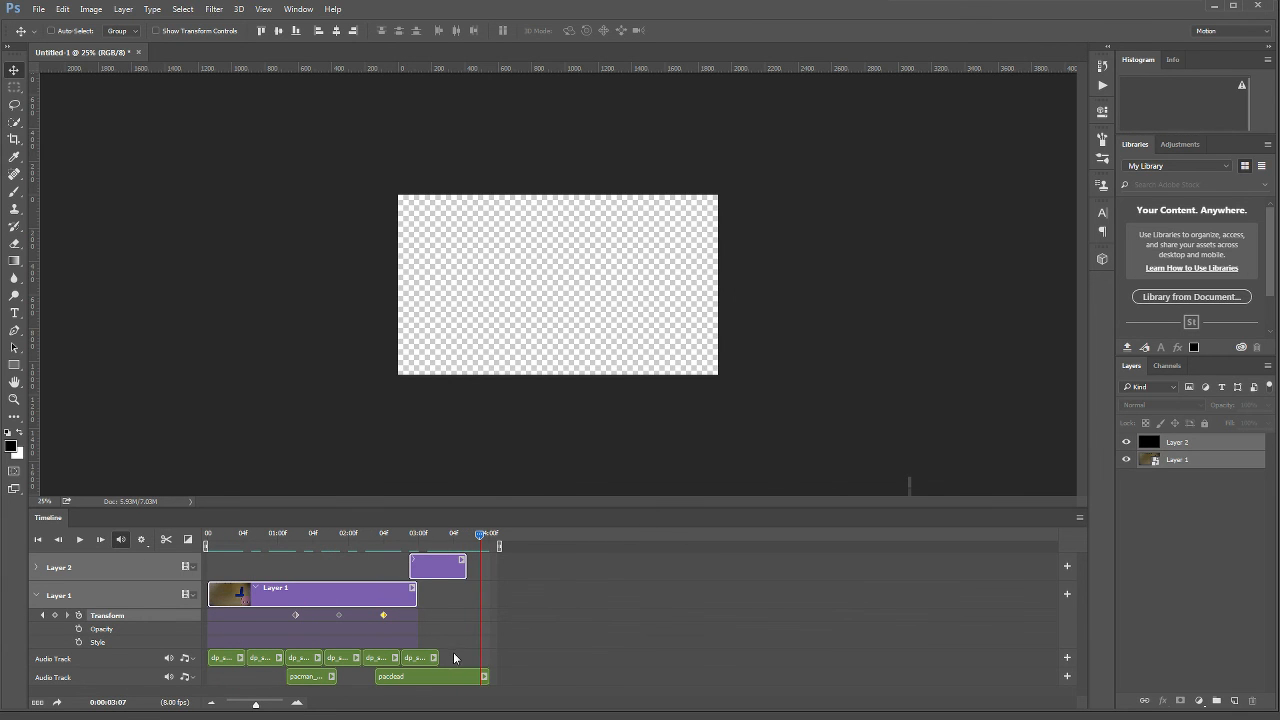
click(454, 654)
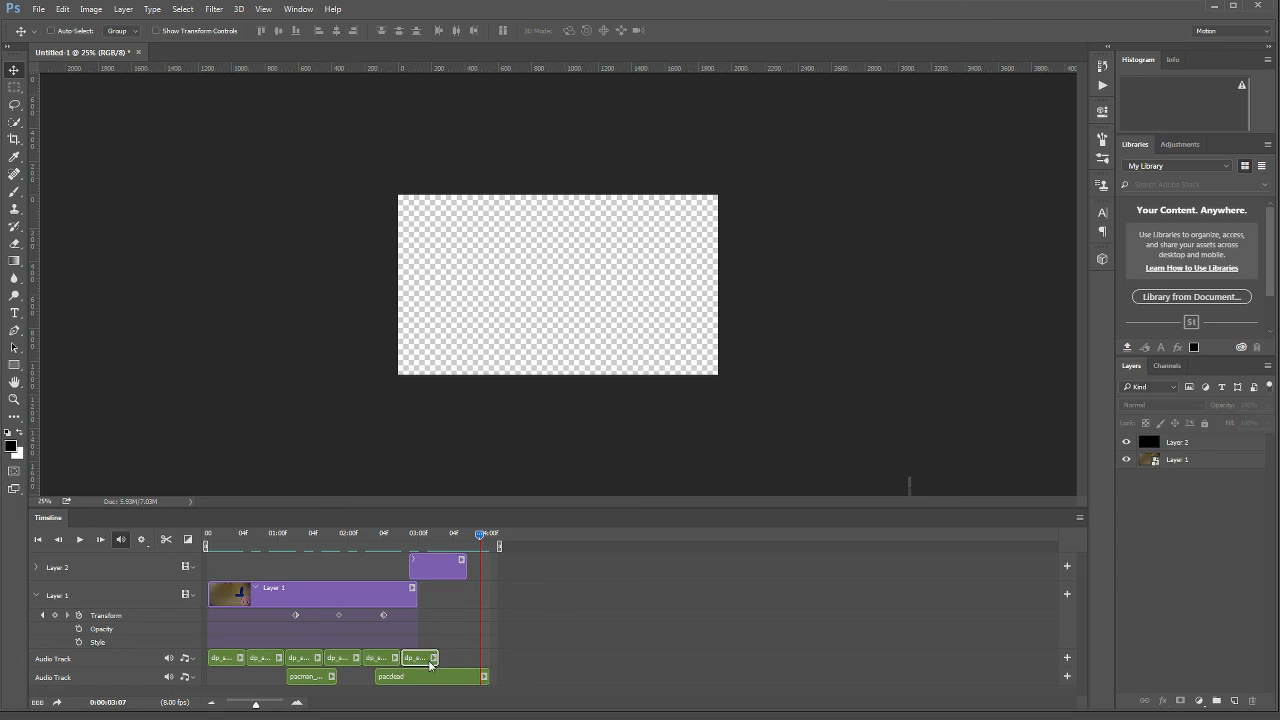
key(Delete)
drag(398, 657, 379, 657)
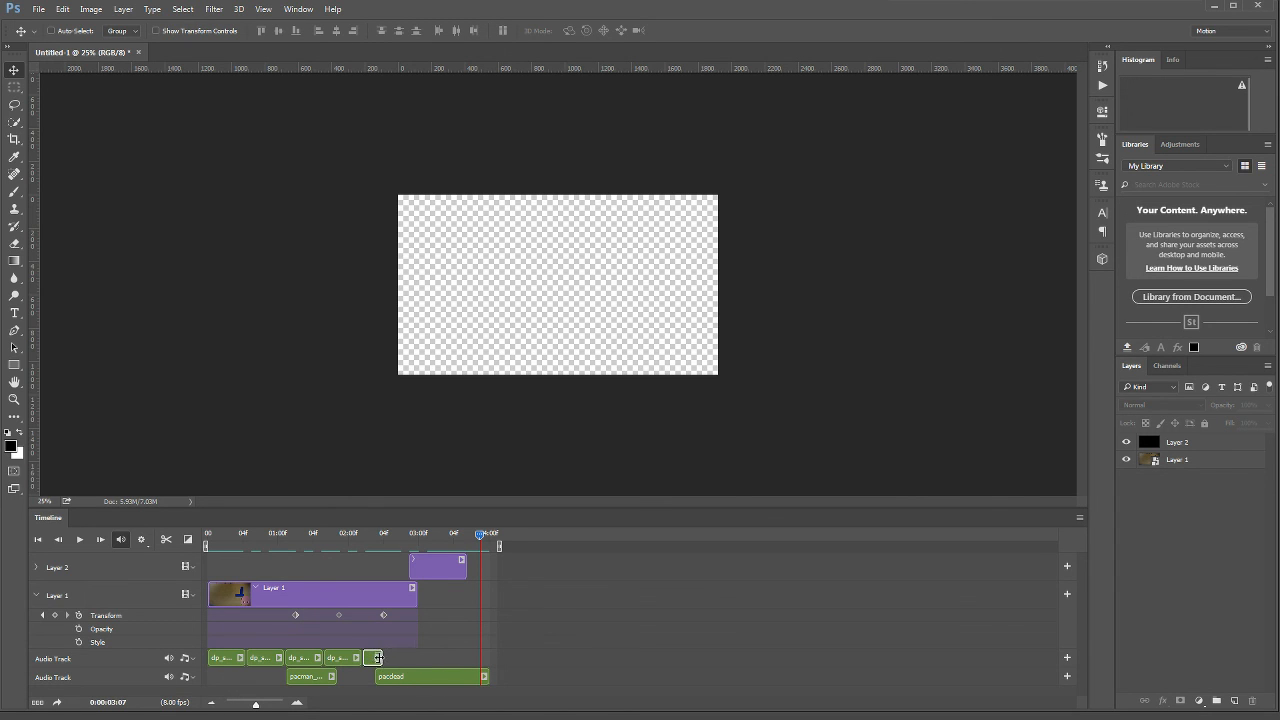
Step: Preview the animation and extend the black Layer 2 clip's end to just past the end of the pacdead audio clip
key(space)
key(space)
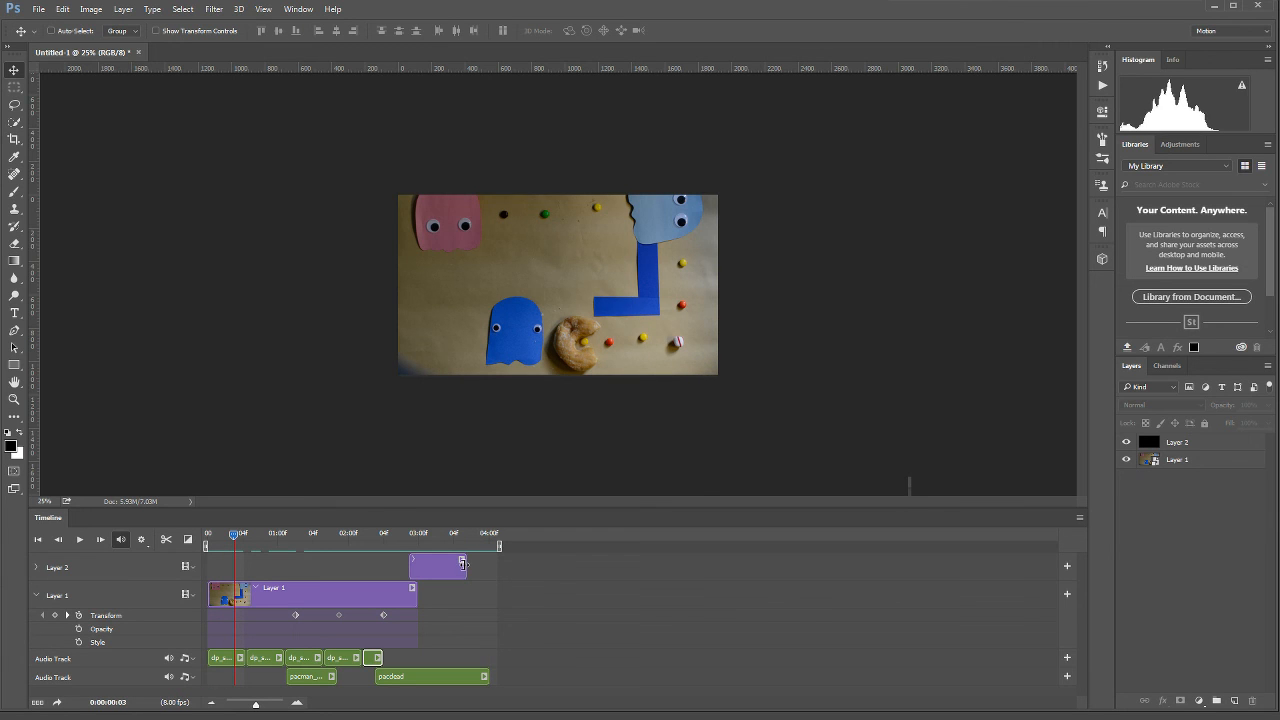
drag(463, 563, 494, 563)
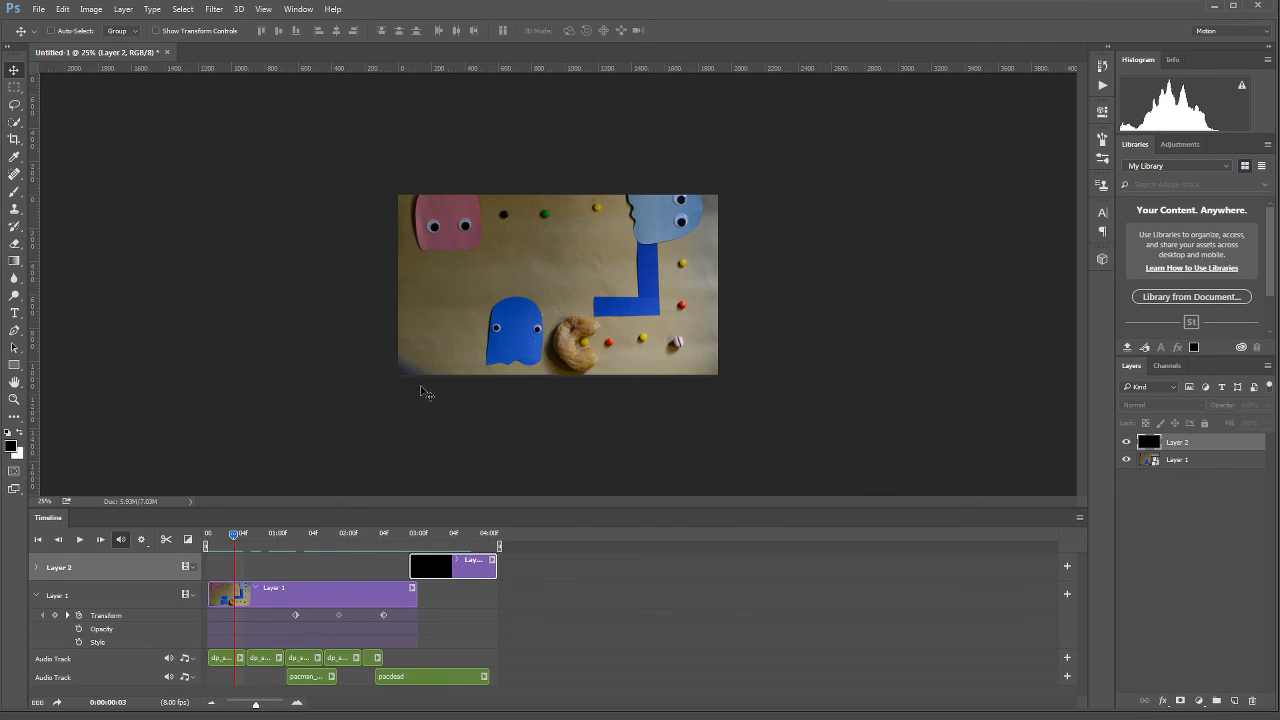
Step: Render all frames as Untitled-1.mp4 to the Desktop folder, using H.264 High Quality at document size and 8 fps
click(38, 9)
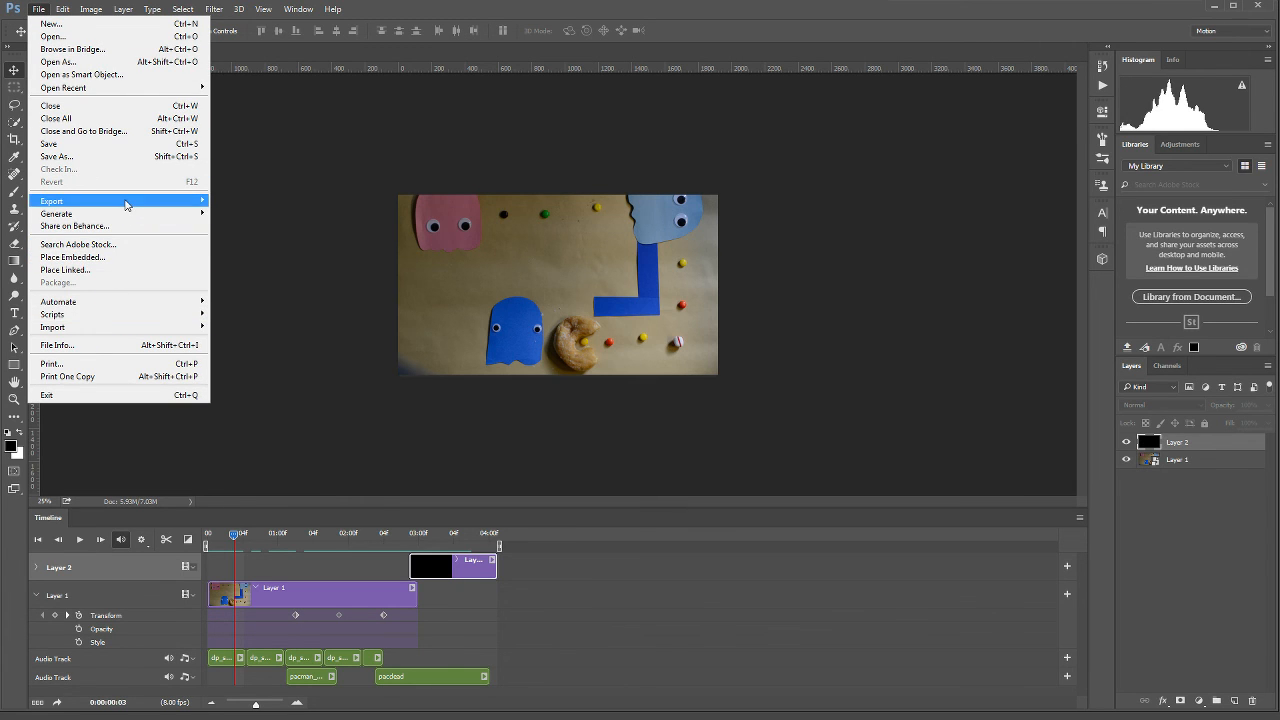
mouse_move(145, 201)
click(278, 376)
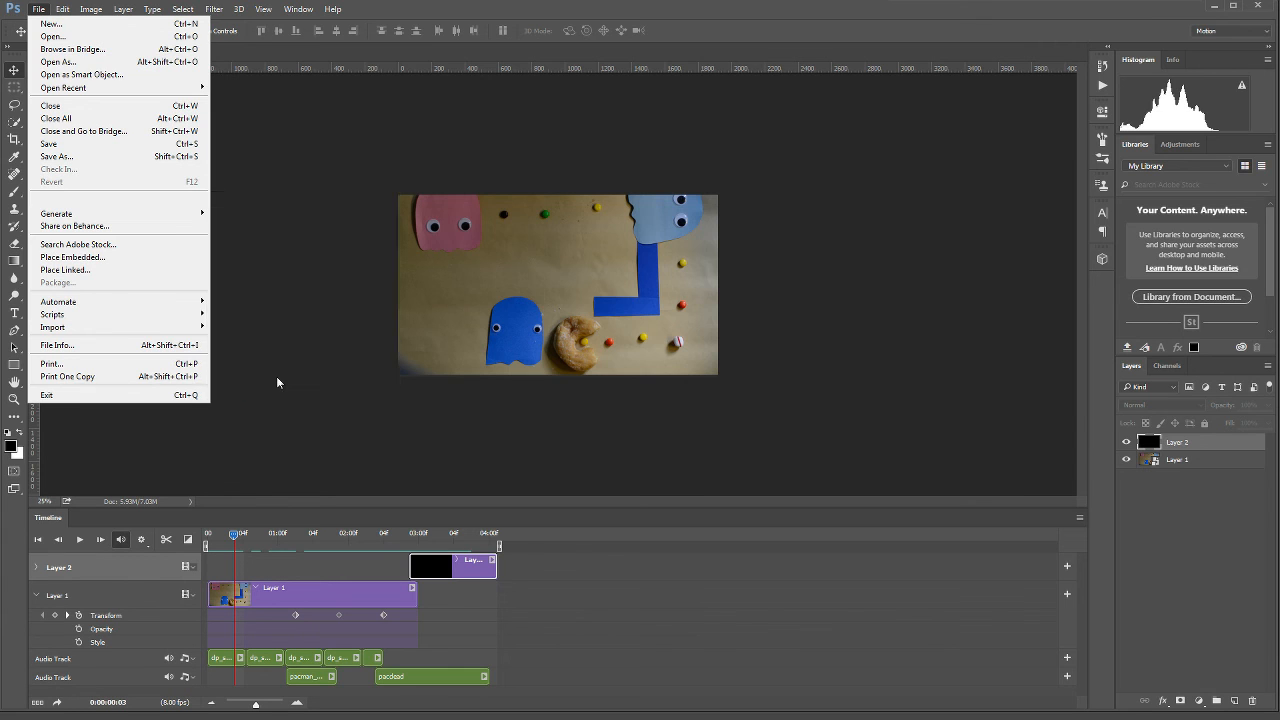
drag(553, 128, 496, 128)
click(413, 180)
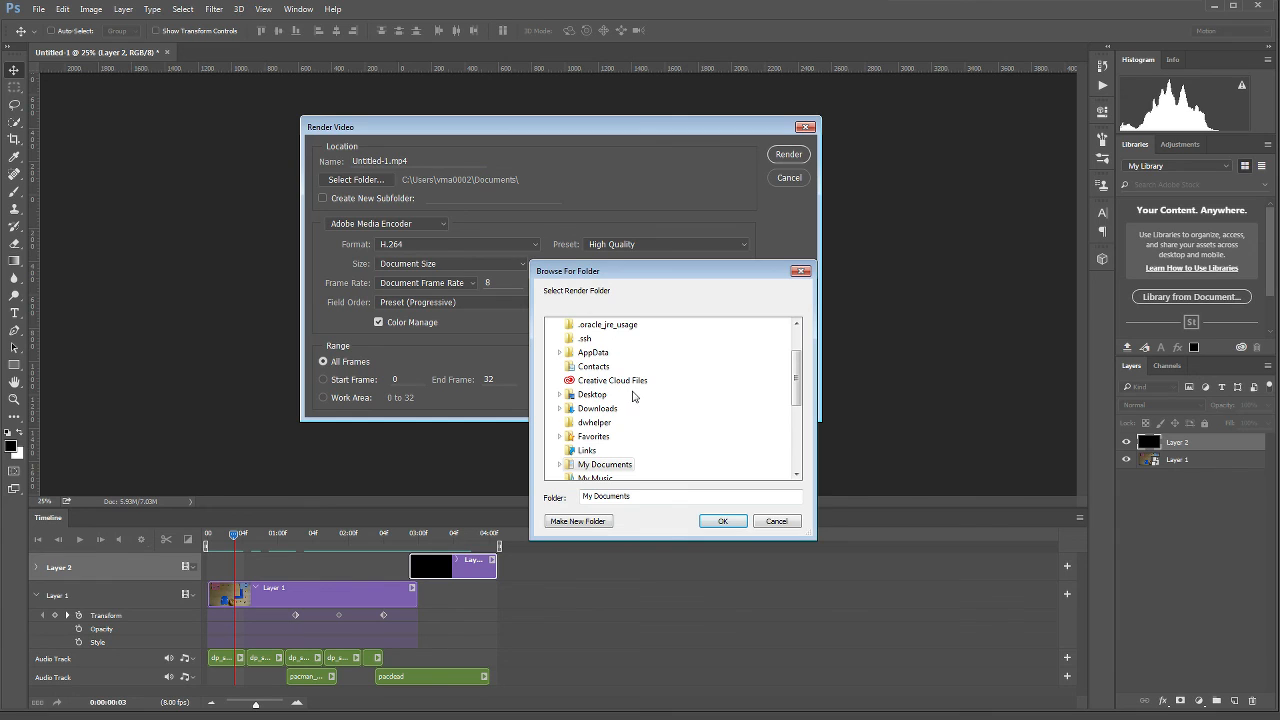
click(591, 396)
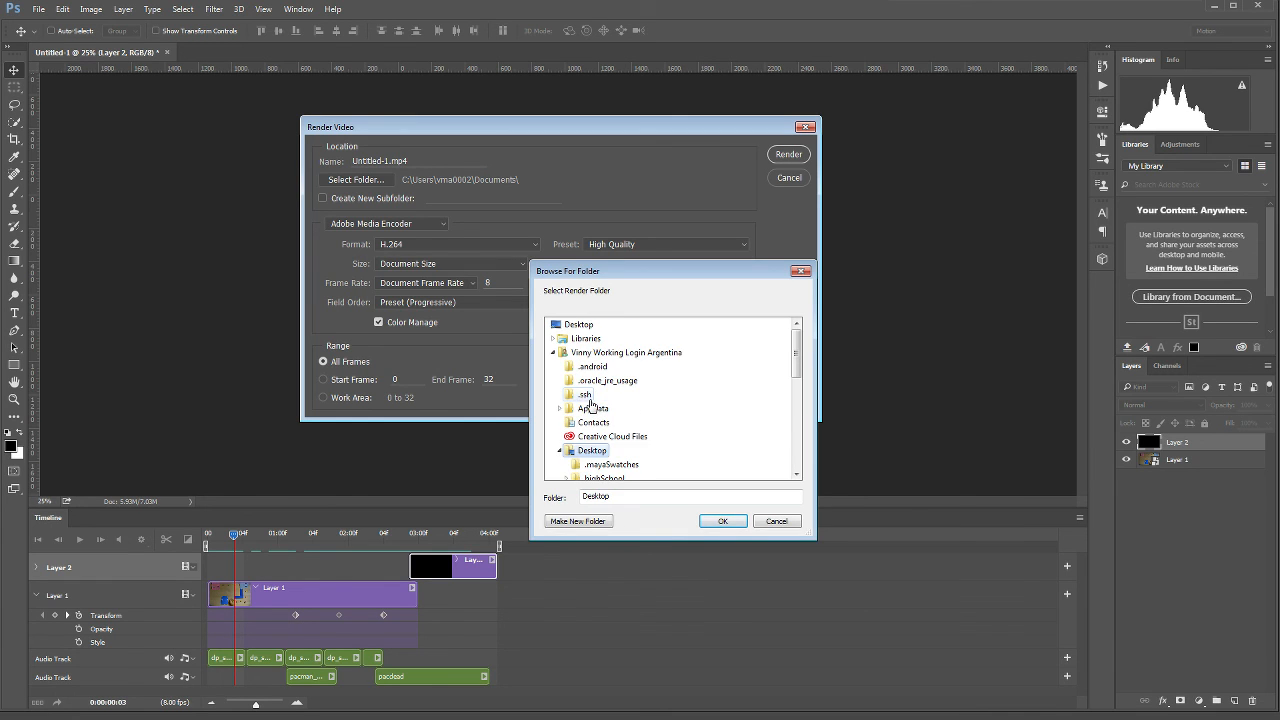
click(722, 521)
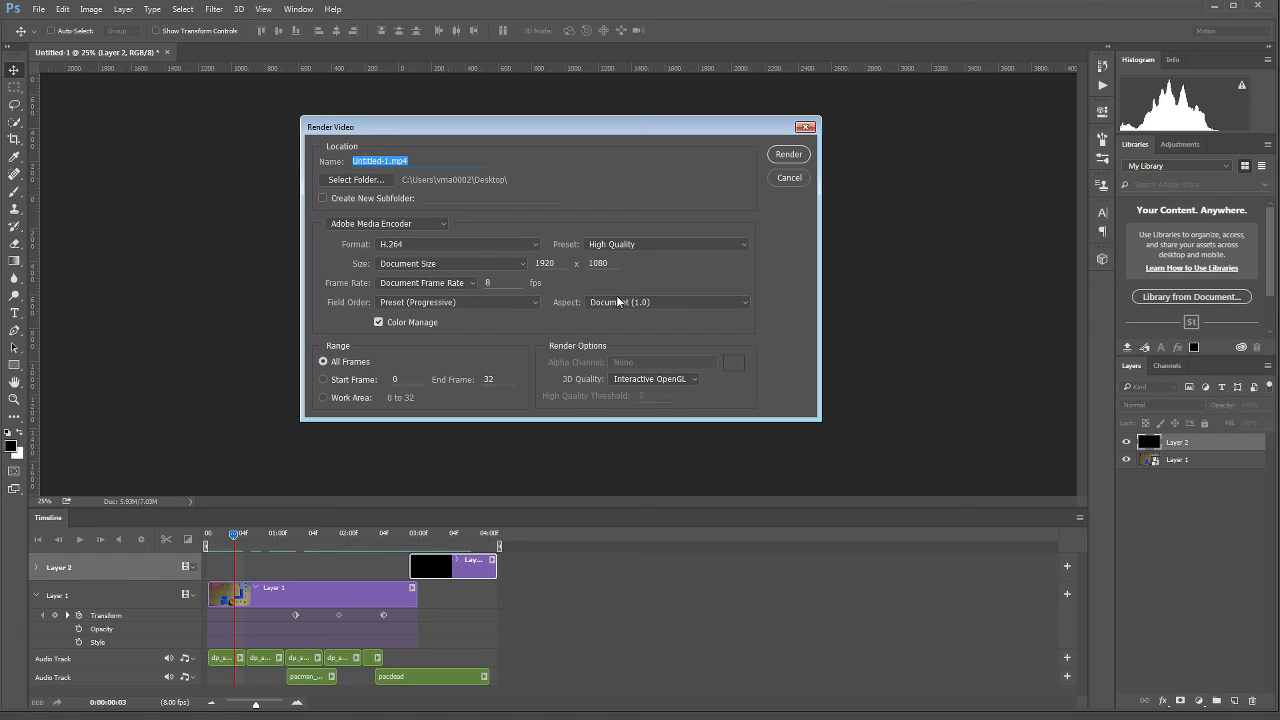
click(781, 155)
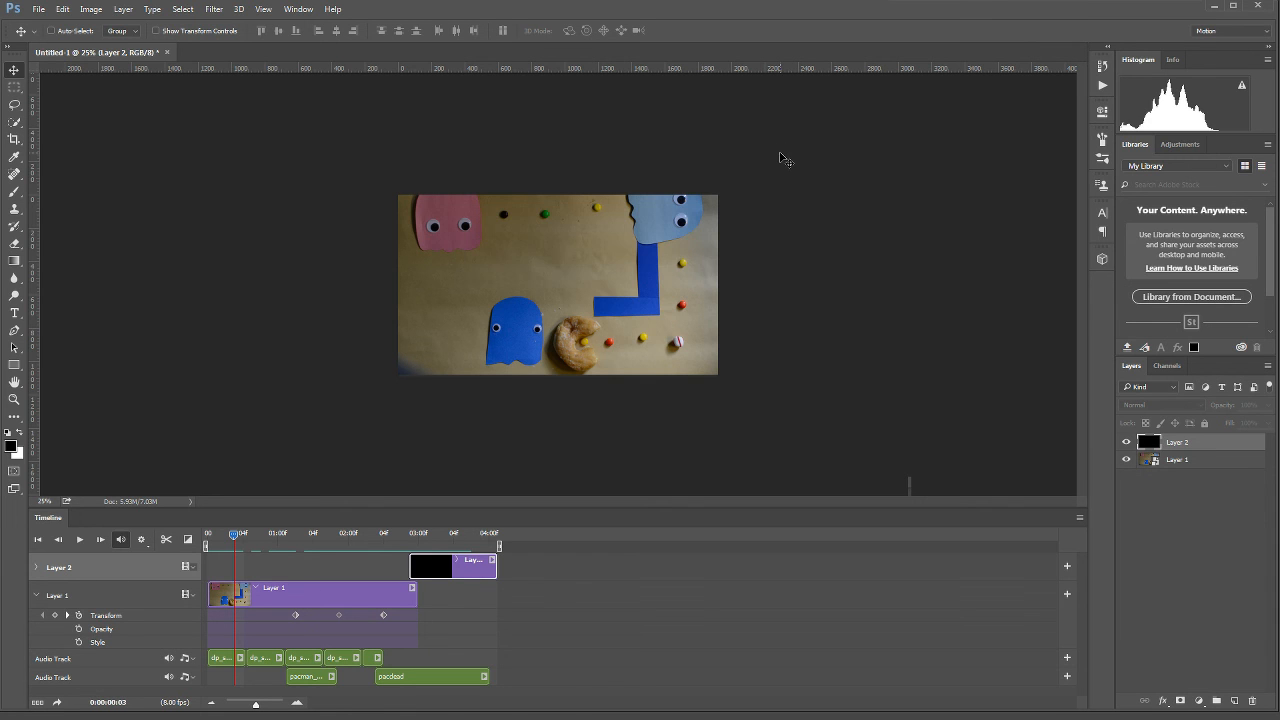
Step: Switch to the desktop, play the rendered Untitled-1.mp4 in the video player, and close the player
click(1215, 8)
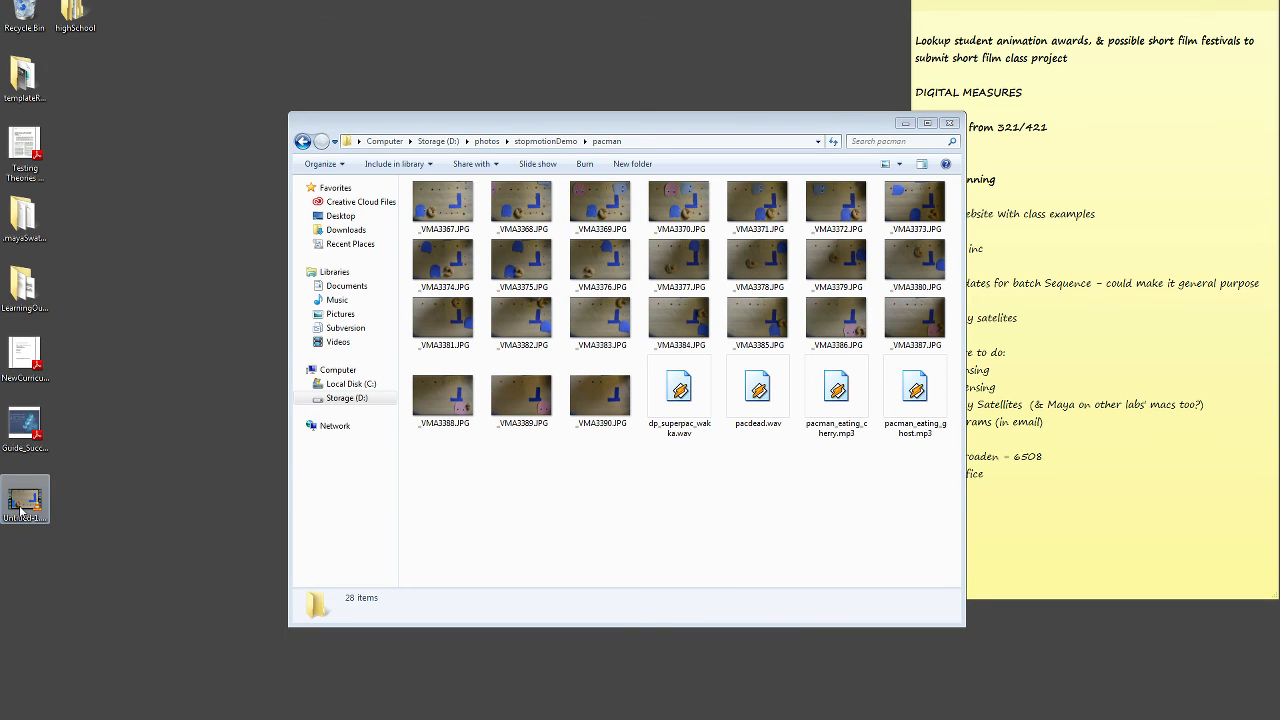
double_click(21, 511)
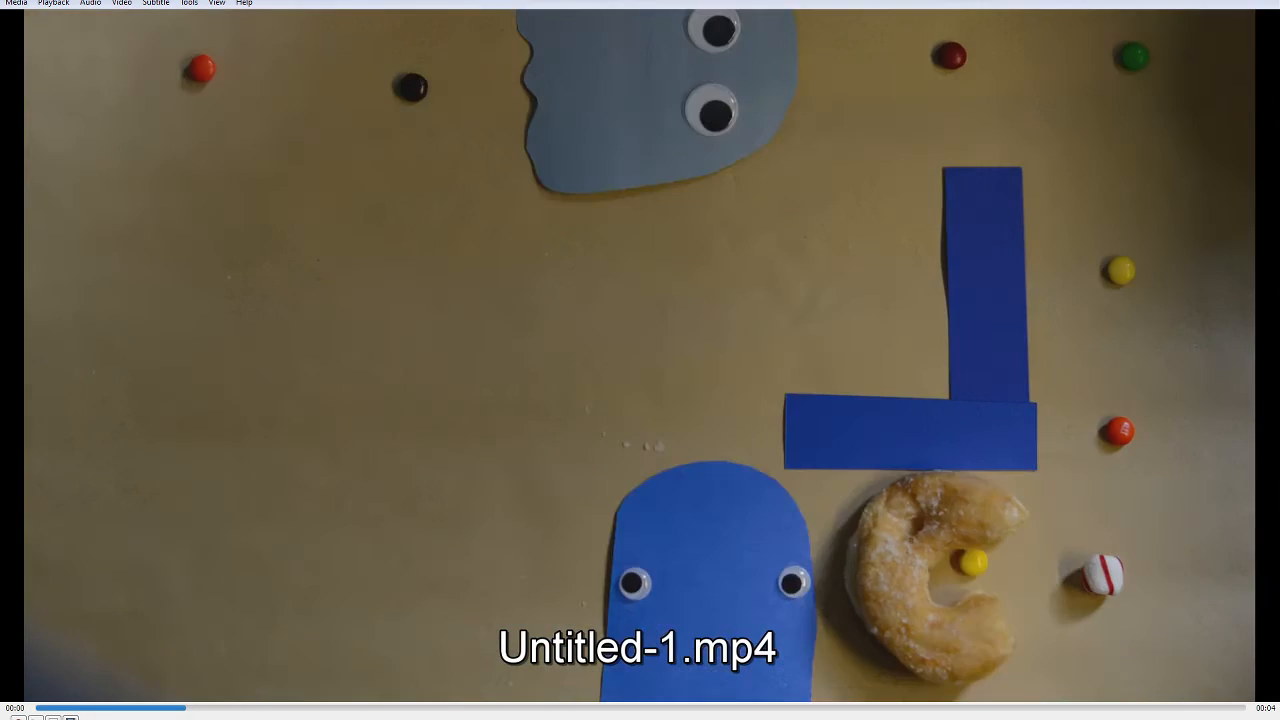
click(1275, 8)
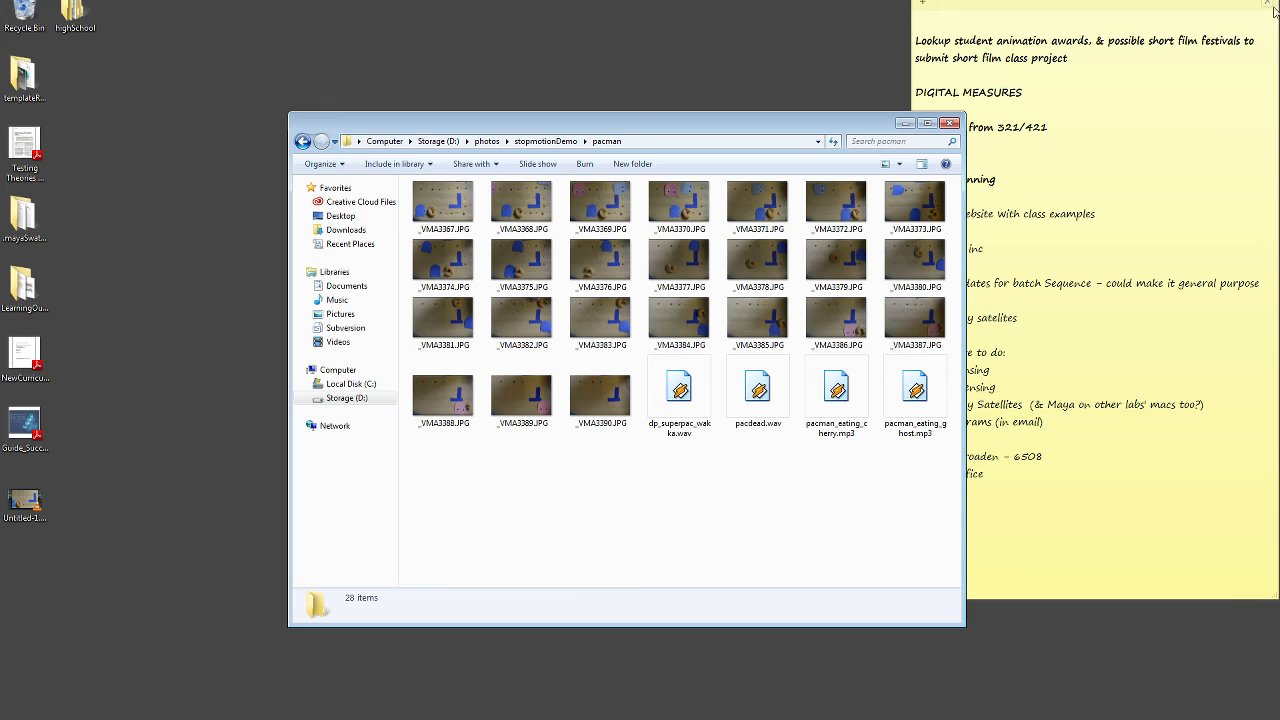